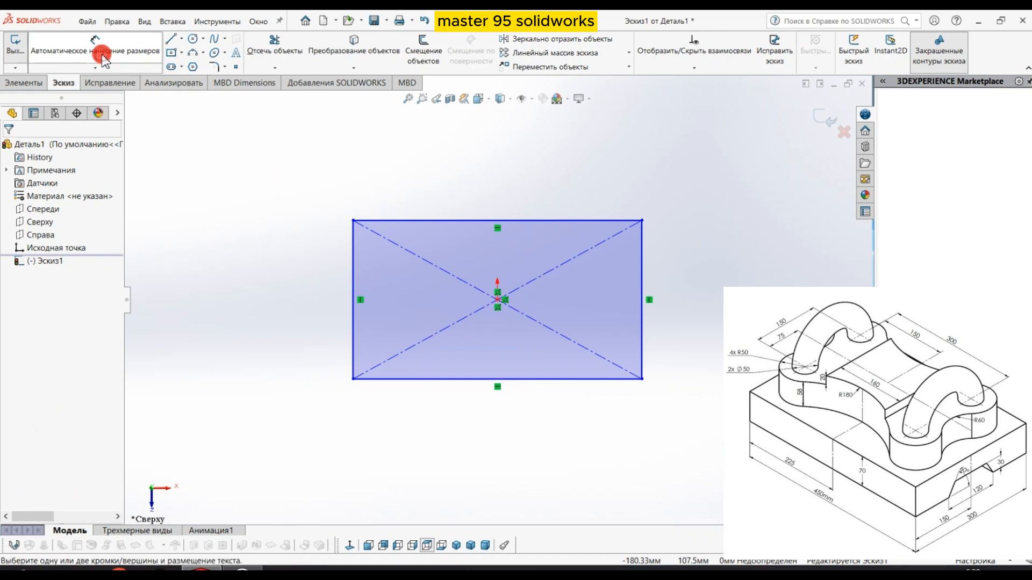
Dimension the vertical side of the centre rectangle at 300 mm.
left_click(102, 57)
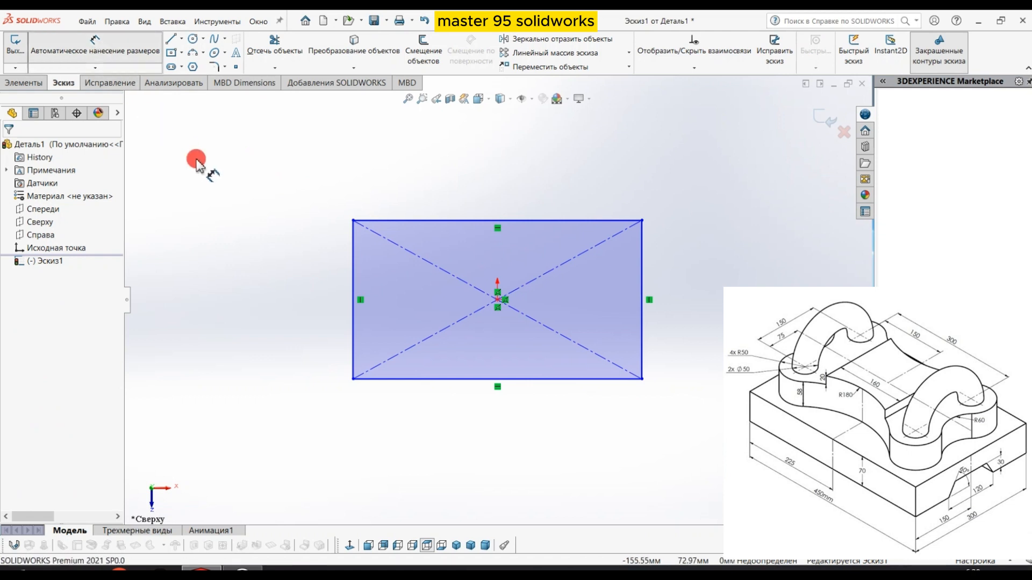
left_click(646, 271)
left_click(736, 283)
type("3")
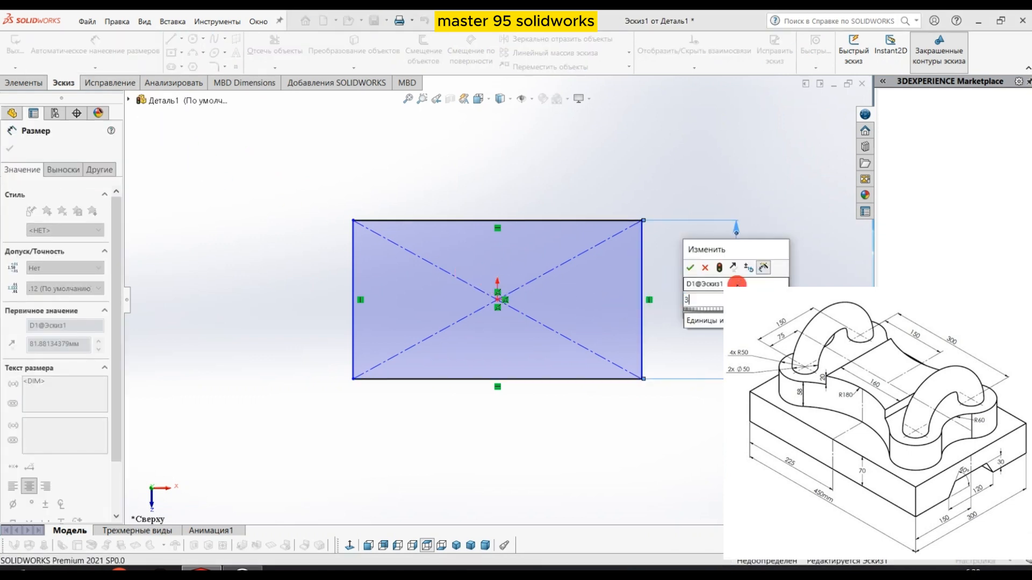
type("00")
key("Return")
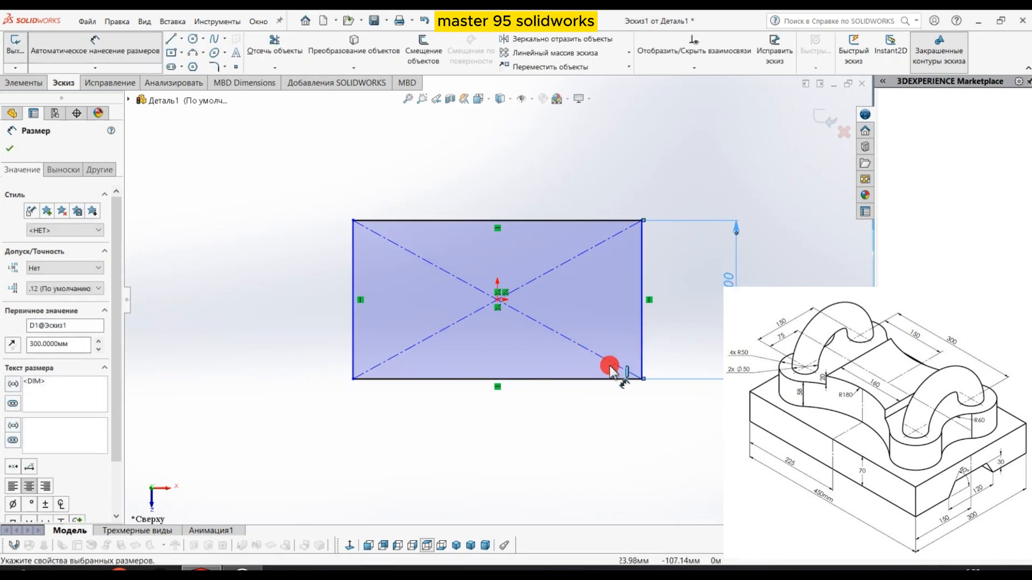
Dimension the horizontal side of the rectangle at 450 mm and finish dimensioning.
left_click(605, 380)
left_click(605, 413)
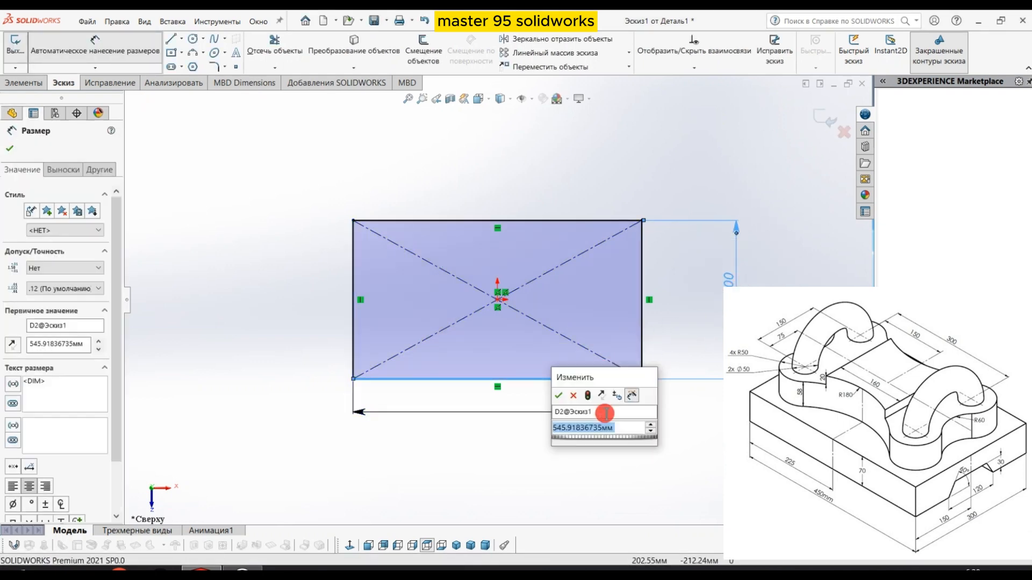
type("450")
key("Return")
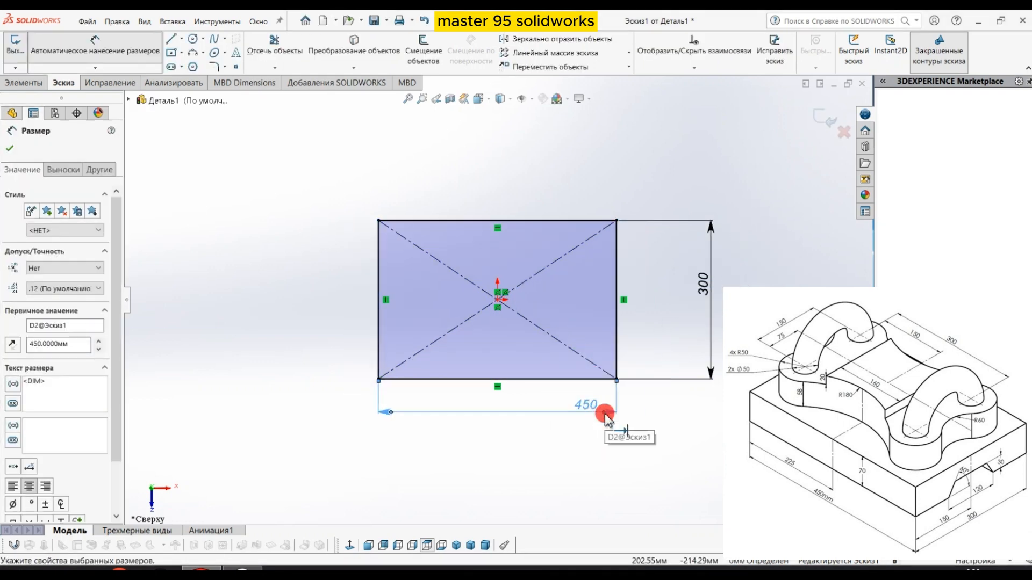
left_click(11, 152)
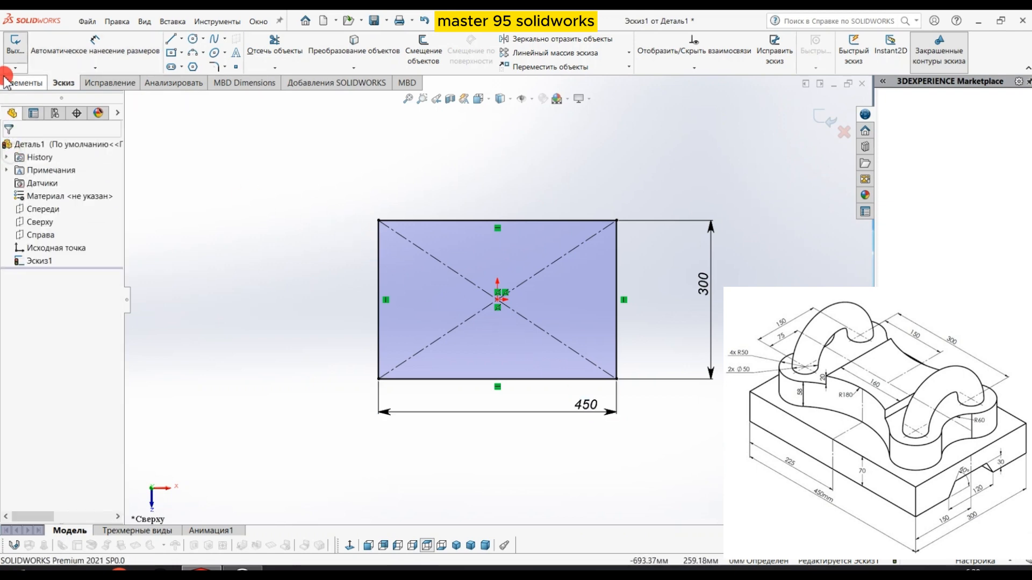
Extrude the rectangle 70 mm as a solid base block, with the direction reversed so it extends below the sketch plane.
left_click(5, 47)
left_click(32, 45)
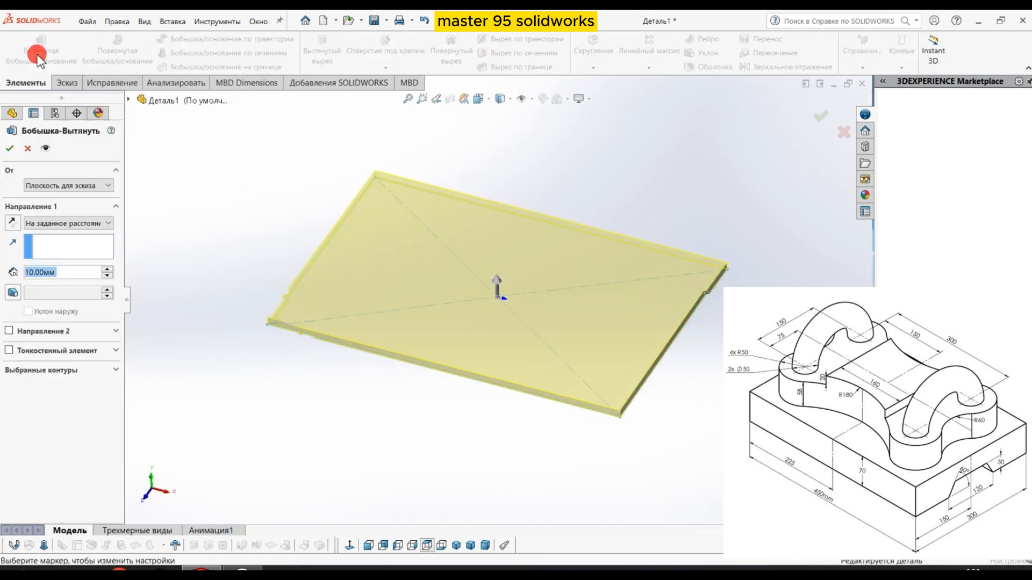
left_click(35, 271)
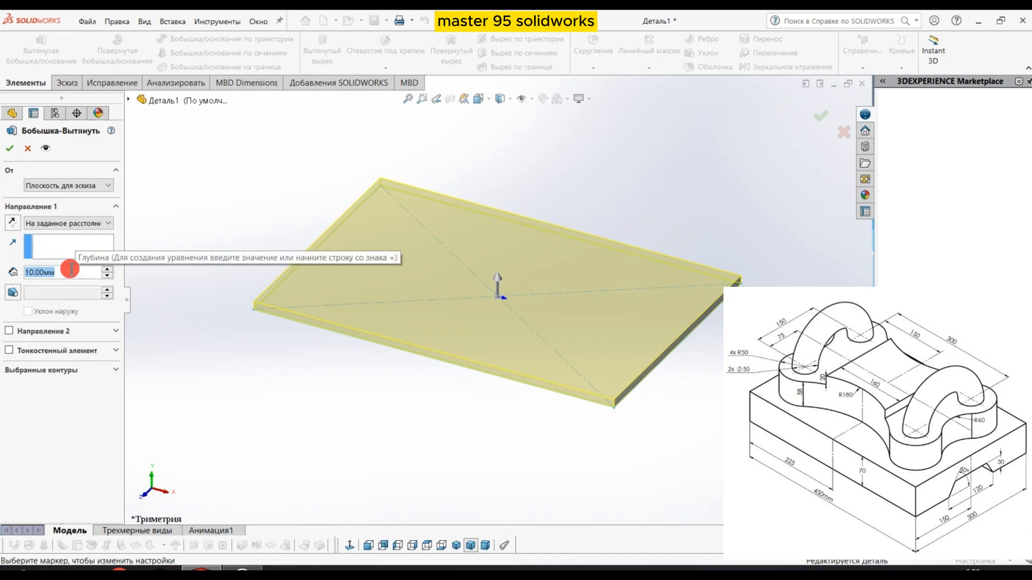
type("70")
key("Return")
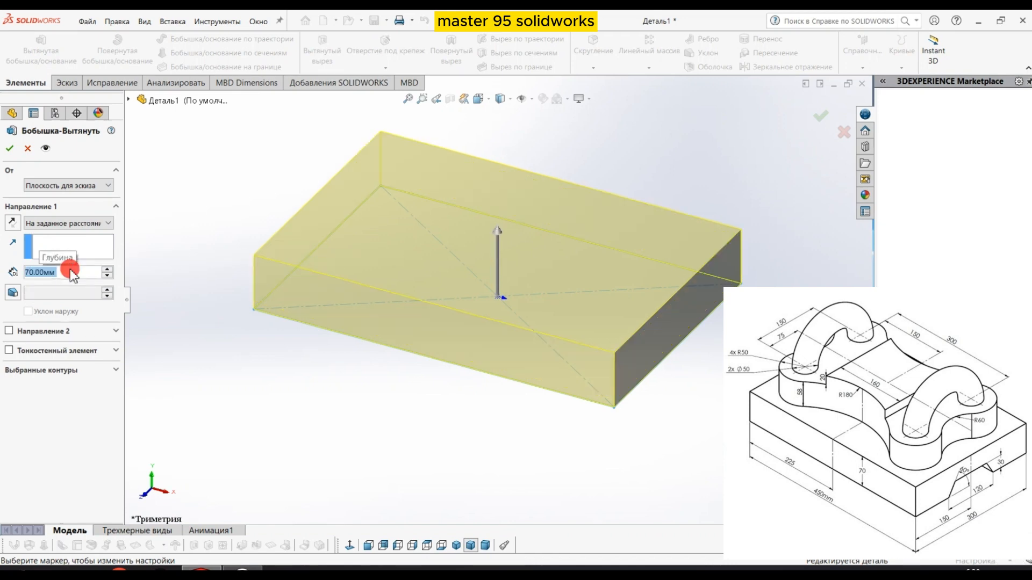
left_click(11, 222)
left_click(6, 152)
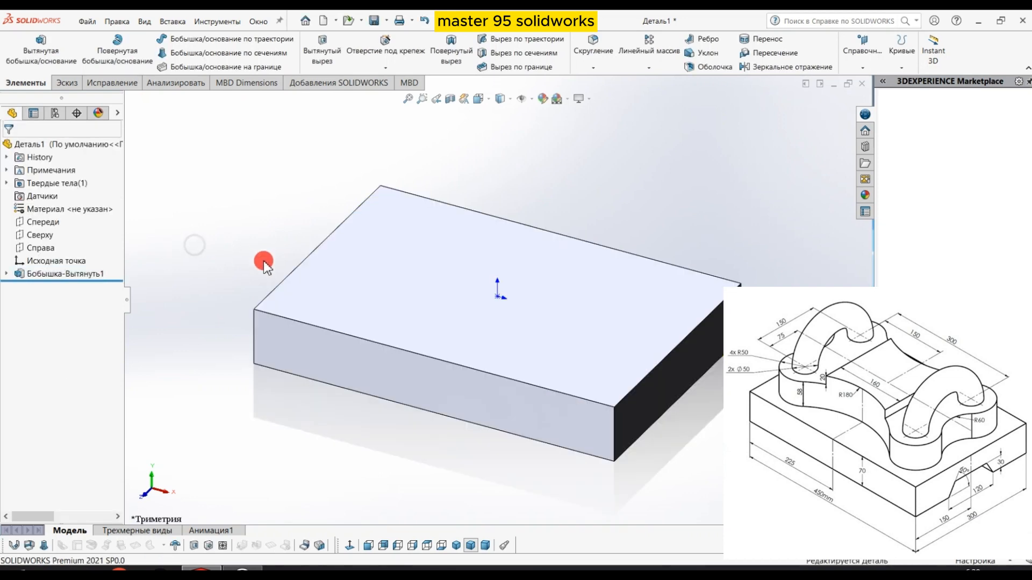
Start a sketch on the block's top face and draw a circle of about 37.5 mm radius near its upper-left corner.
middle_click_drag(263, 261, 340, 330)
left_click(534, 300)
left_click(582, 270)
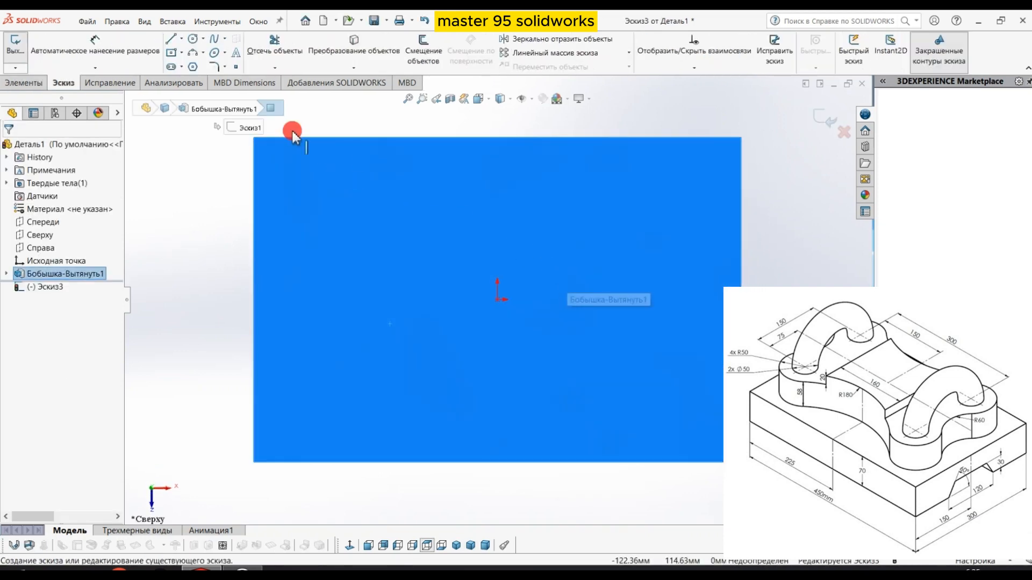
left_click(192, 39)
left_click(323, 203)
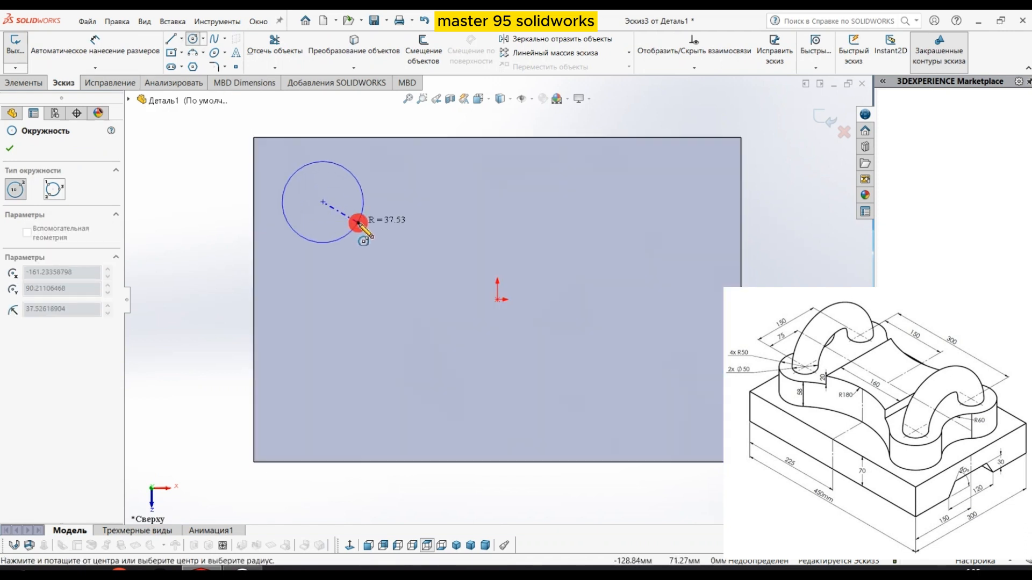
left_click(359, 223)
Dimension the circle's diameter at 100 mm.
left_click(95, 43)
left_click(355, 179)
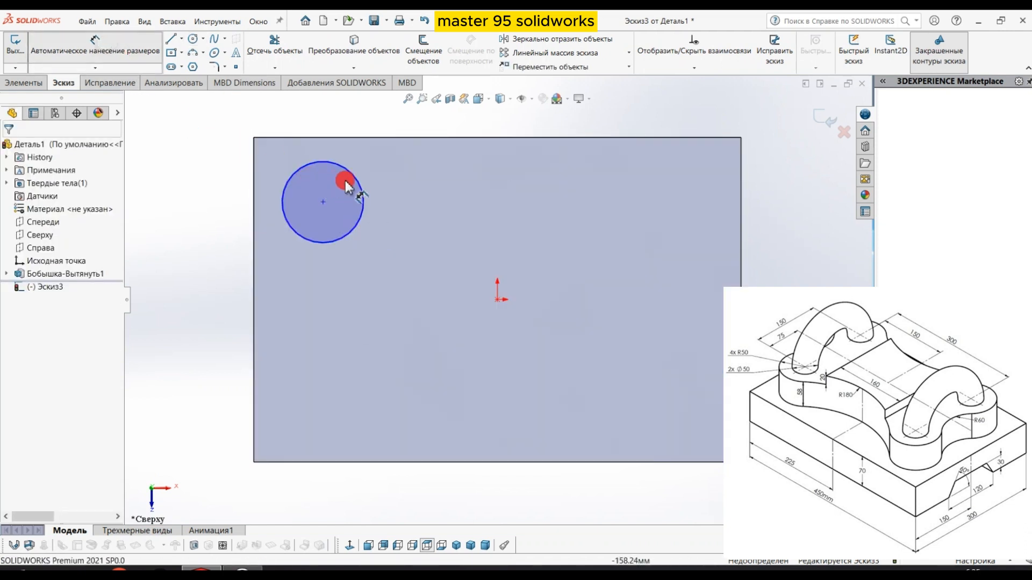
left_click(419, 199)
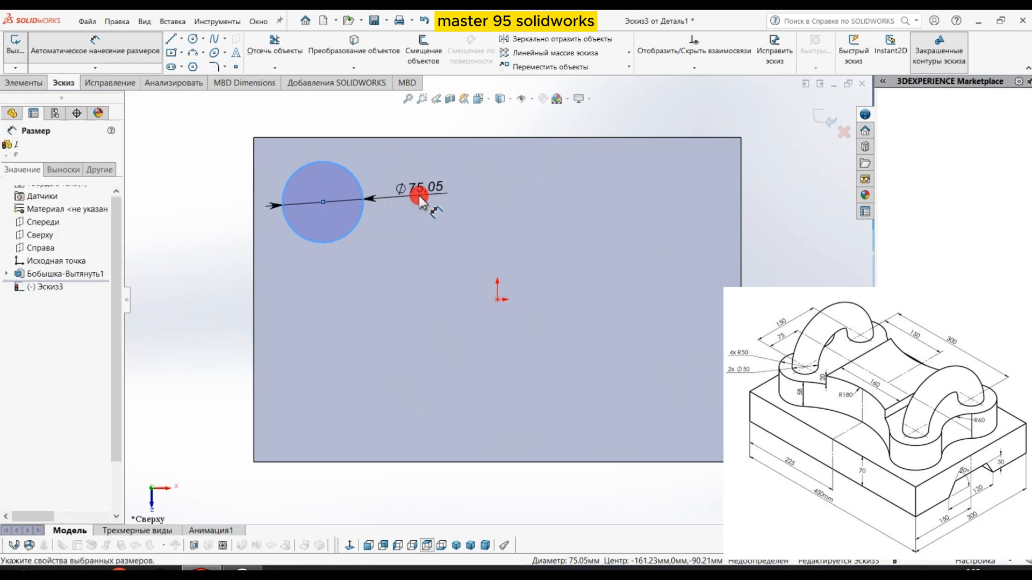
type("100")
key("Return")
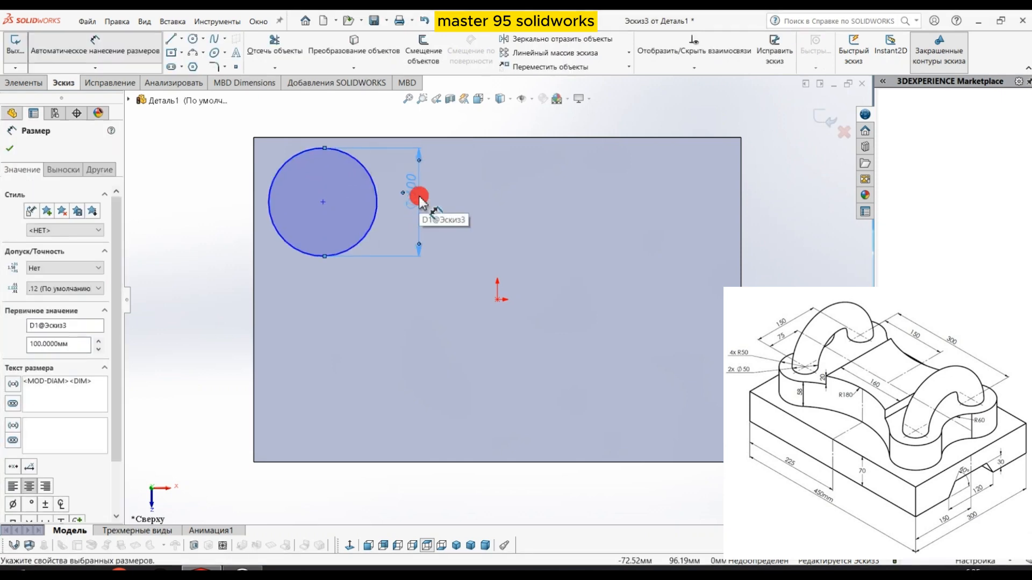
Draw a horizontal centerline about 279 mm long from the origin past the block's left edge.
left_click(181, 39)
left_click(196, 83)
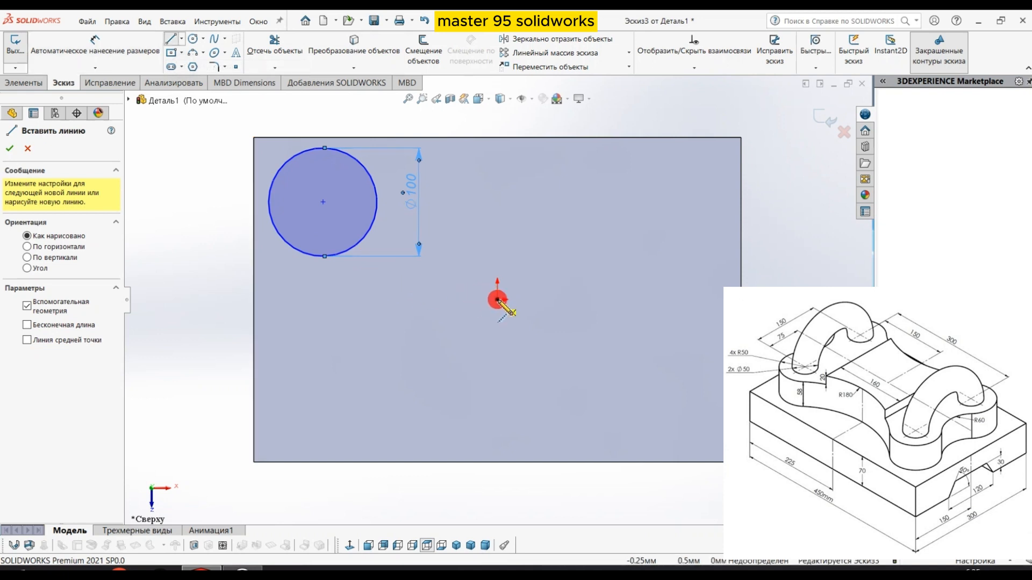
left_click(498, 300)
left_click(196, 300)
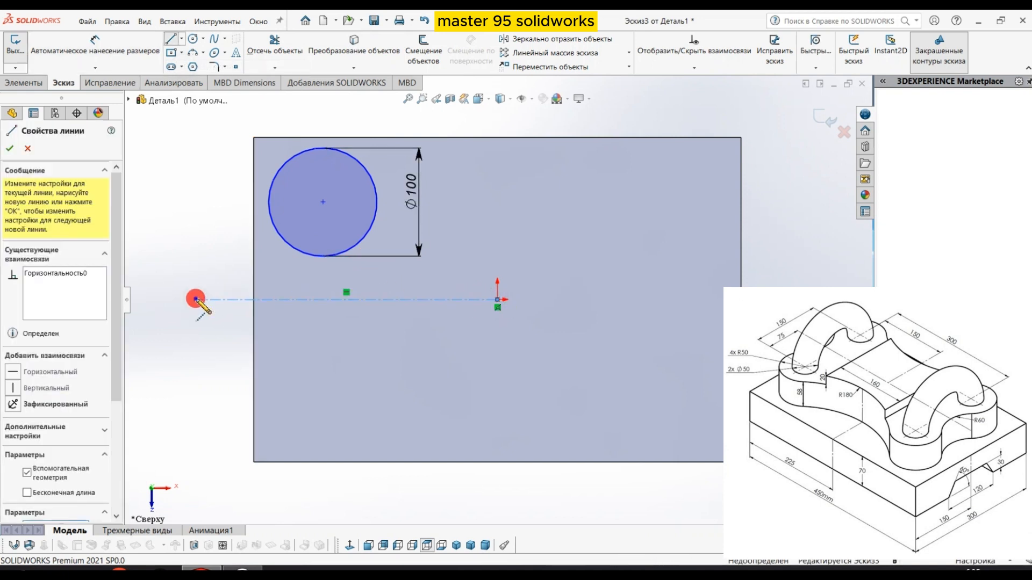
right_click(195, 300)
left_click(226, 329)
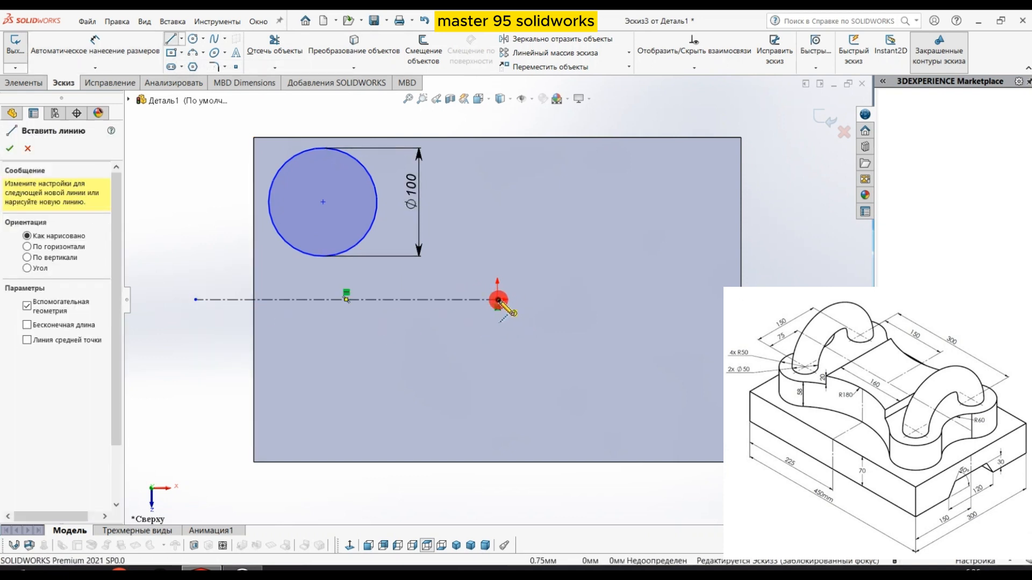
Draw a vertical centerline from the origin up past the block's upper edge and end the line command.
mouse_move(497, 299)
left_mouse_down()
mouse_move(500, 108)
mouse_move(497, 119)
left_mouse_up()
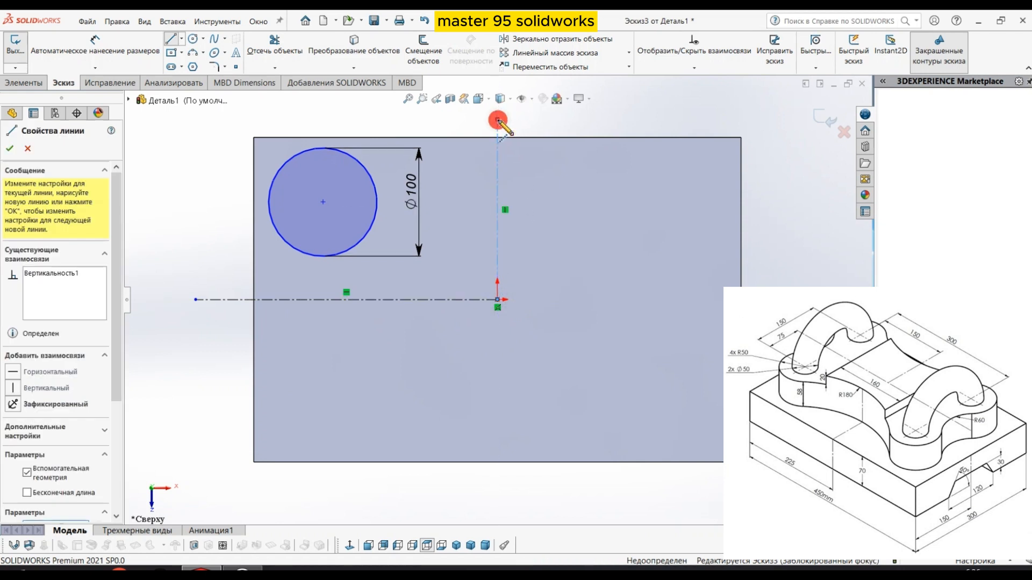
right_click(498, 119)
left_click(511, 130)
key("Escape")
Dimension the circle's centre 75 mm from the horizontal centerline.
left_click(115, 55)
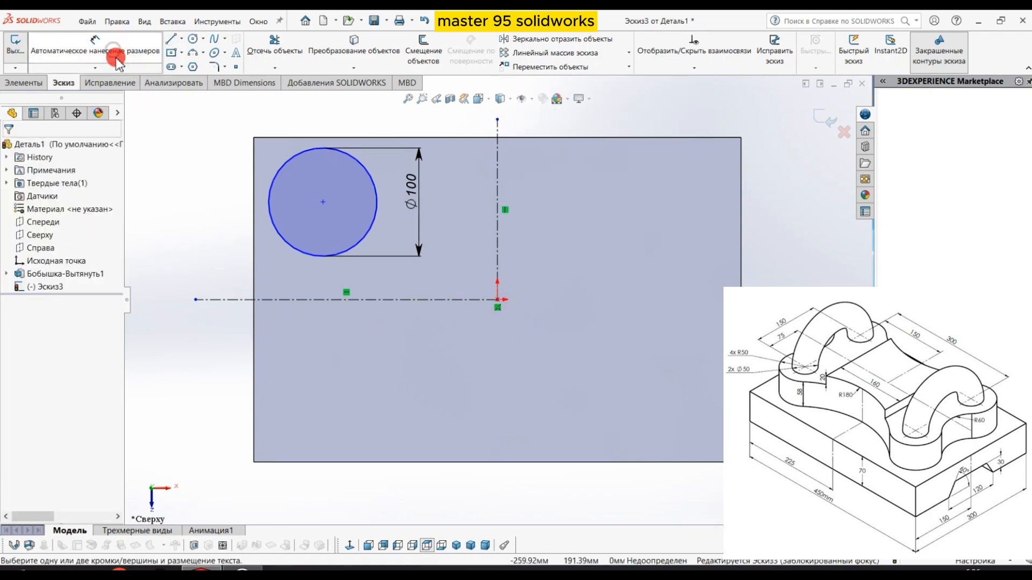
left_click(302, 299)
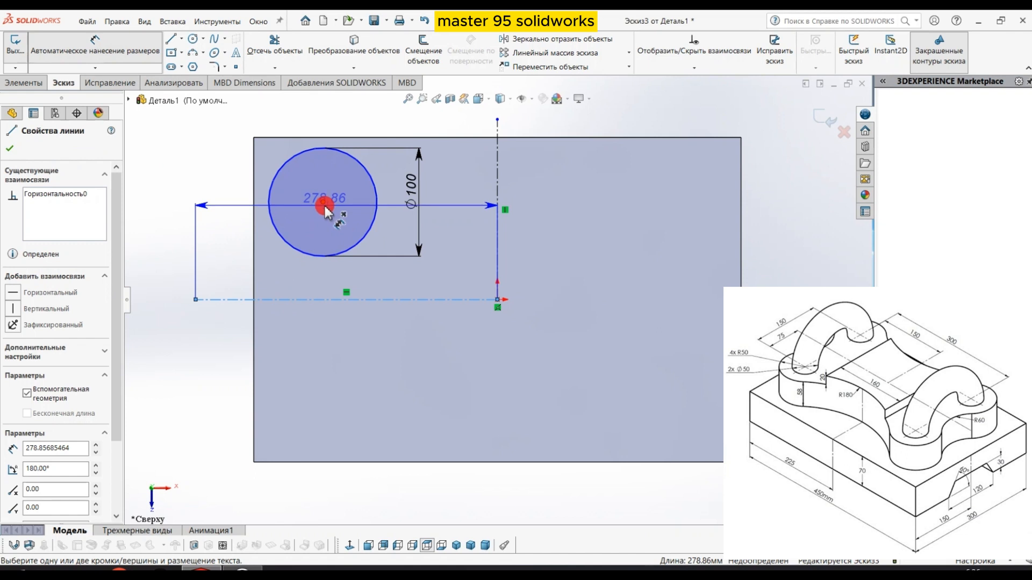
left_click(324, 204)
left_click(182, 236)
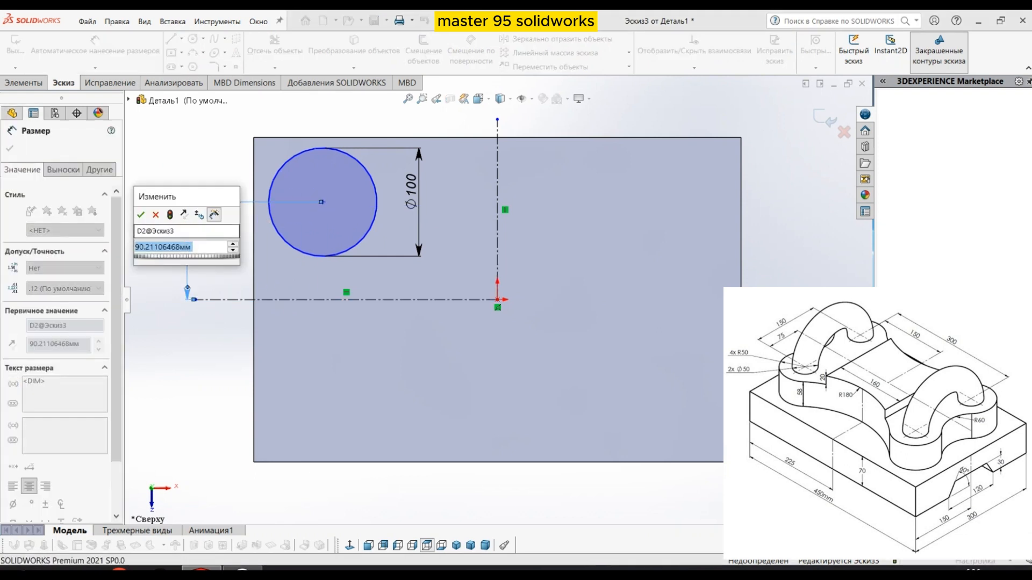
type("75")
key("Return")
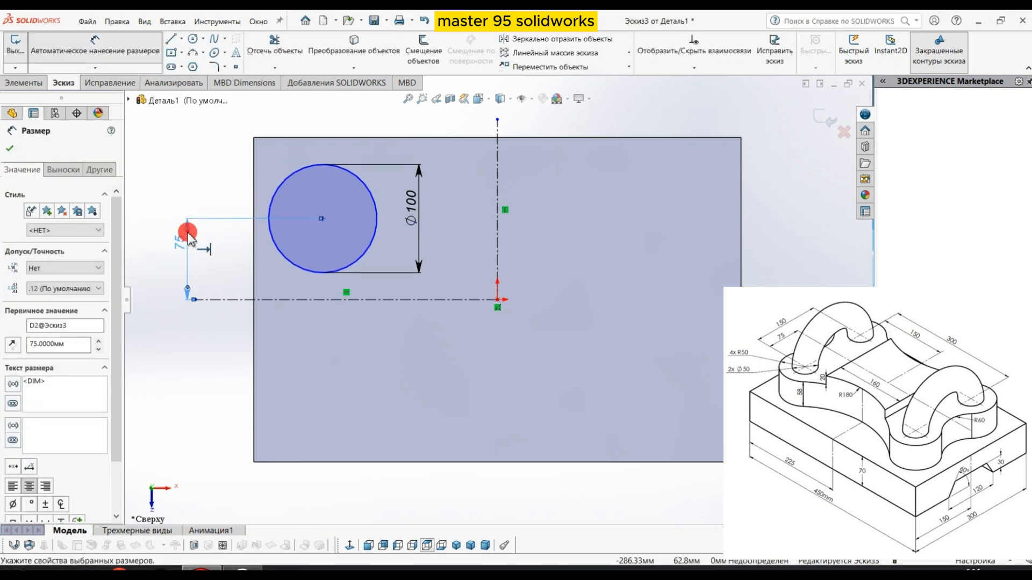
Dimension the horizontal distance between the circle's centre and the origin at 150 mm.
left_click(323, 218)
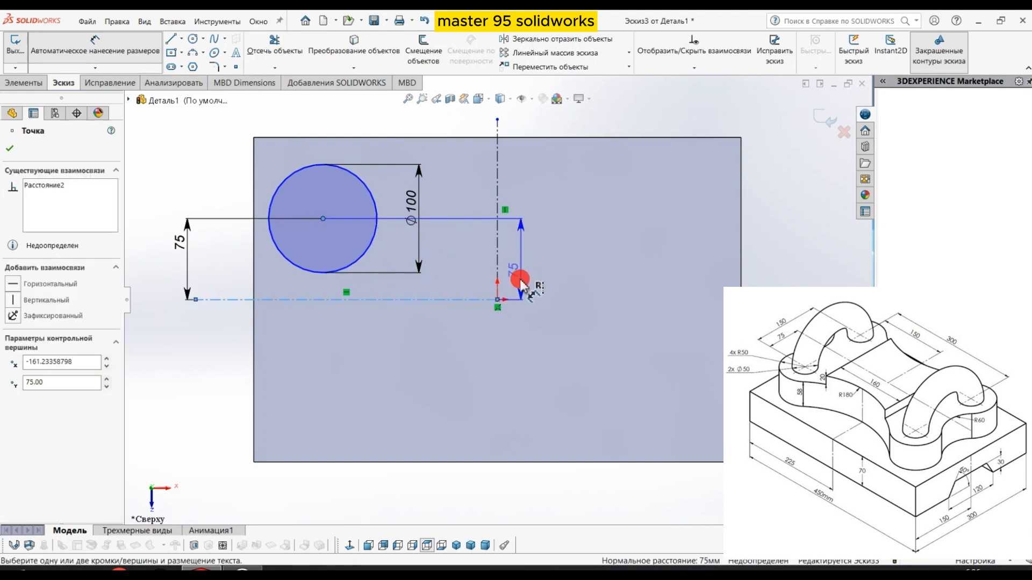
left_click(497, 300)
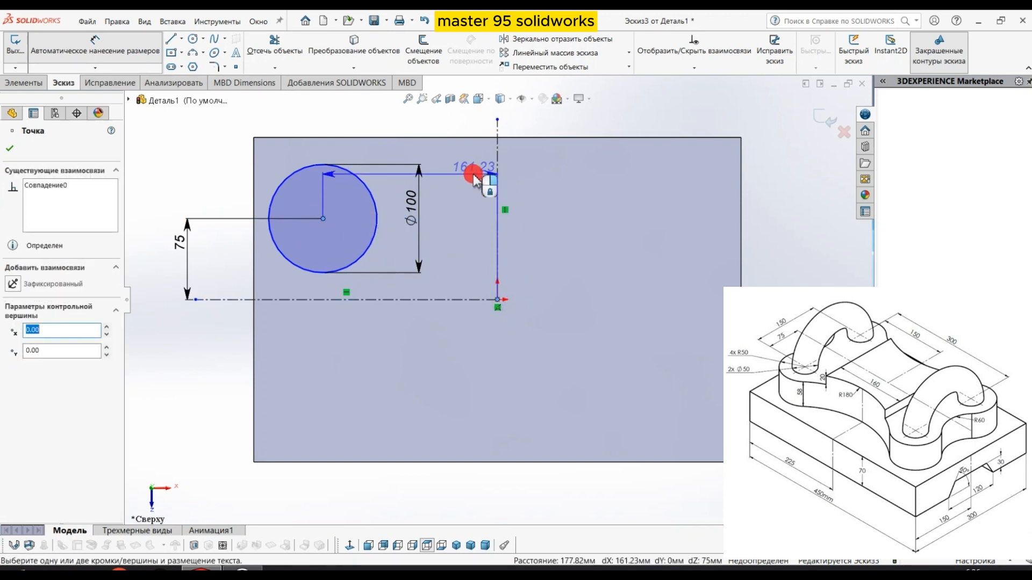
left_click(470, 152)
left_click(461, 165)
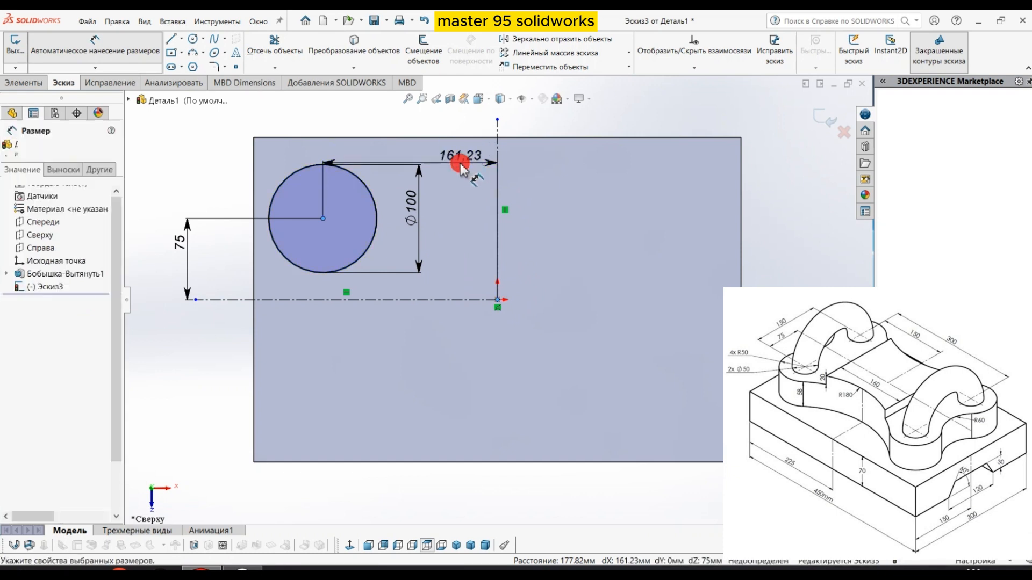
type("150")
key("Return")
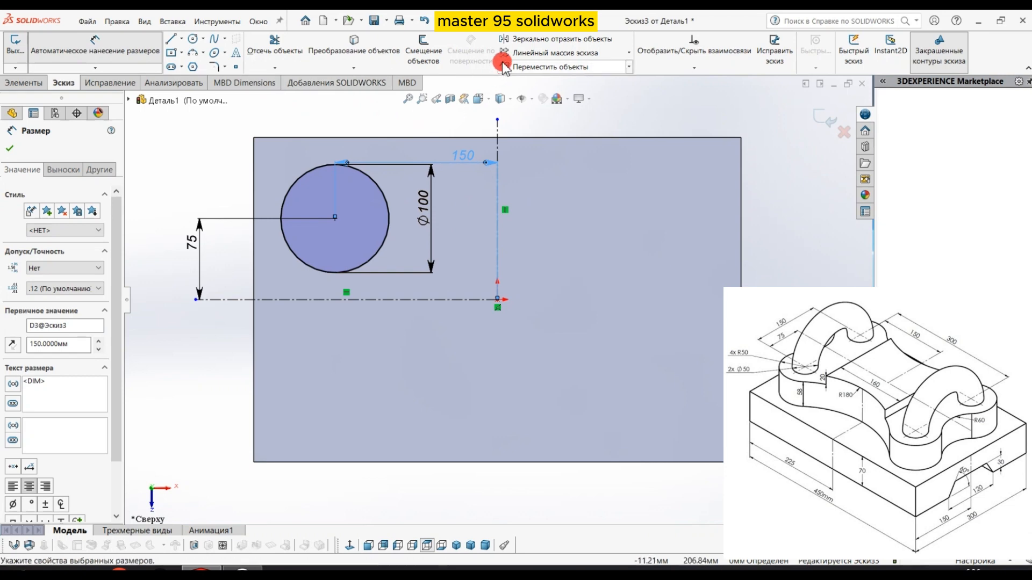
Mirror the 100 mm circle about the horizontal centerline, keeping the original.
left_click(524, 40)
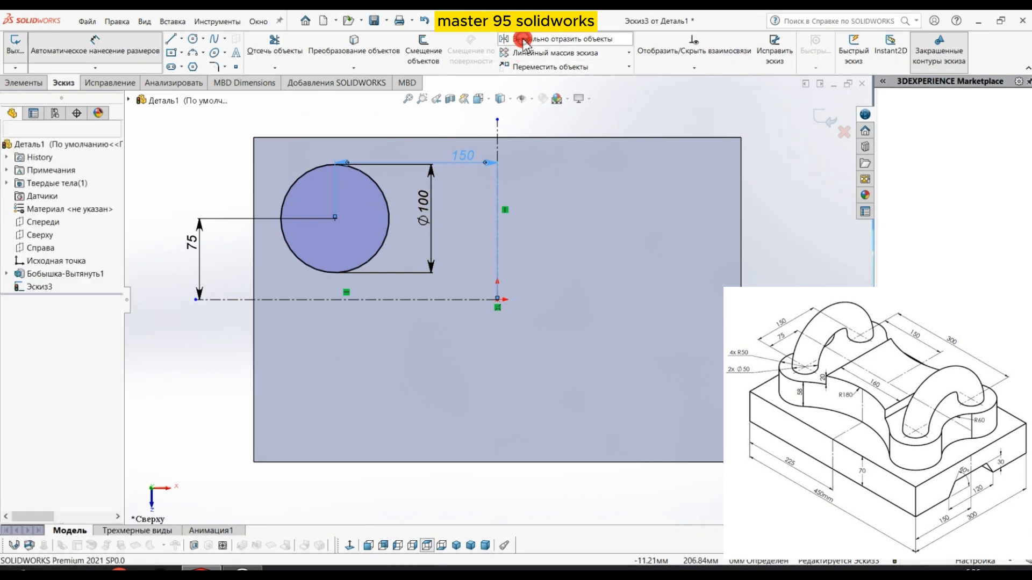
left_click(389, 243)
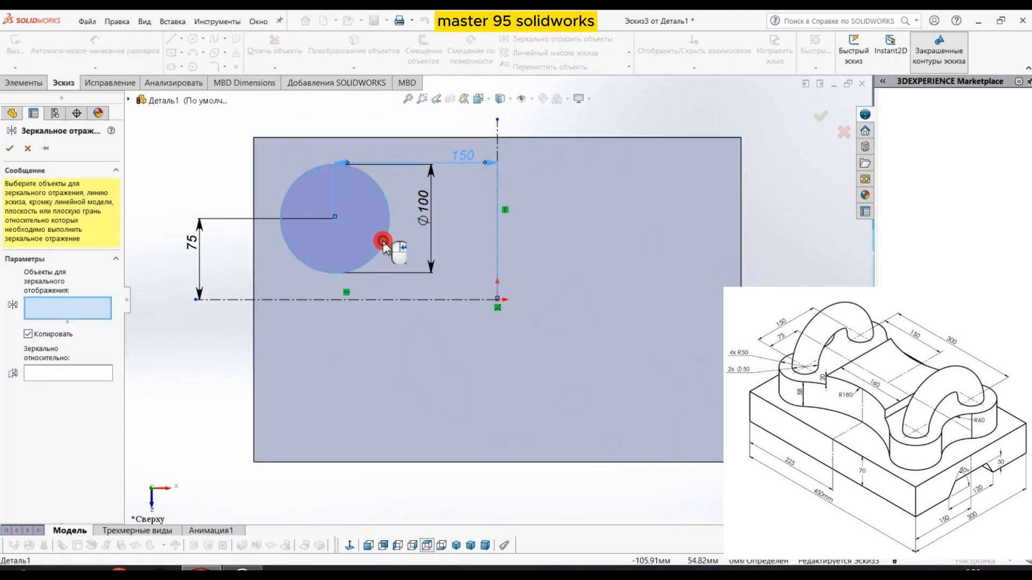
left_click(75, 372)
left_click(314, 300)
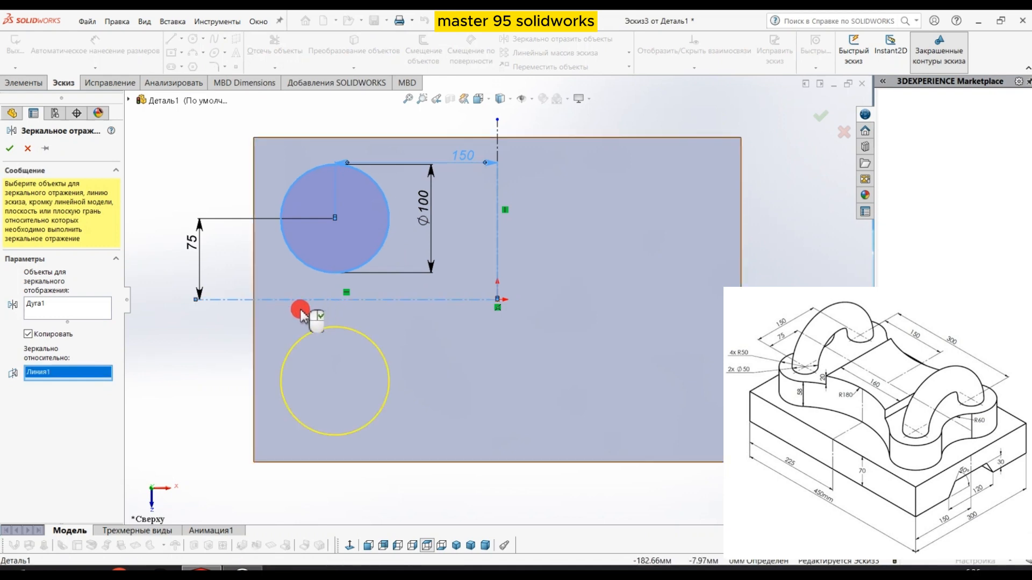
key("Return")
Draw a three-point arc of about 41.5 mm radius joining the facing left sides of the two circles and bulging inward.
left_click(196, 57)
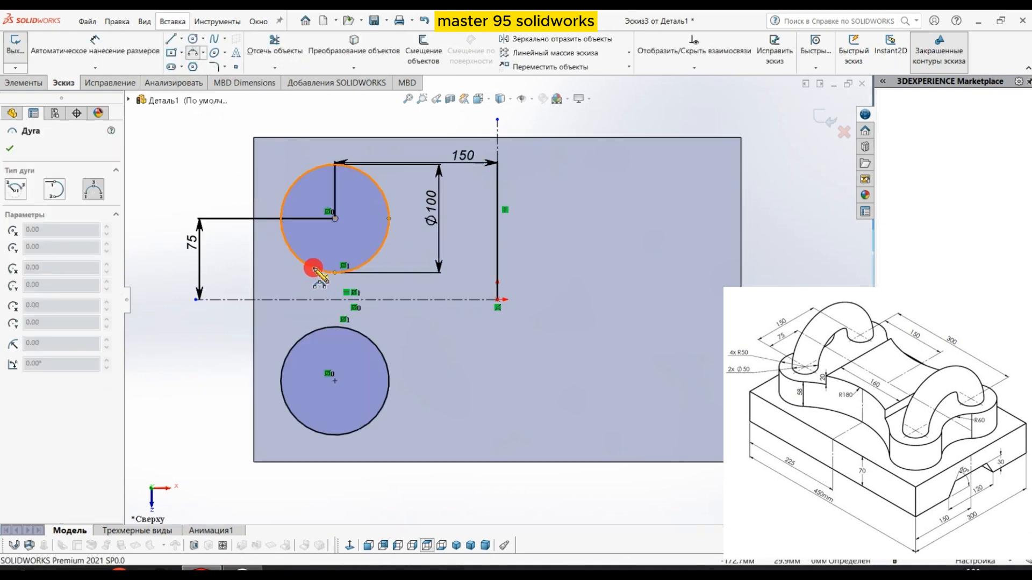
left_click_drag(314, 267, 313, 332)
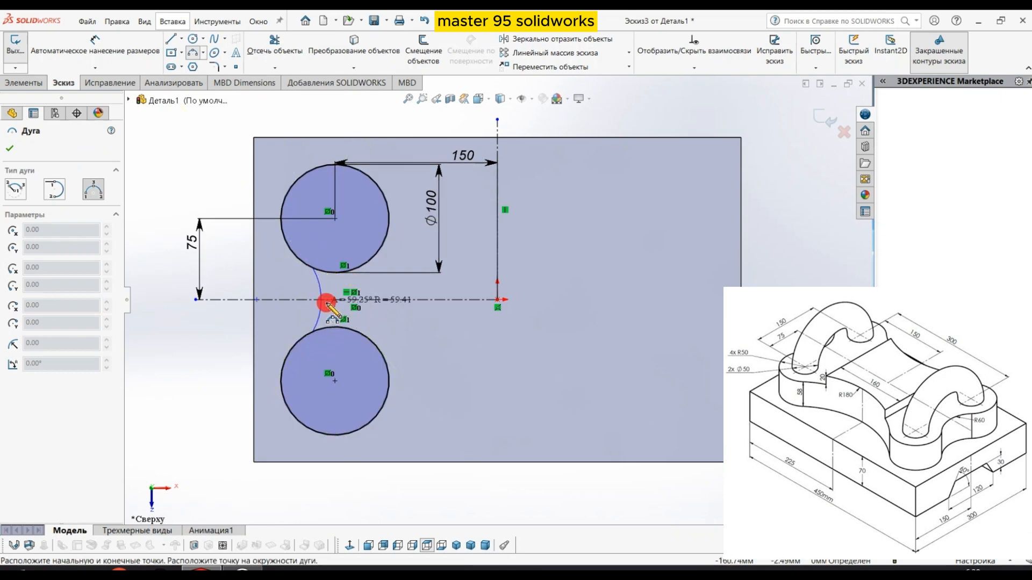
left_click(328, 302)
right_click(280, 302)
left_click(293, 308)
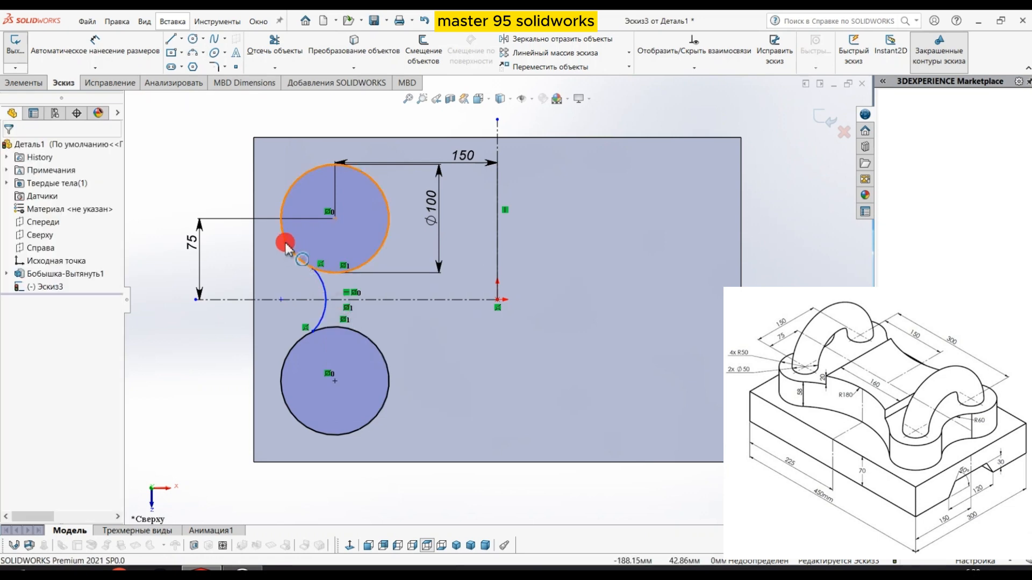
Dimension the radius of the arc joining the two left circles at 50 mm.
left_click(125, 57)
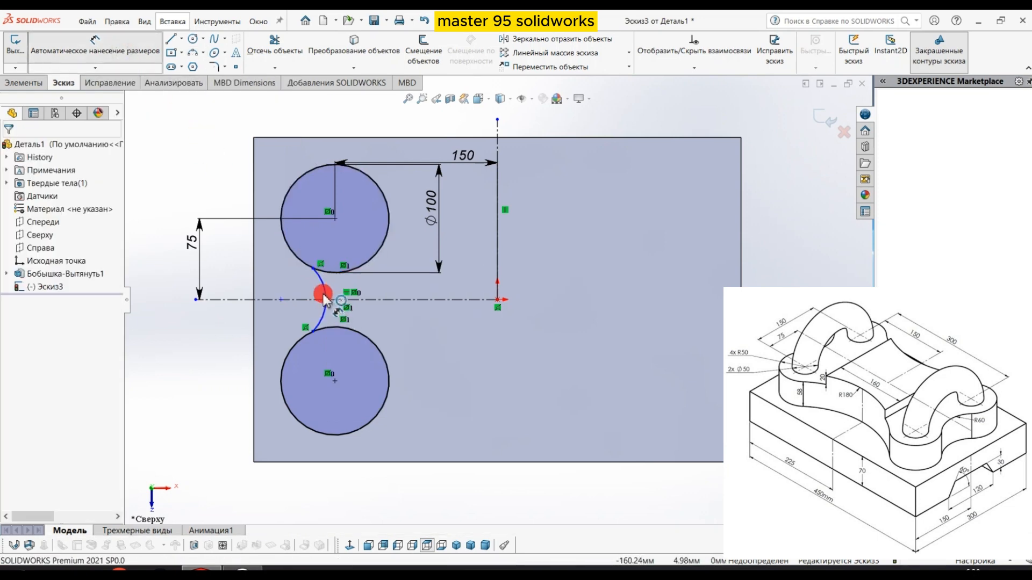
left_click(323, 290)
left_click(403, 283)
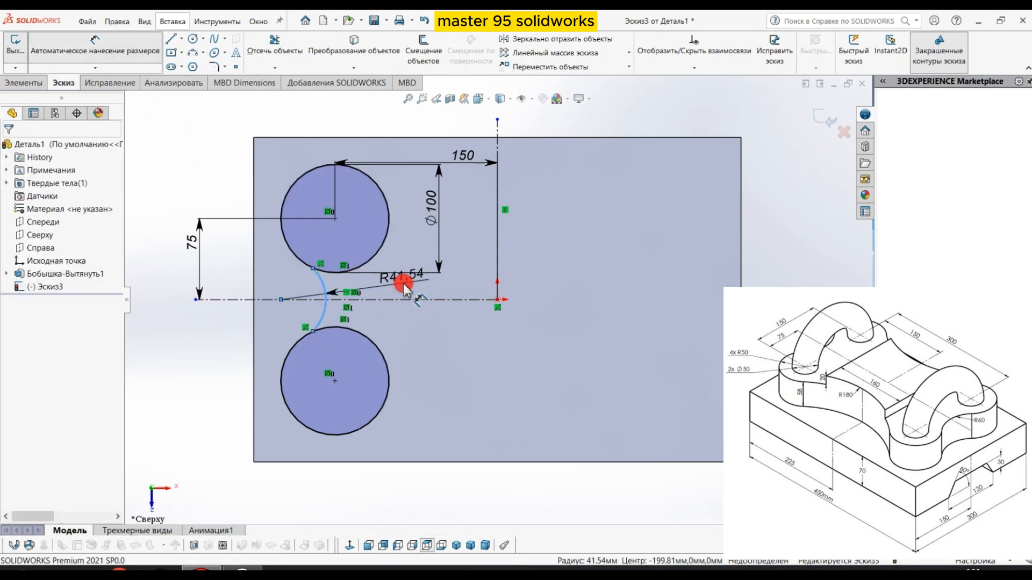
type("50")
key("Return")
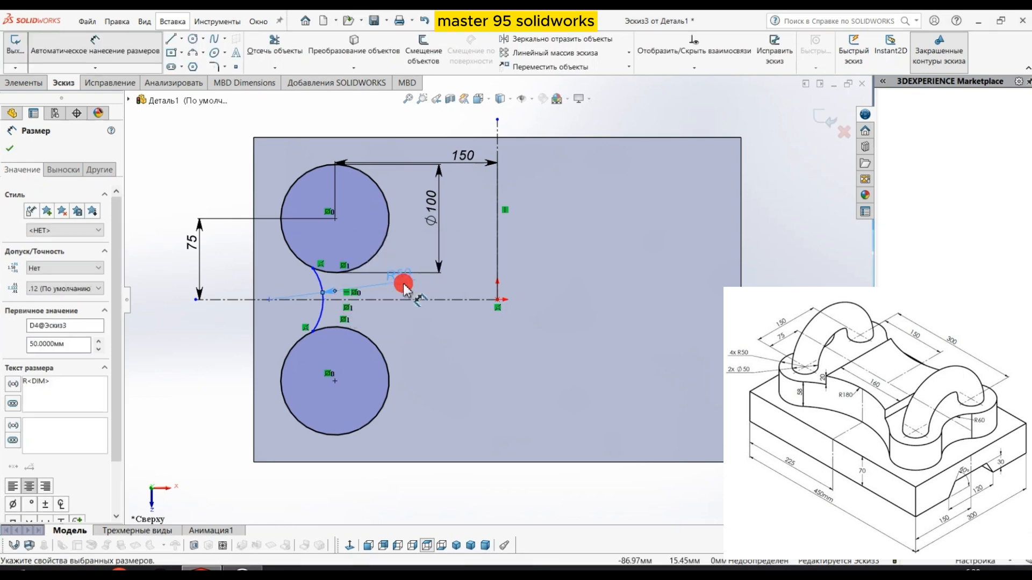
Mirror both left circles and their connecting arc about the vertical centerline, keeping the originals.
left_click(540, 39)
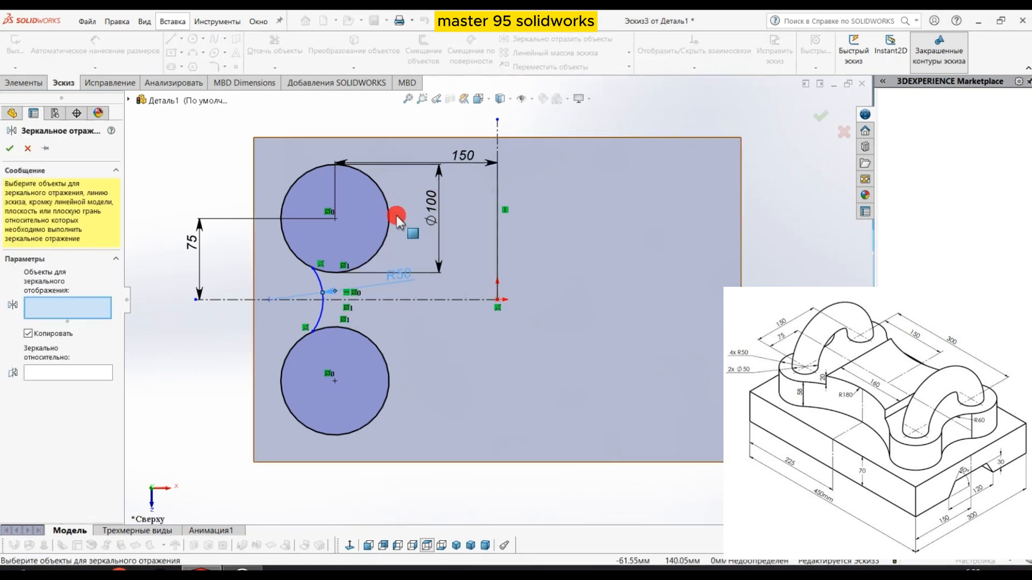
mouse_move(264, 143)
left_mouse_down()
mouse_move(391, 444)
mouse_move(404, 448)
left_mouse_up()
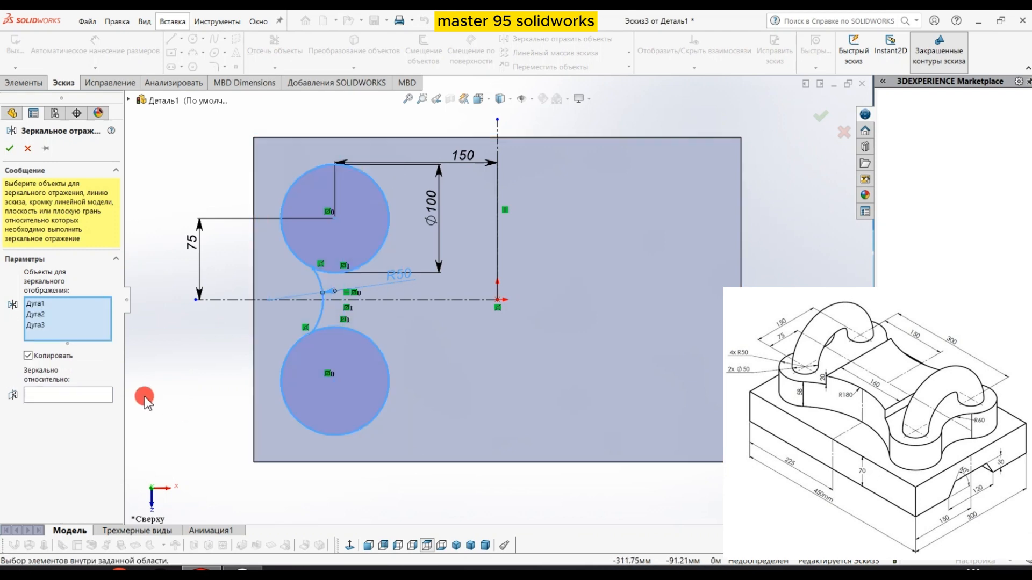
left_click(96, 395)
left_click(498, 143)
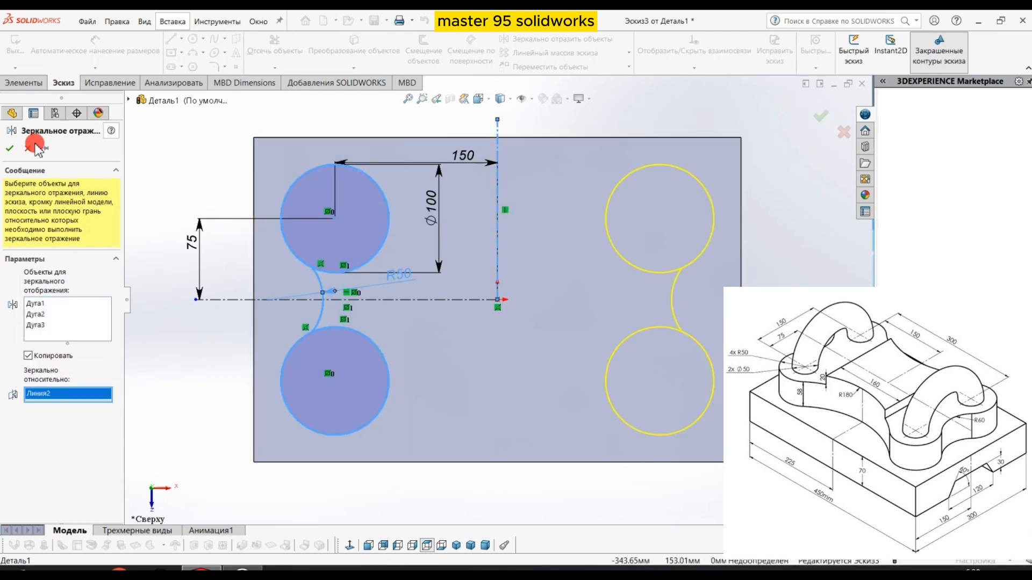
left_click(10, 148)
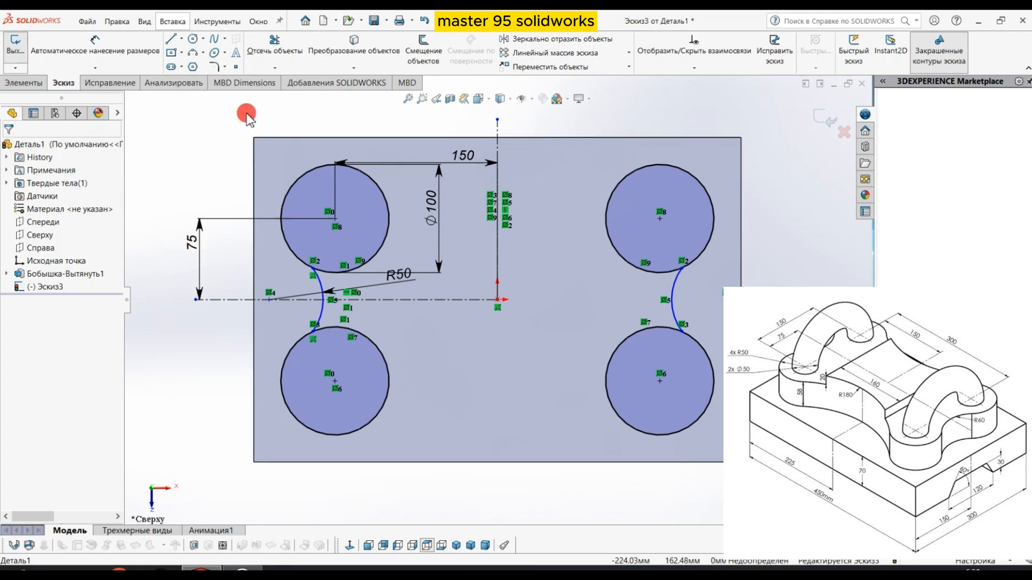
Draw a three-point arc of about 150 mm radius joining the facing sides of the two lower circles and bulging toward the origin.
left_click(193, 52)
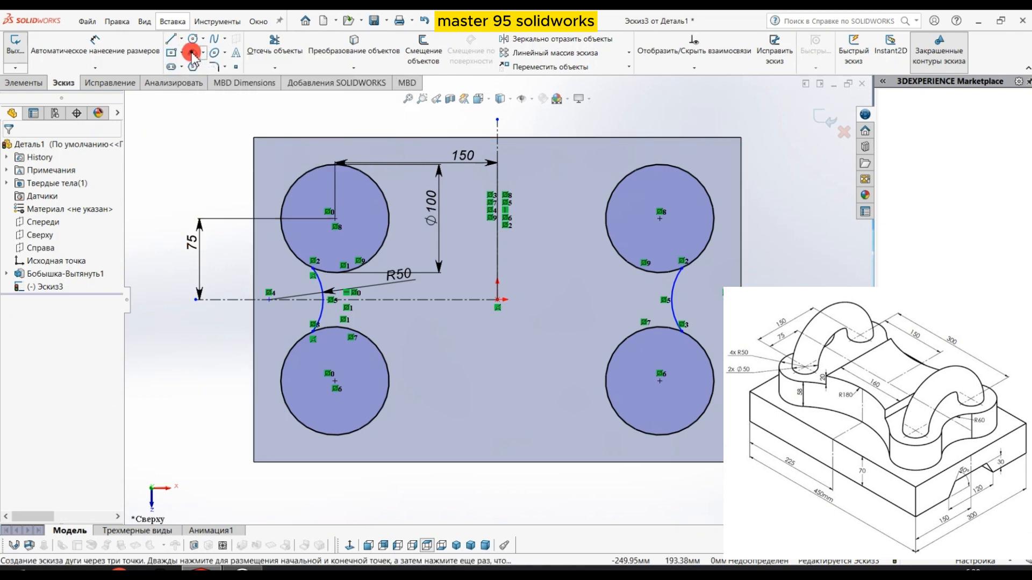
left_click(382, 408)
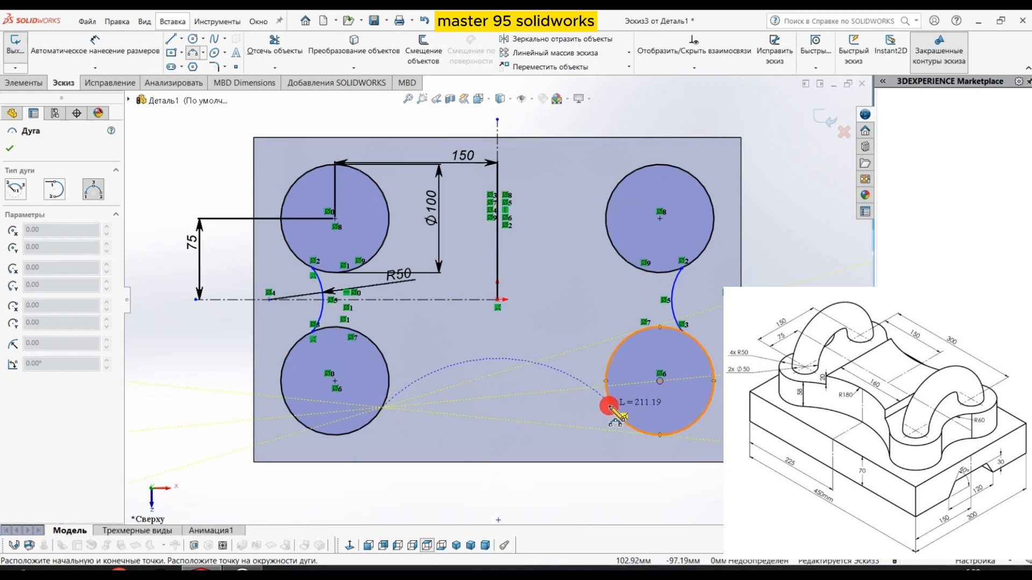
left_click(613, 410)
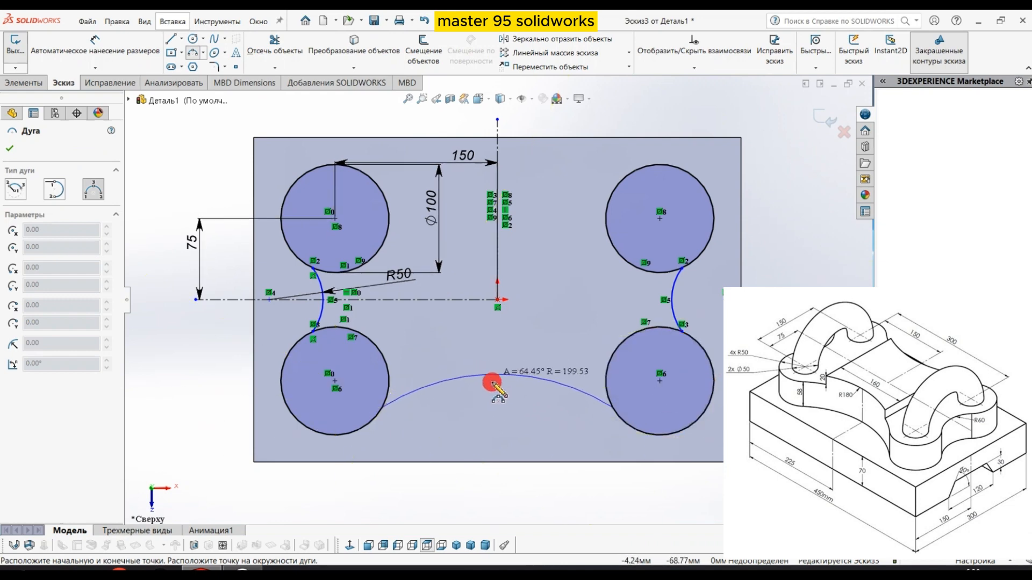
left_click(498, 358)
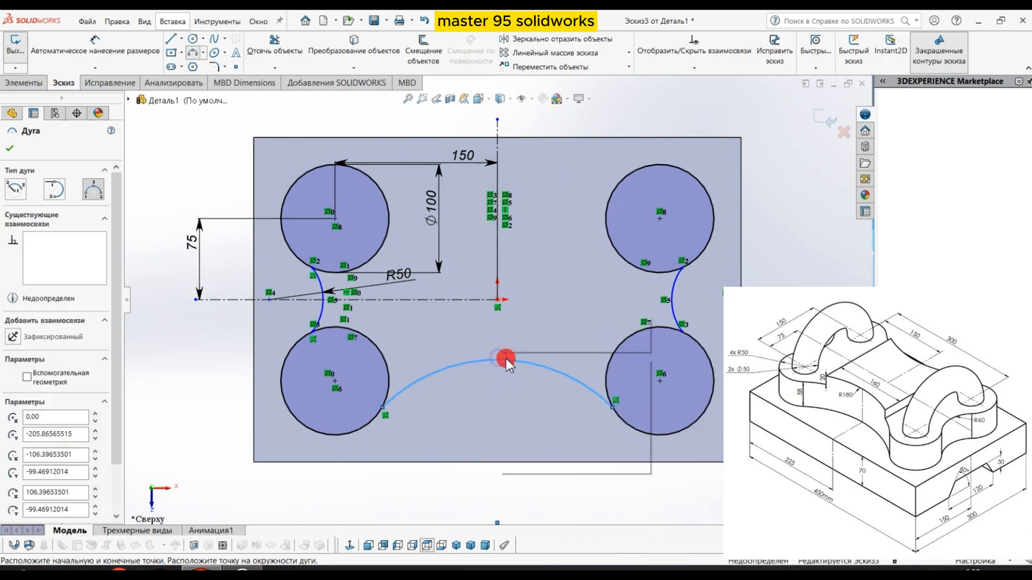
key("Escape")
Dimension the radius of the arc between the two lower circles at 180 mm.
left_click(146, 54)
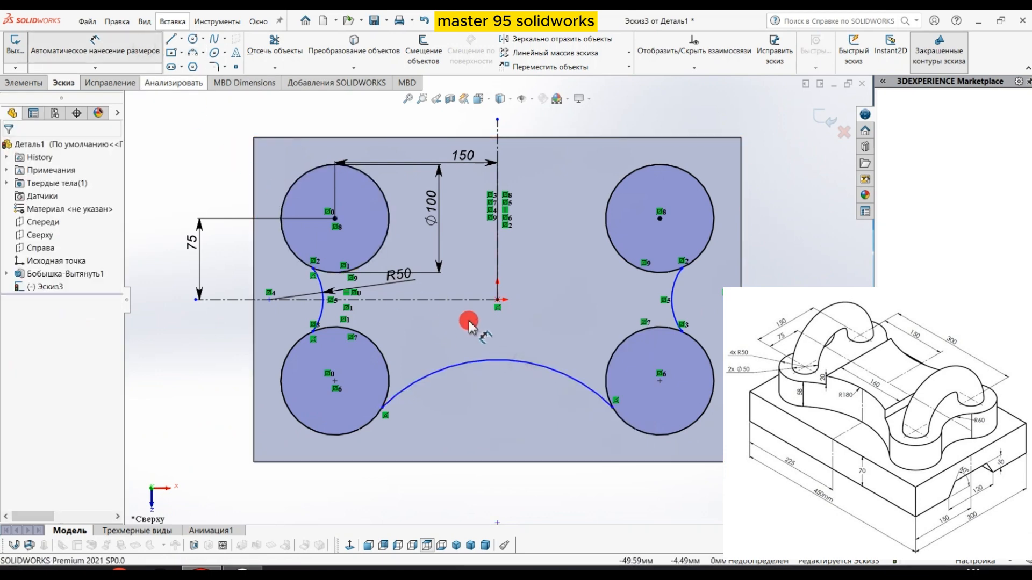
left_click(507, 360)
left_click(510, 387)
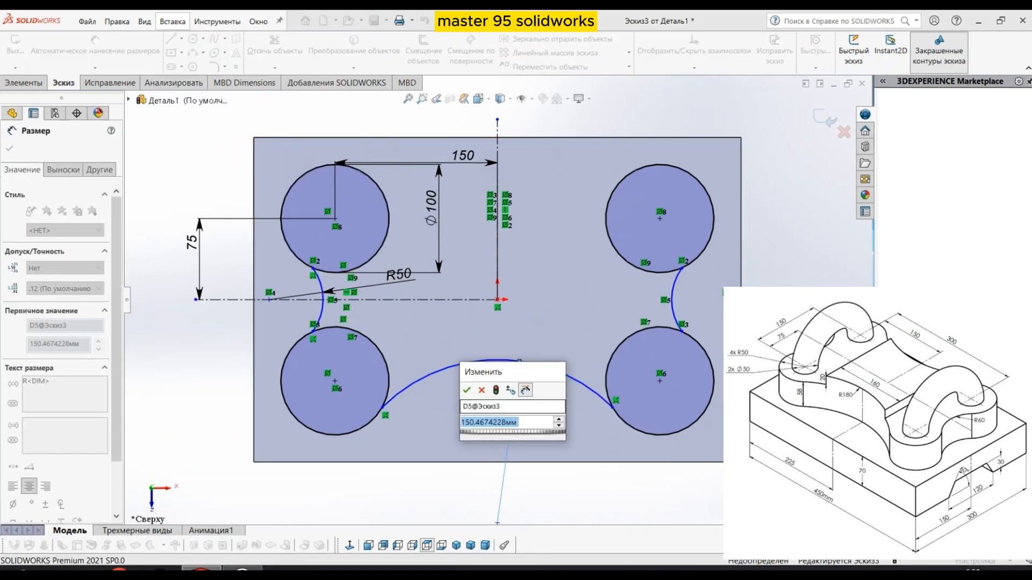
type("180")
key("Return")
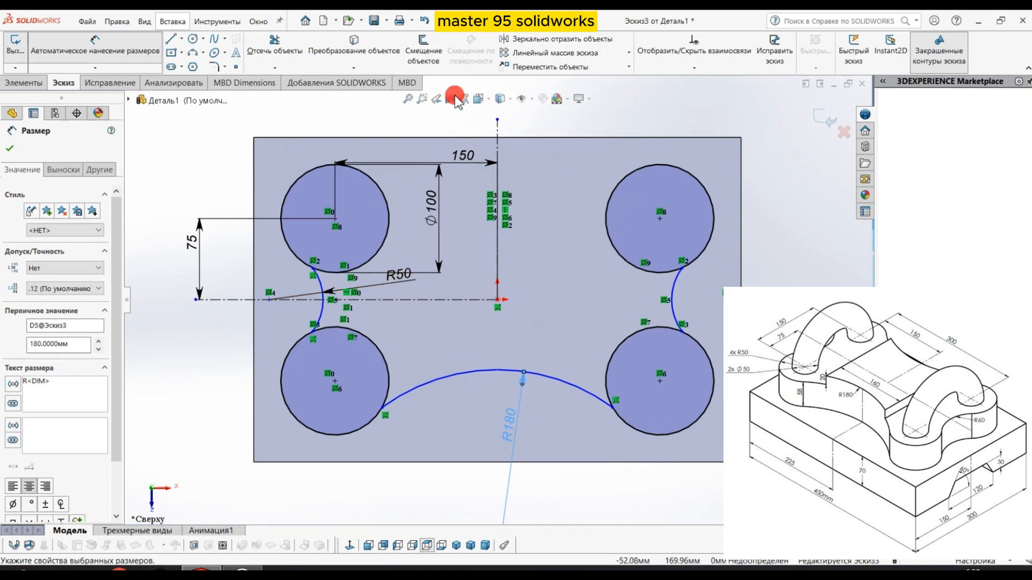
Mirror the R180 arc about the horizontal centerline, keeping the original.
left_click(518, 41)
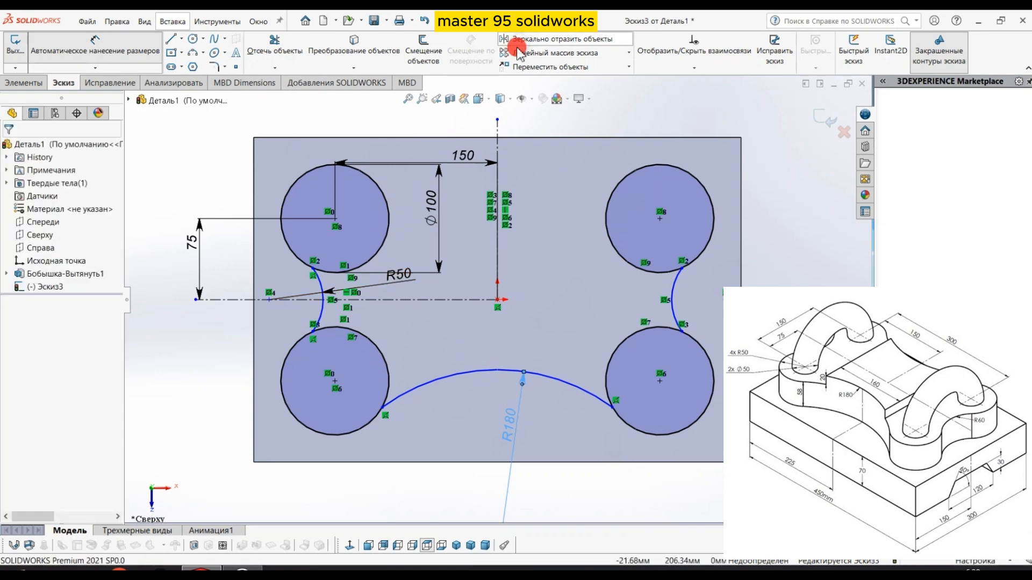
left_click(462, 371)
left_click(38, 373)
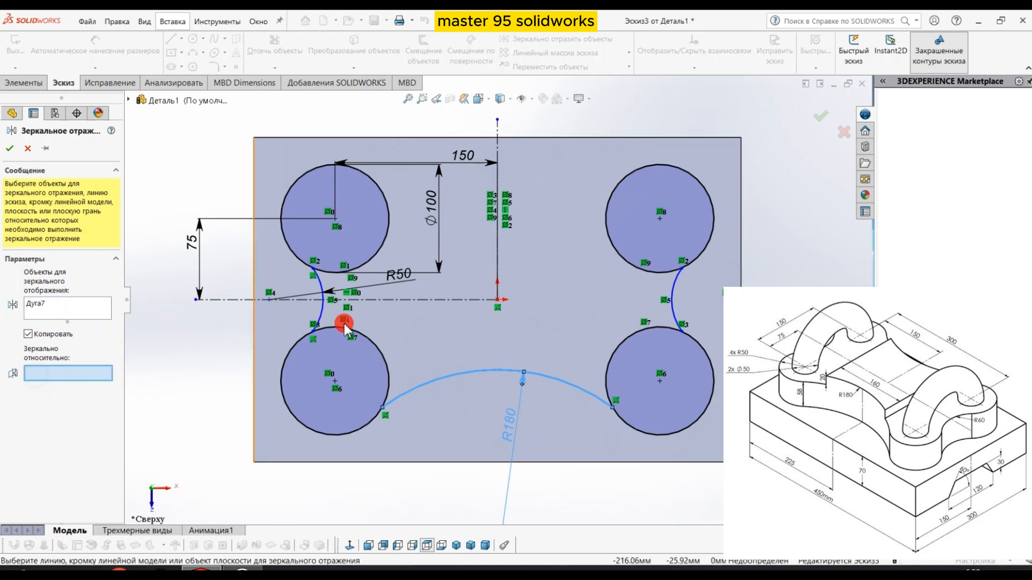
left_click(439, 300)
left_click(12, 149)
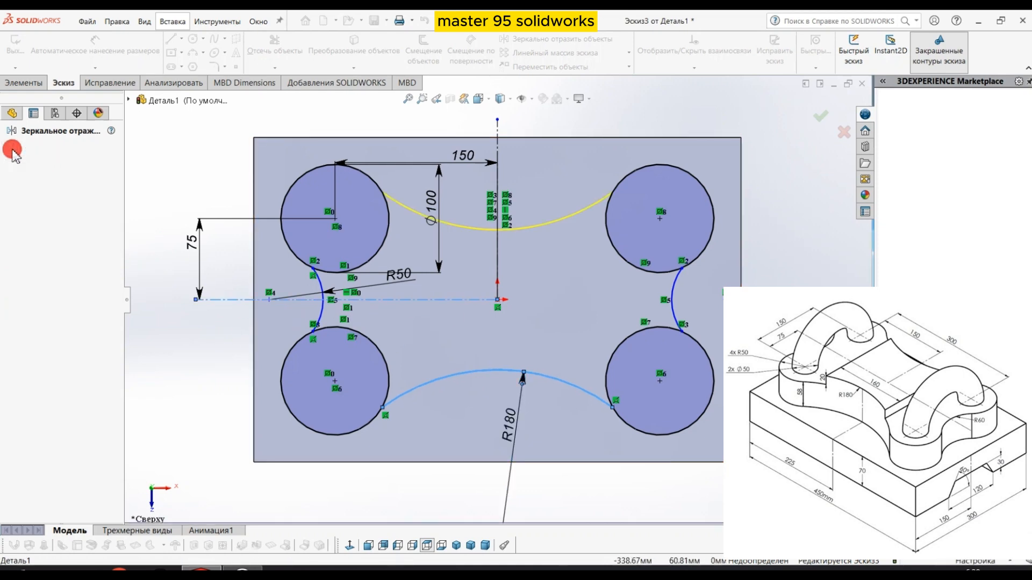
Trim the inner portions of all four circles to the nearest intersections, leaving one closed outline with four rounded lobes.
left_click(275, 48)
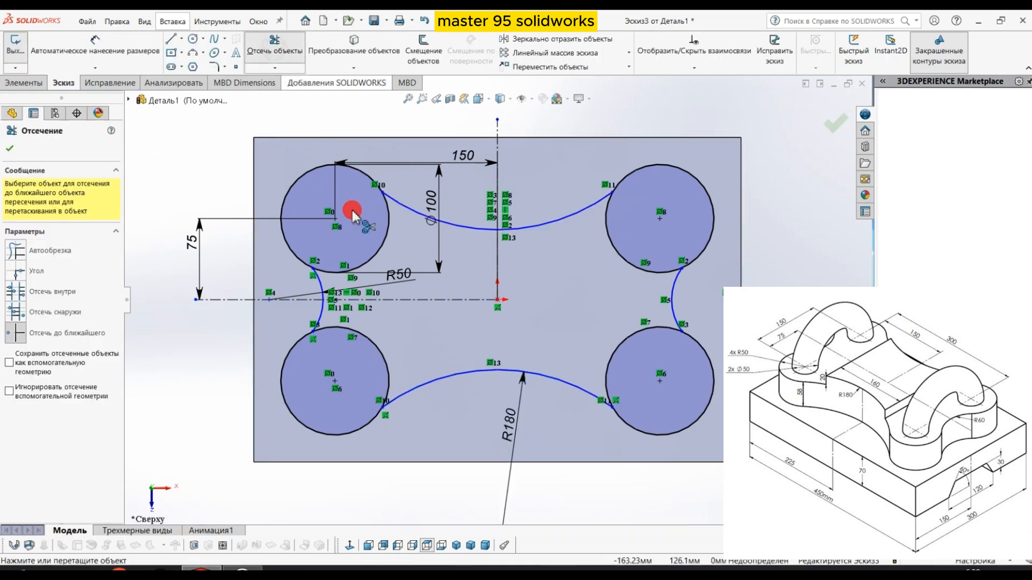
left_click(383, 243)
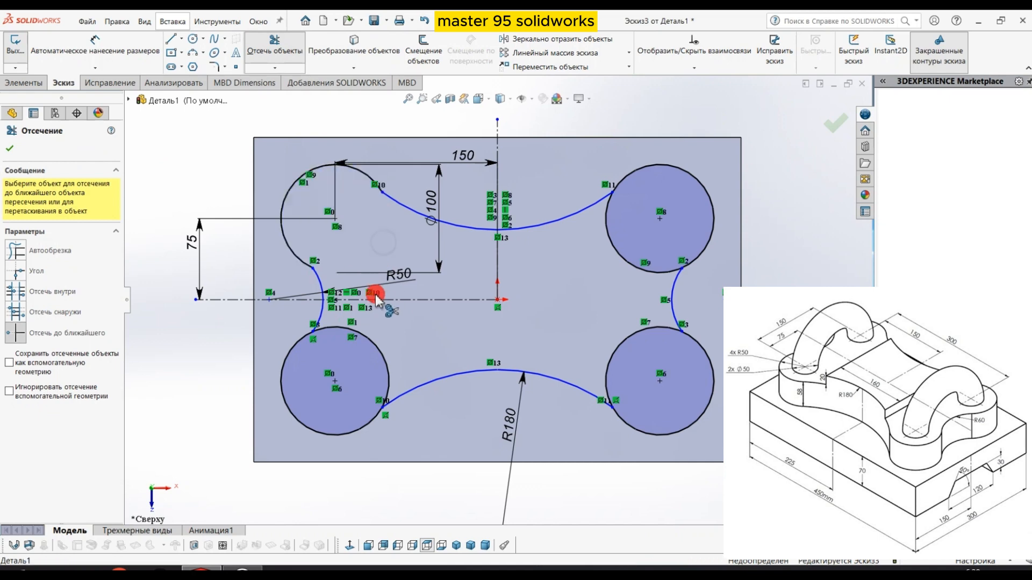
left_click(371, 339)
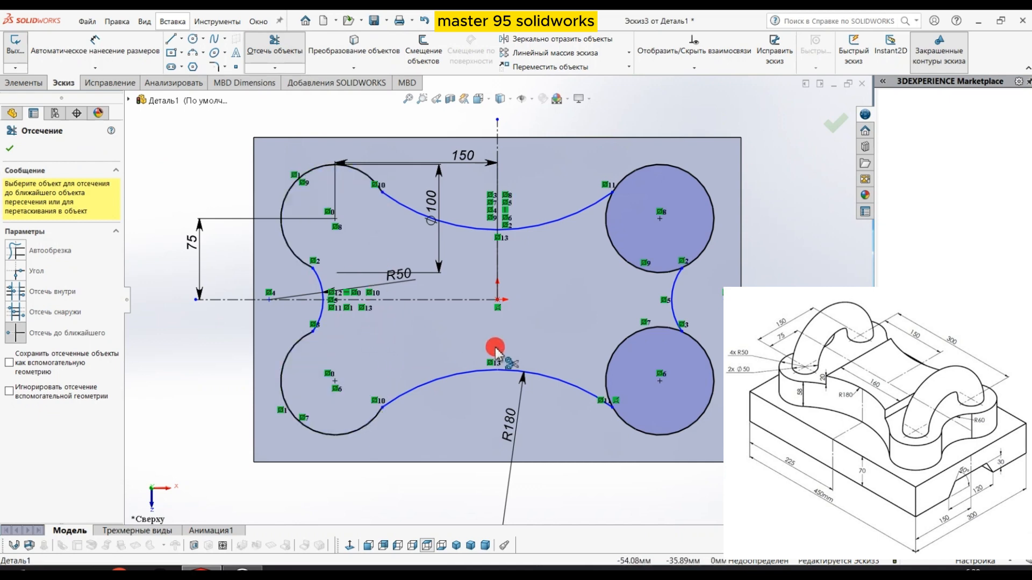
left_click(611, 347)
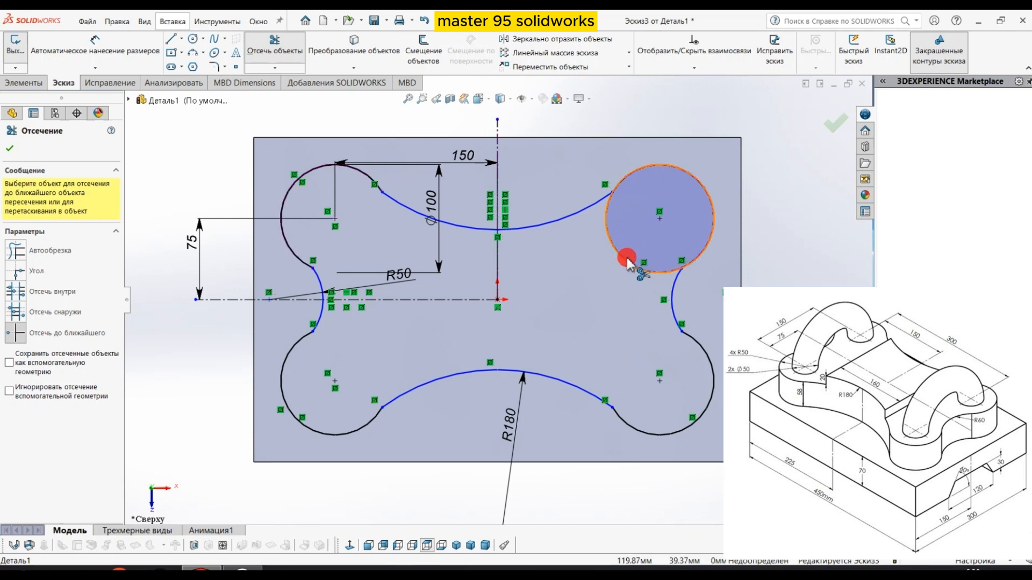
left_click(623, 263)
scroll(668, 346, "down", 8)
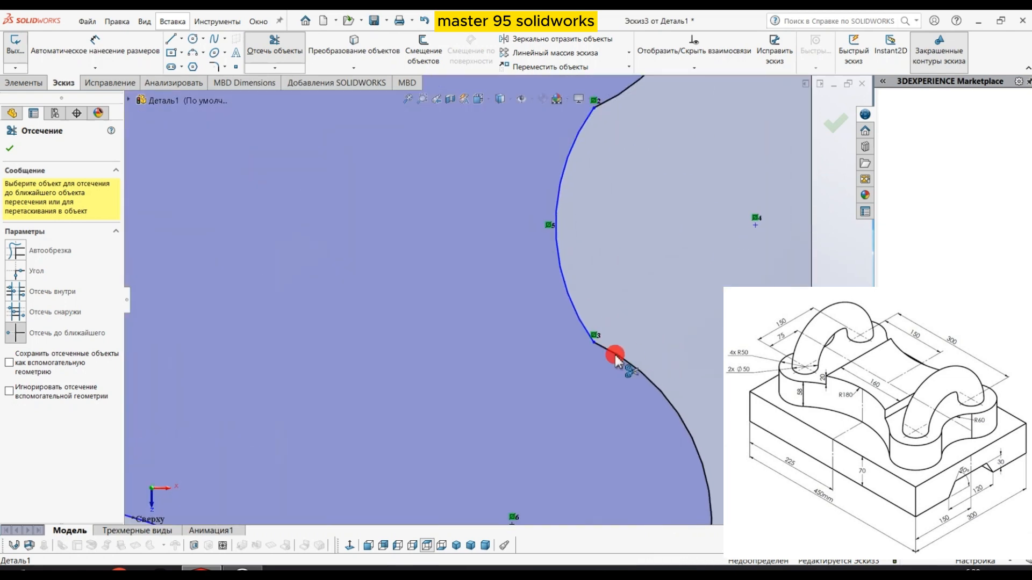
left_click(833, 125)
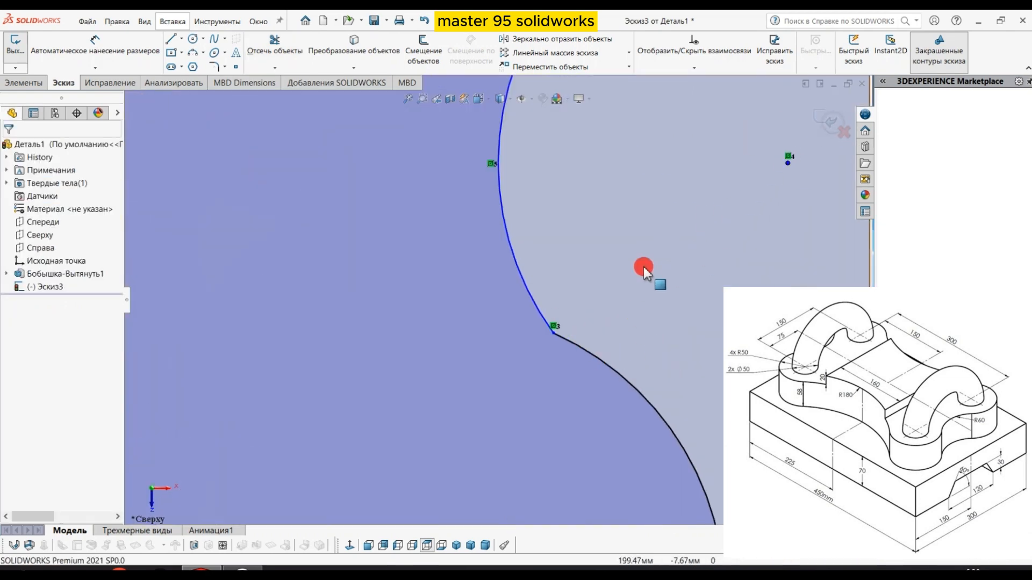
left_click(601, 358)
left_click(557, 234)
scroll(581, 187, "up", 1)
scroll(580, 187, "up", 7)
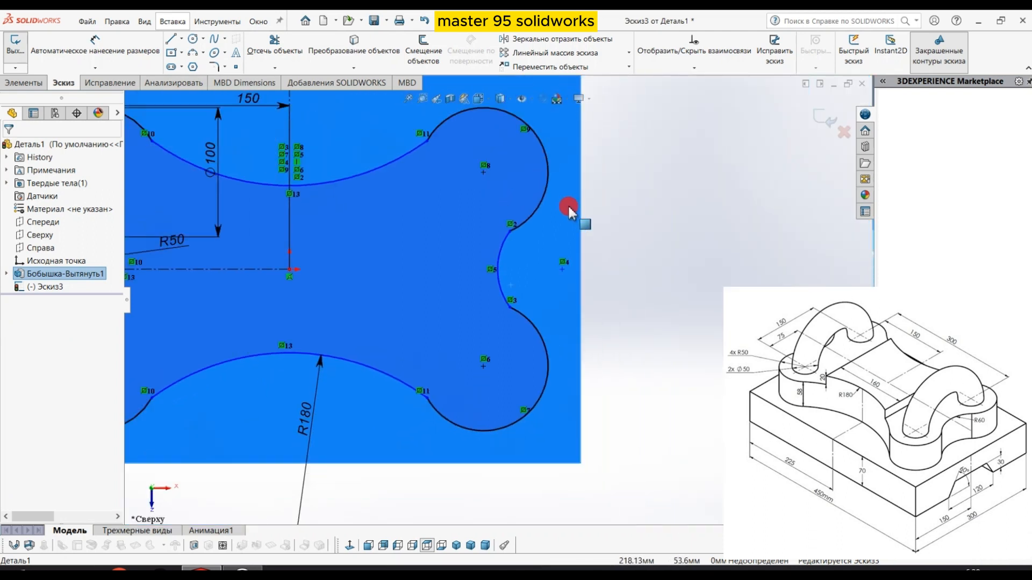
left_click(677, 237)
scroll(533, 259, "down", 1)
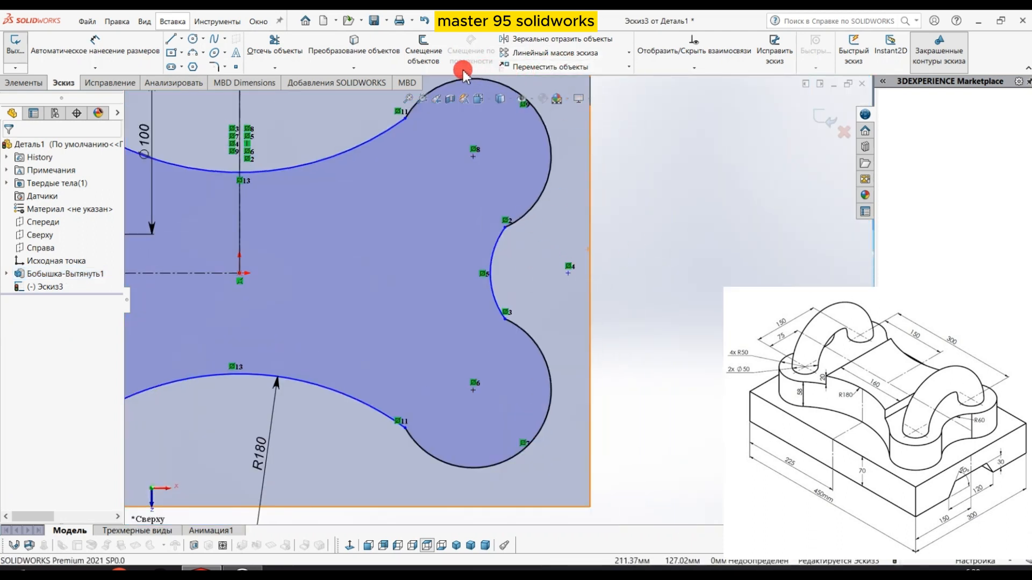
Add a tangent relation between the right connecting arc and the lower-right lobe arc.
left_click(693, 68)
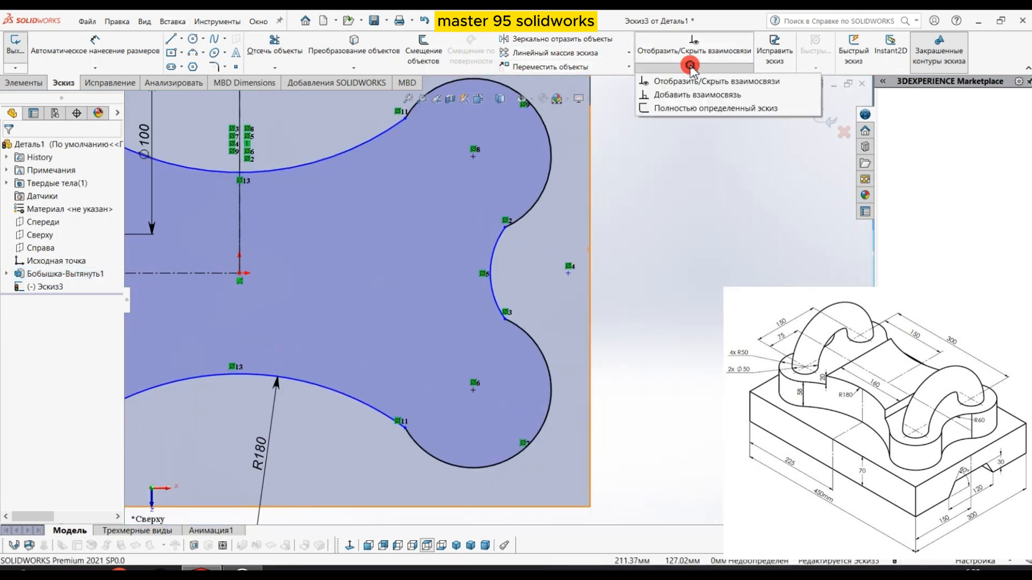
left_click(696, 95)
scroll(502, 315, "down", 4)
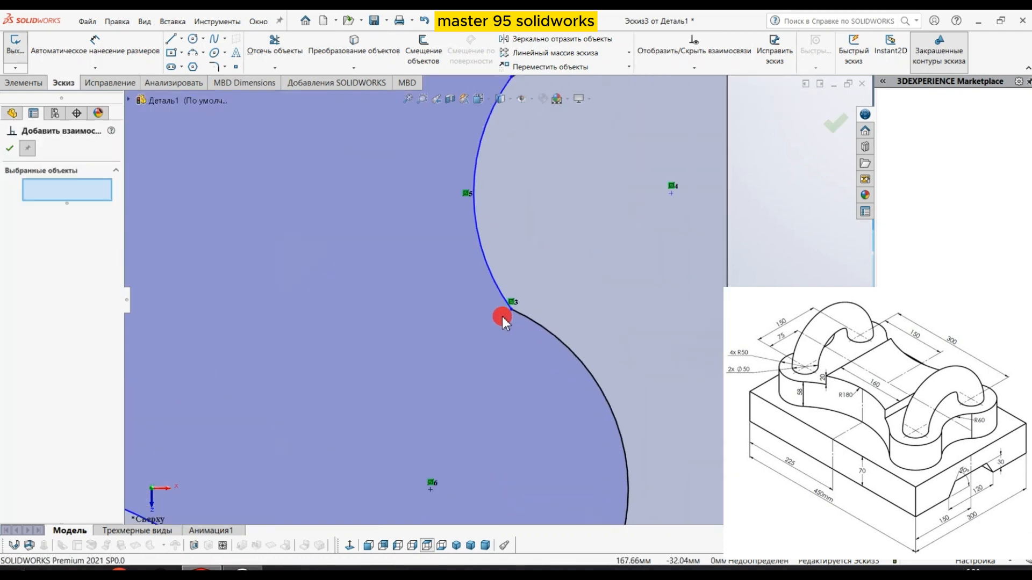
left_click(526, 312)
left_click(505, 290)
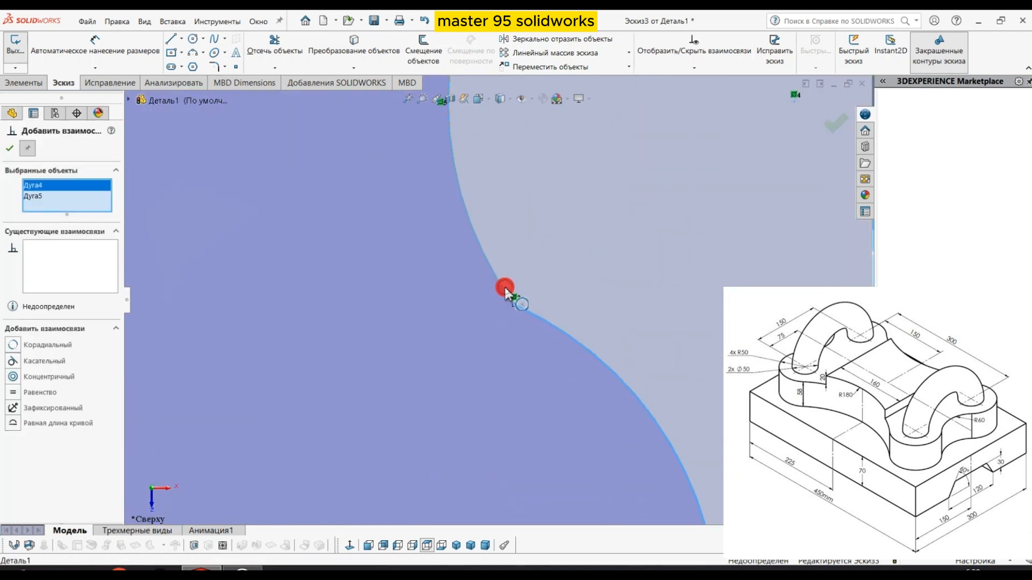
left_click(46, 361)
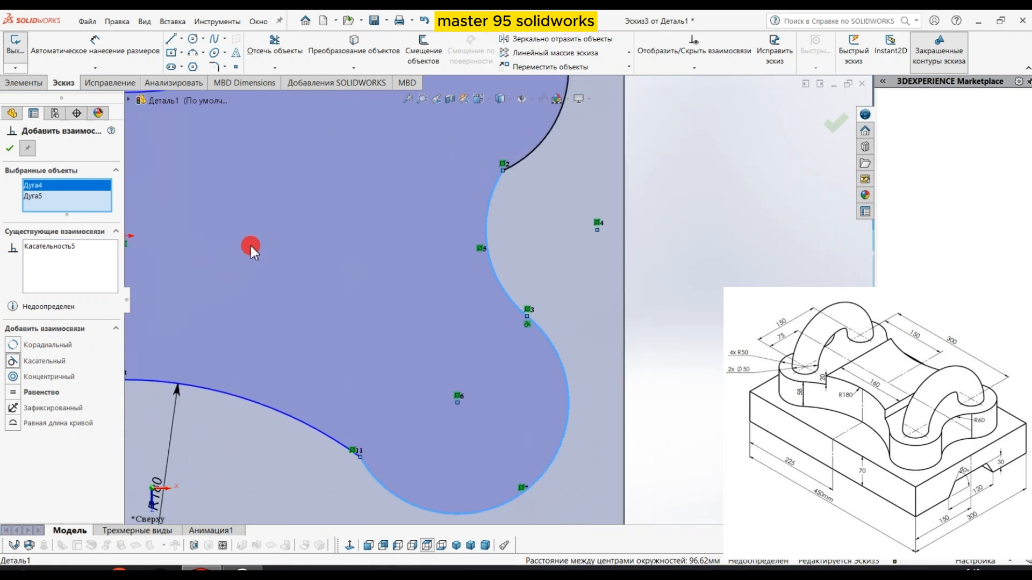
Add a tangent relation between the right connecting arc and the upper-right lobe arc.
left_click(521, 173)
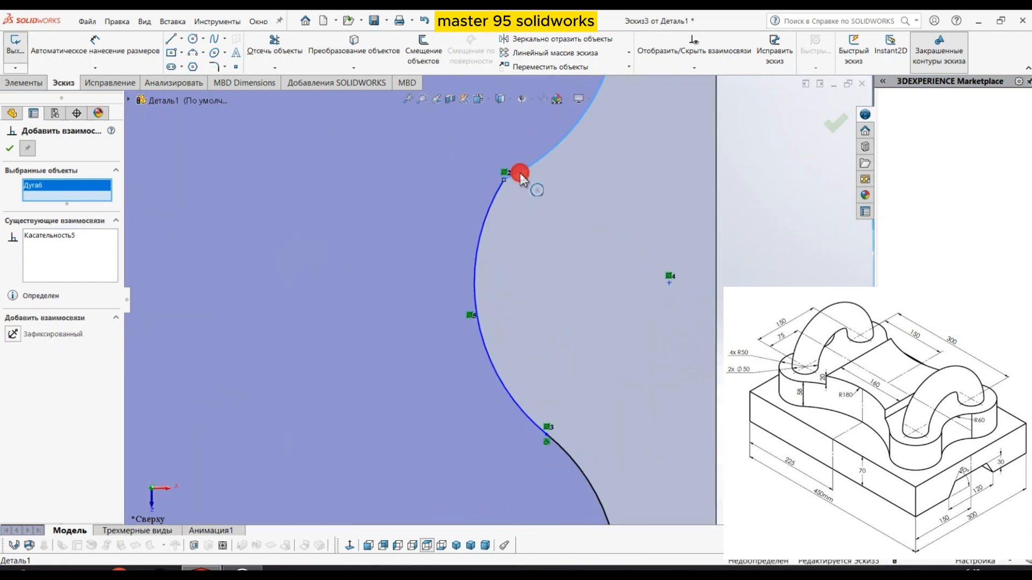
left_click(497, 194)
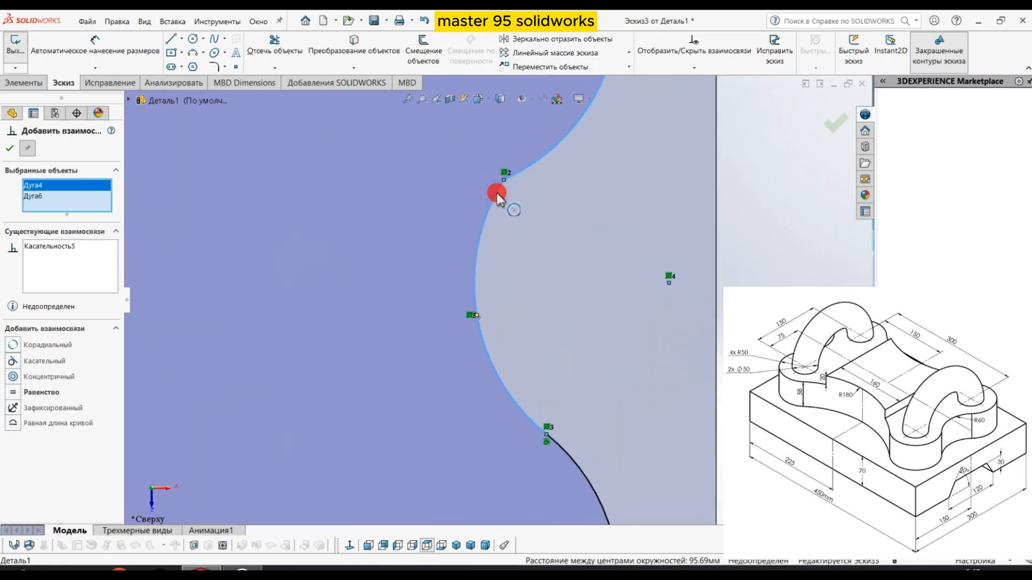
left_click(50, 362)
scroll(366, 308, "up", 5)
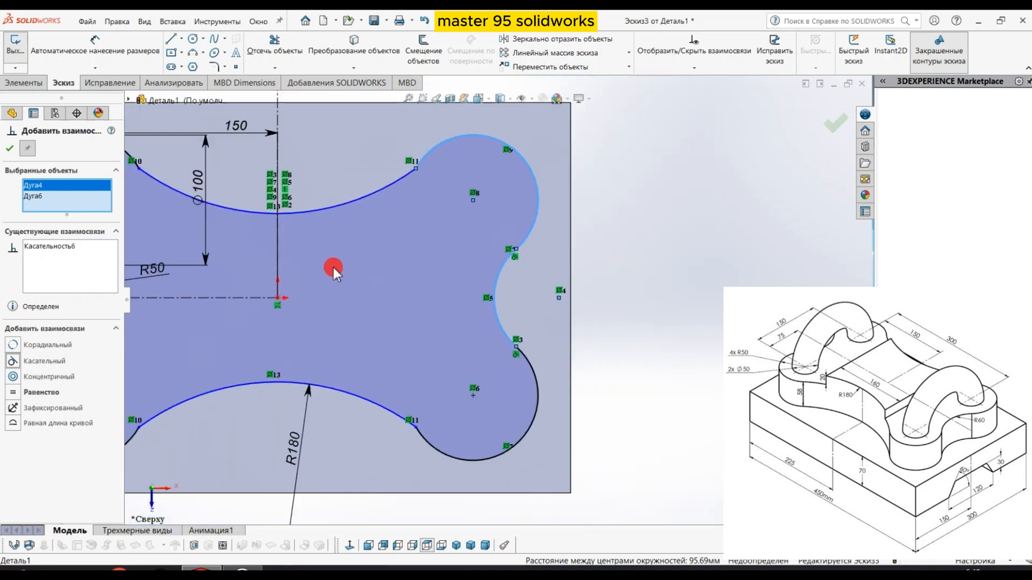
Add a tangent relation between the upper R180 arc and the upper-right lobe arc.
scroll(437, 166, "down", 6)
scroll(509, 171, "down", 2)
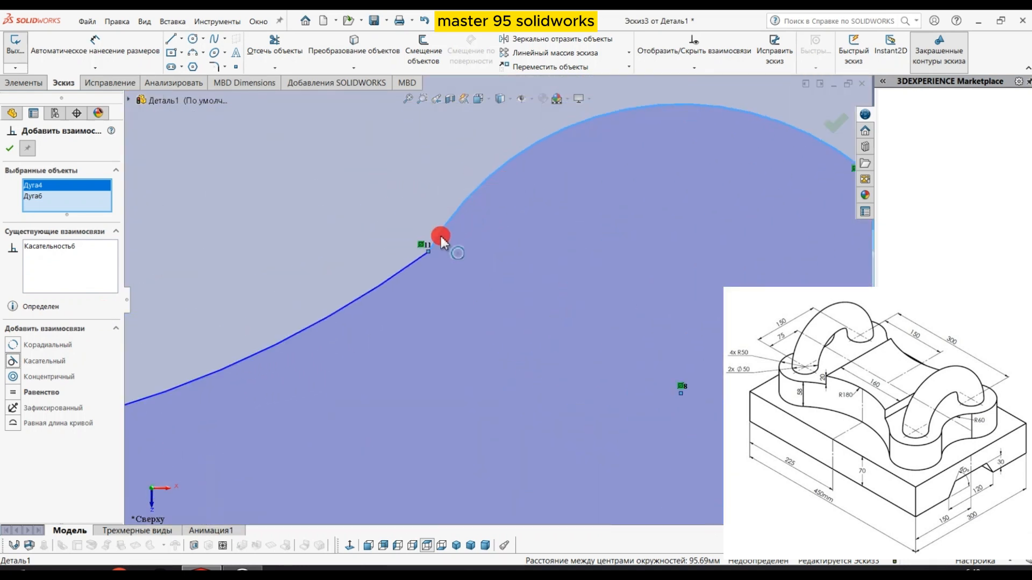
left_click(413, 266)
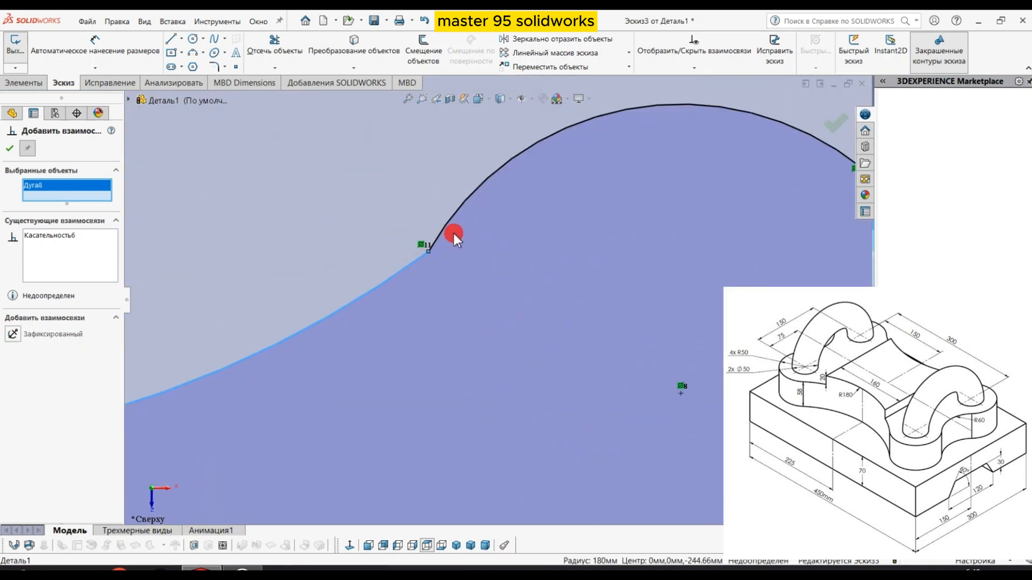
left_click(446, 227)
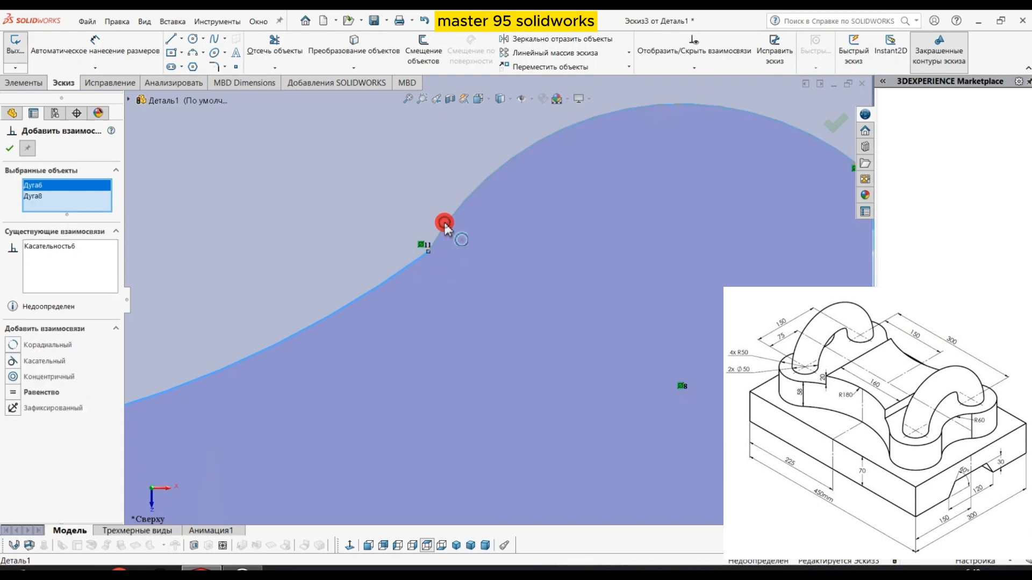
left_click(35, 366)
Add a tangent relation between the upper-left lobe arc and the upper R180 arc.
scroll(289, 336, "up", 6)
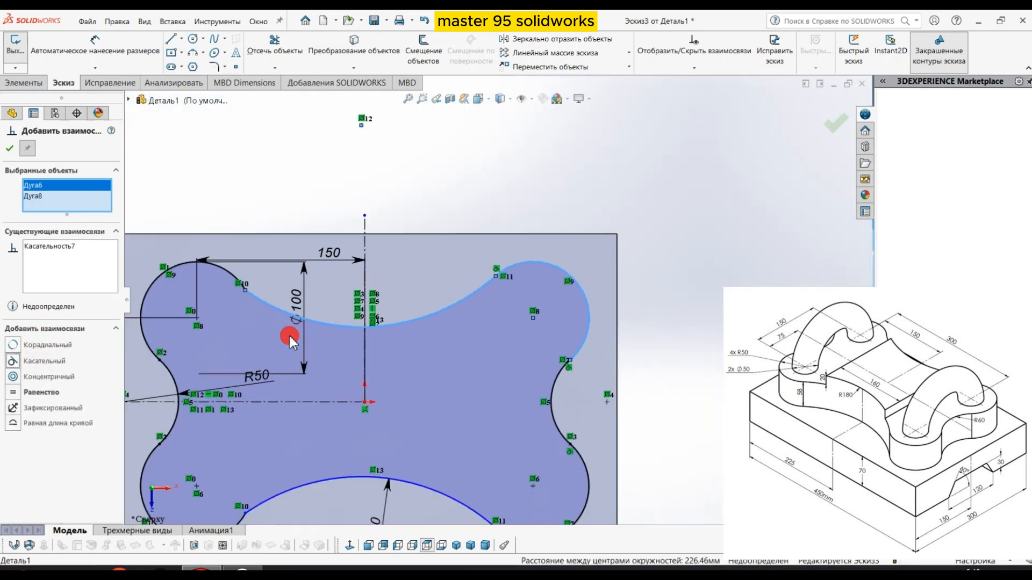
scroll(294, 229, "down", 4)
scroll(285, 277, "down", 2)
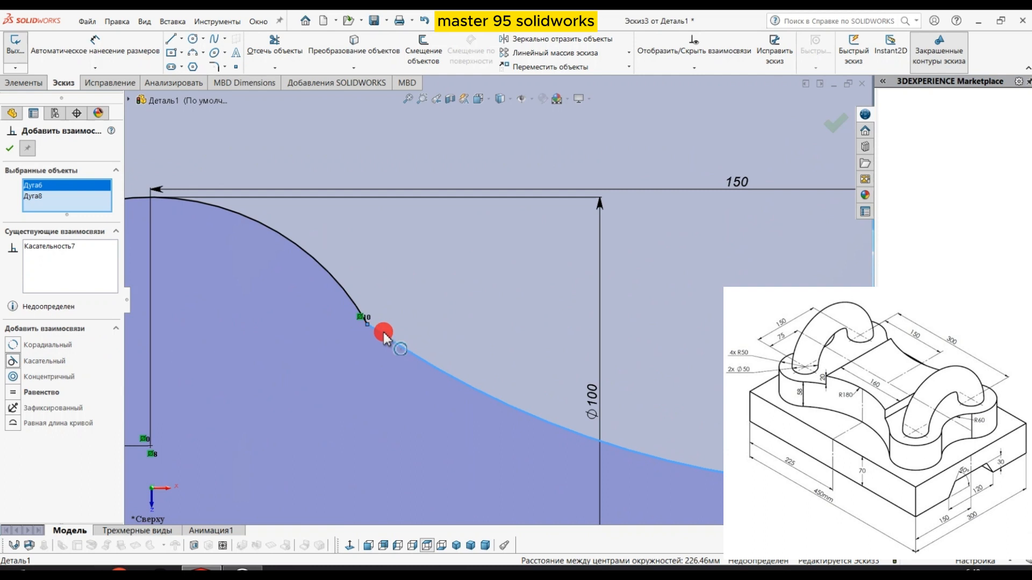
left_click(355, 304)
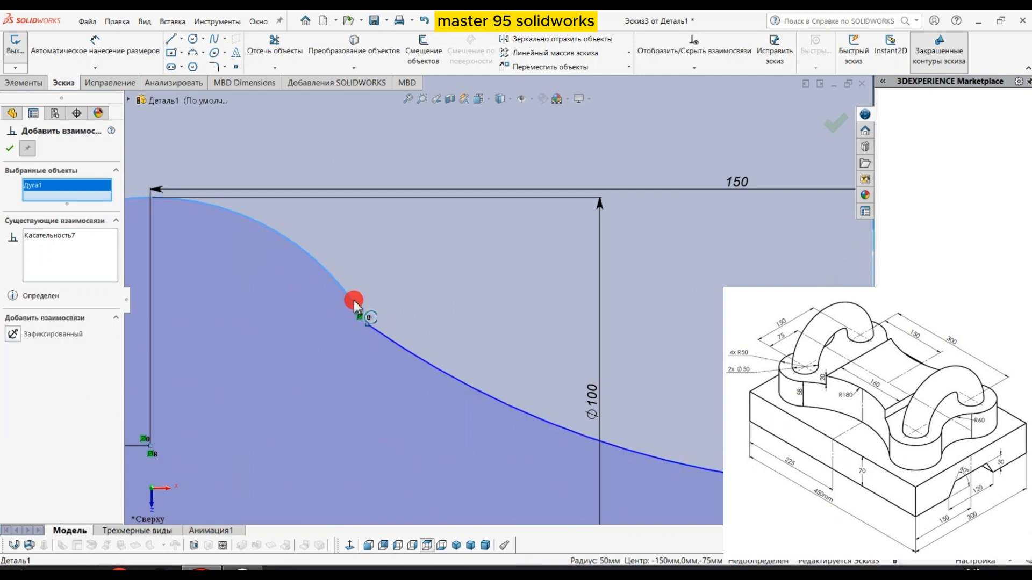
left_click(380, 338)
left_click(41, 367)
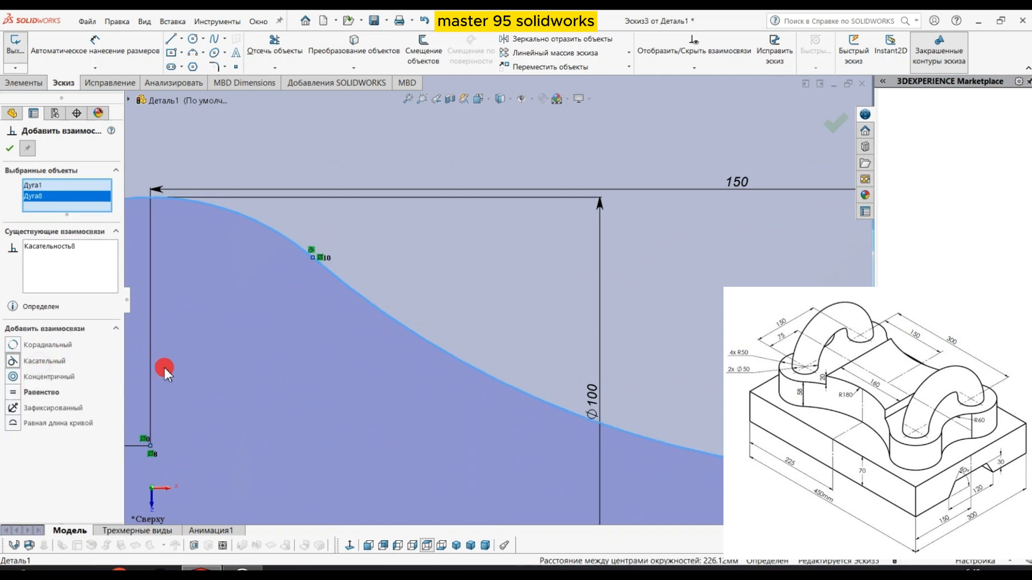
Make the left connecting arc tangent to the upper-left and lower-left lobe arcs, and finish the sketch.
scroll(242, 360, "up", 4)
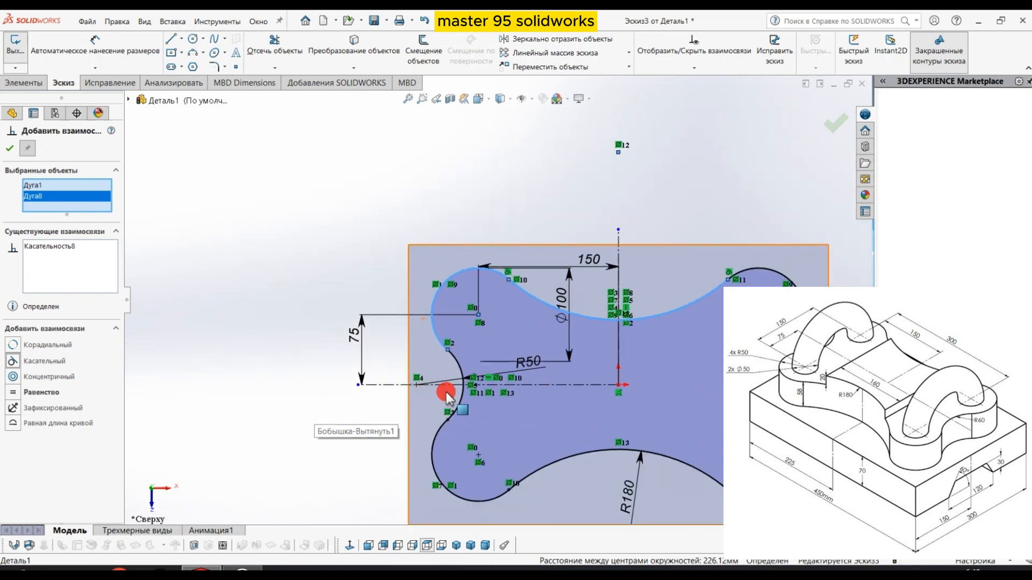
scroll(472, 369, "down", 2)
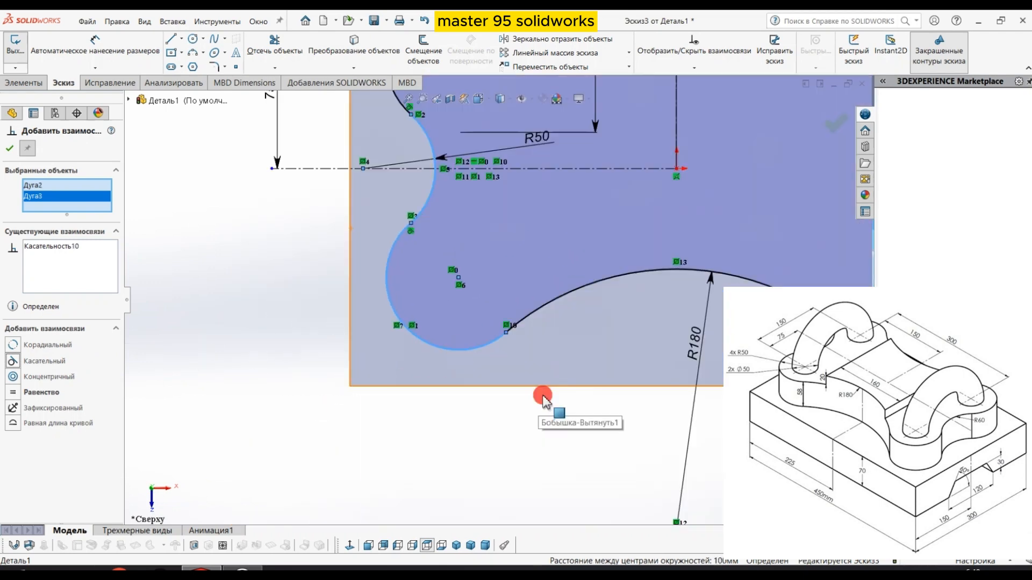
scroll(543, 398, "up", 2)
left_click(834, 124)
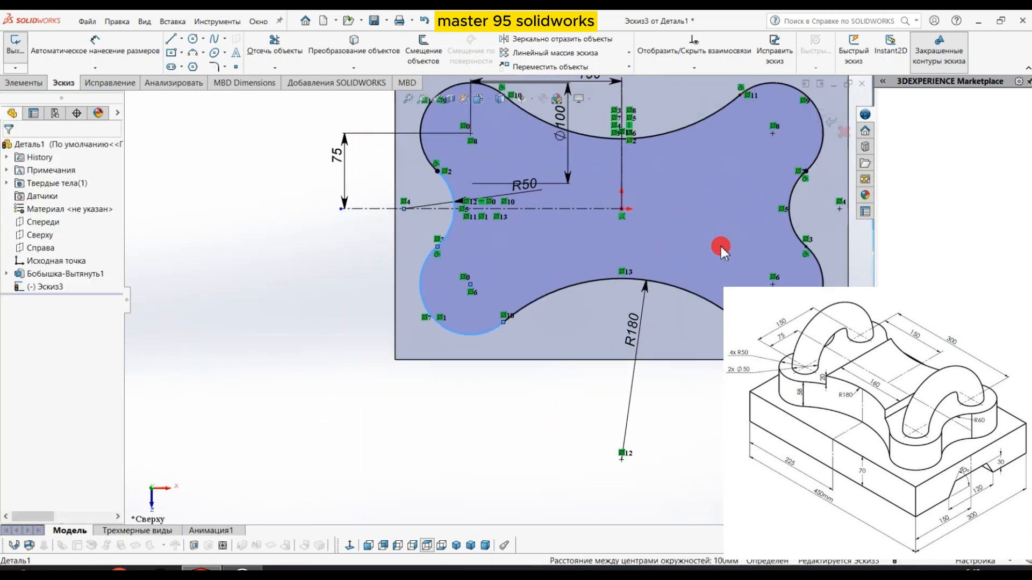
scroll(610, 265, "up", 3)
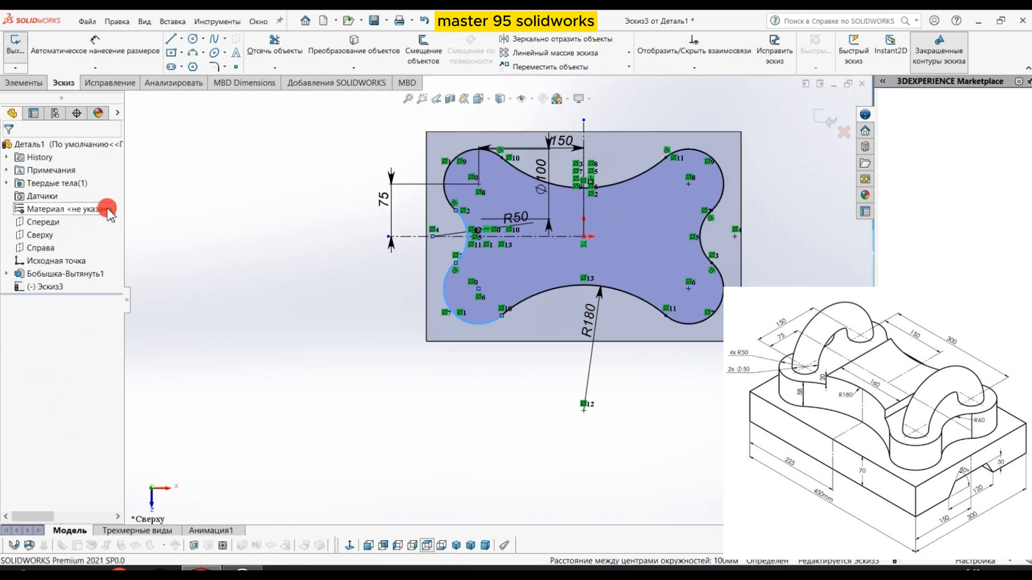
left_click(15, 56)
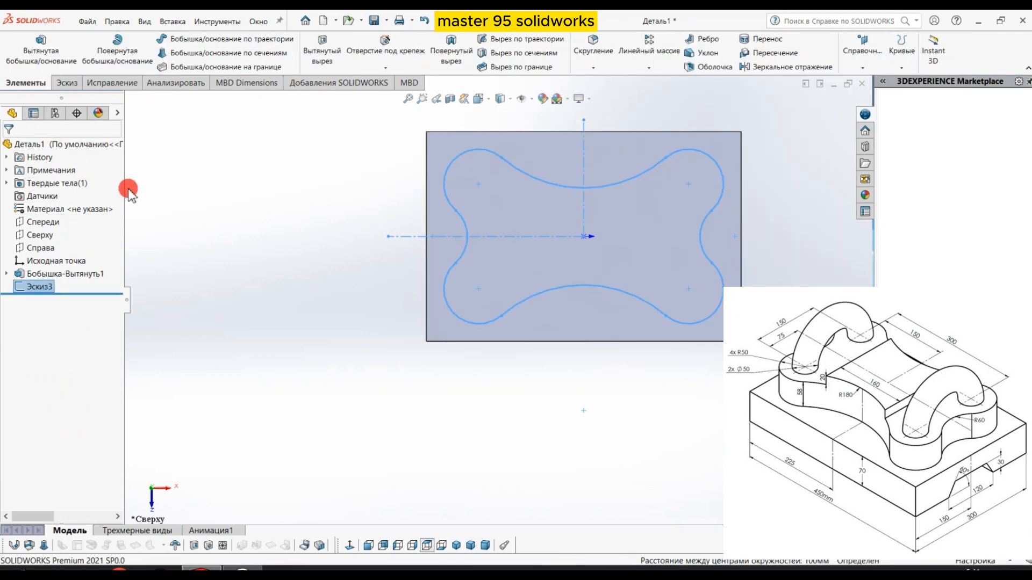
Extrude the four-lobed profile 58 mm upward from the base block, merging it with the body.
mouse_move(408, 418)
middle_mouse_down()
mouse_move(299, 320)
mouse_move(380, 350)
mouse_move(372, 346)
middle_mouse_up()
left_click(41, 48)
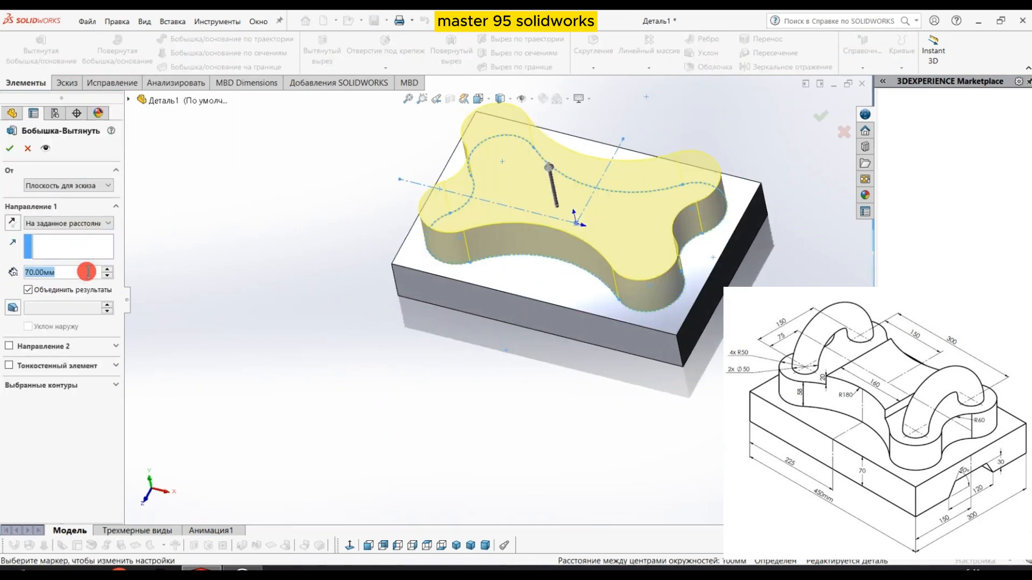
type("58")
left_click(86, 271)
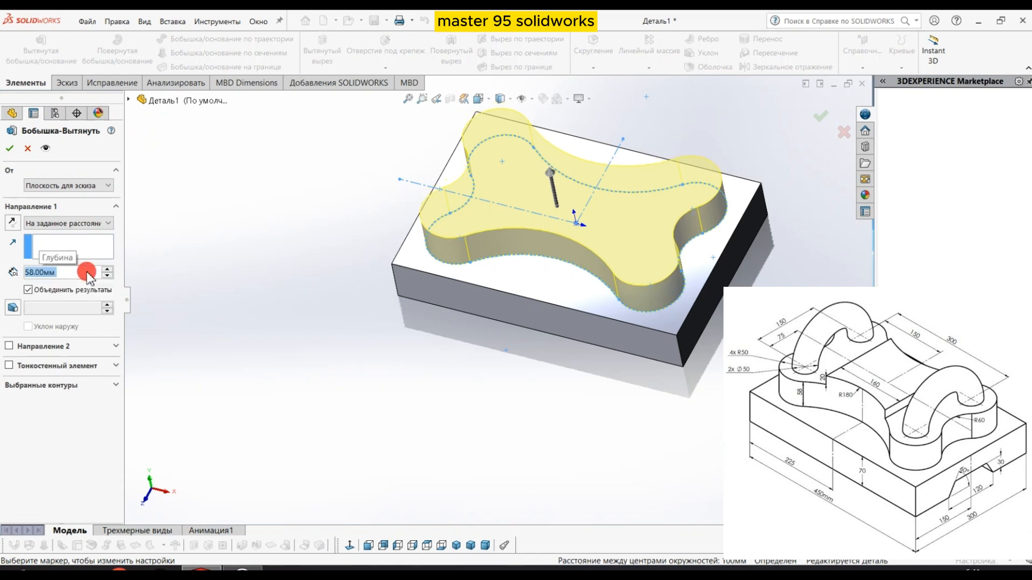
left_click(13, 151)
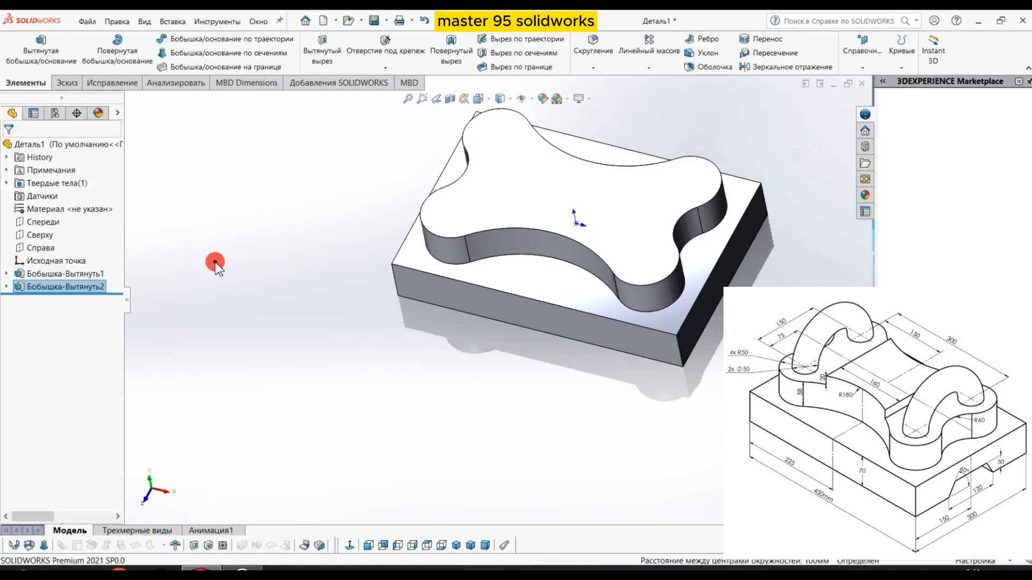
On the lobed boss's top face, sketch a center rectangle from the origin, about 97 x 152 mm, with its corner on the lower R180 edge.
left_click(548, 202)
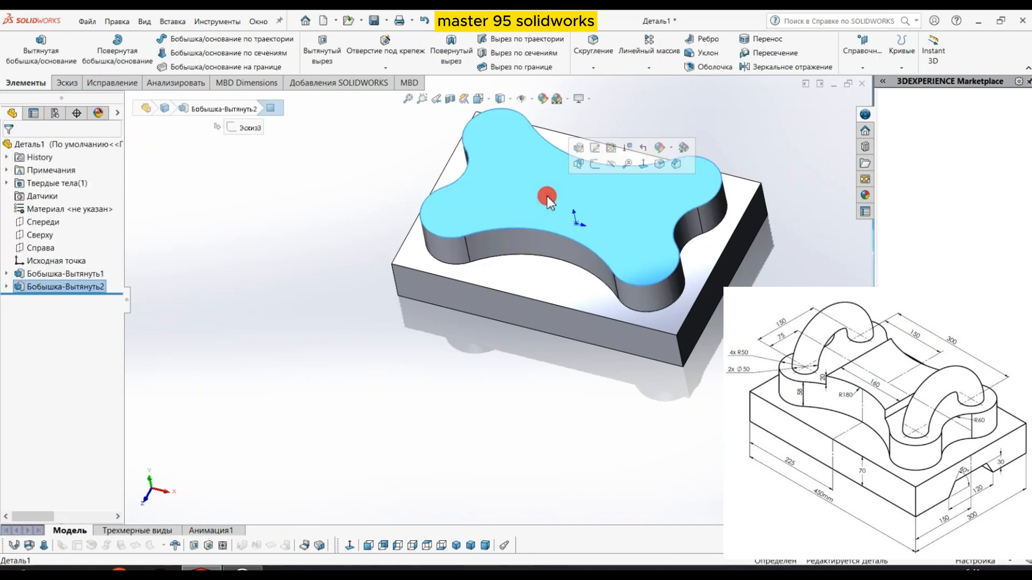
left_click(596, 167)
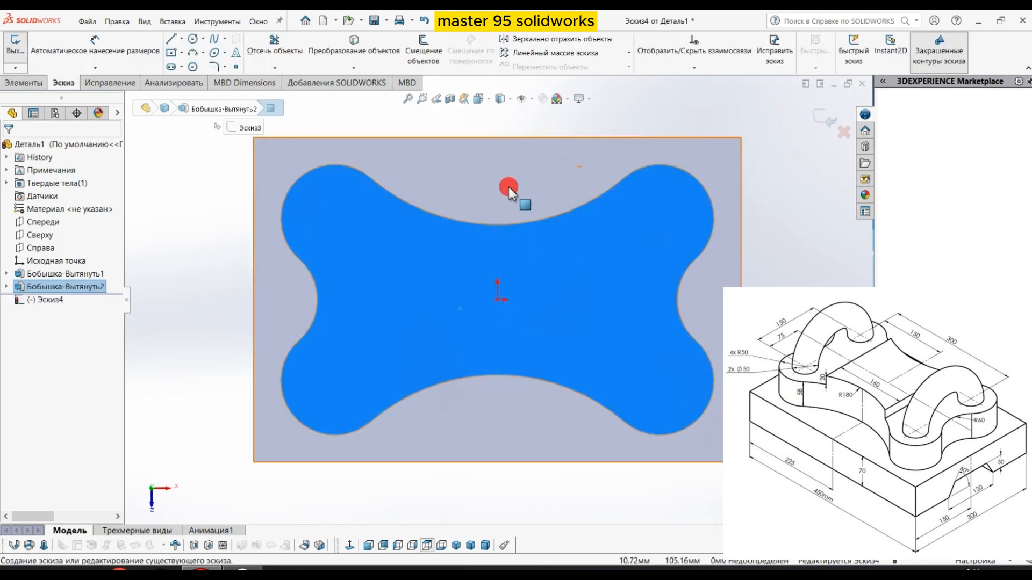
left_click(172, 52)
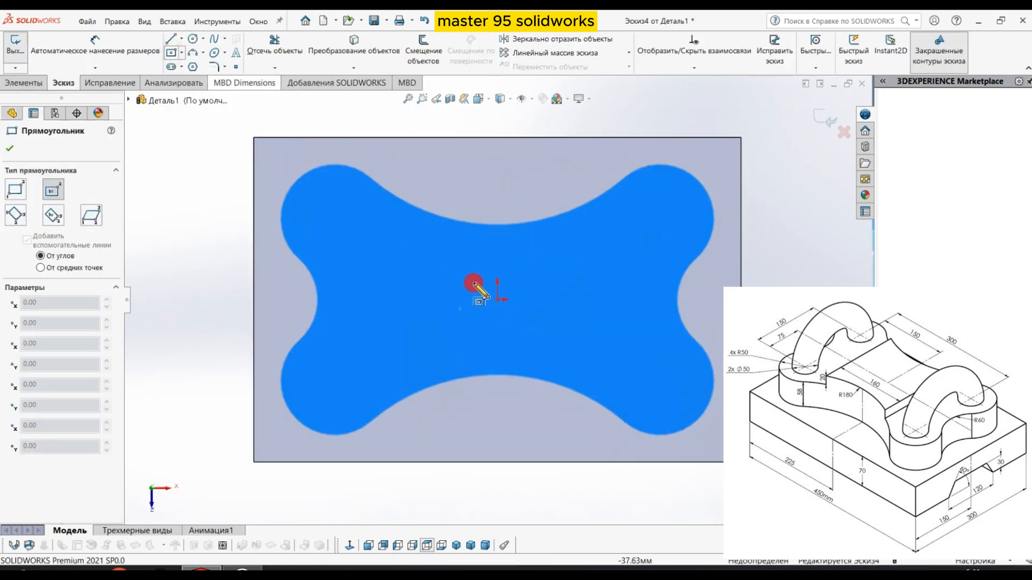
left_click(498, 301)
left_click_drag(500, 302, 549, 382)
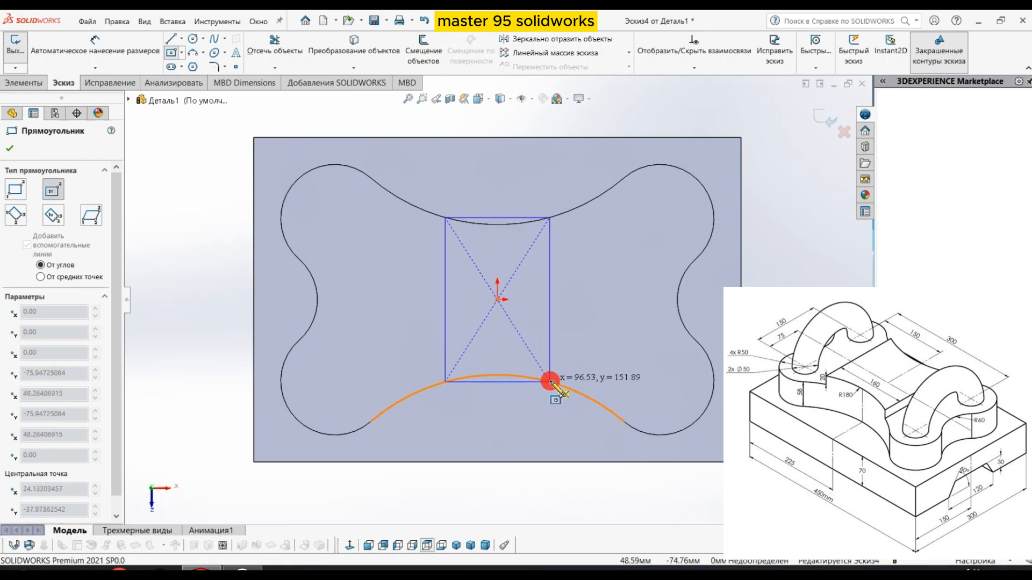
left_click(550, 382)
right_click(550, 382)
left_click(575, 390)
Dimension the rectangle's lower edge and set its width to 160 mm.
left_click(111, 46)
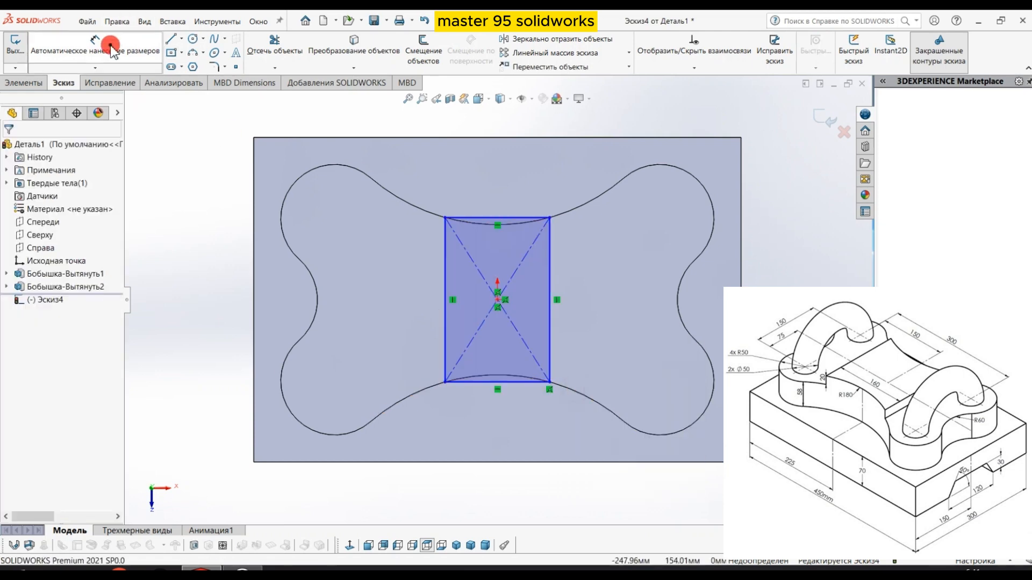
left_click(472, 356)
left_click(509, 385)
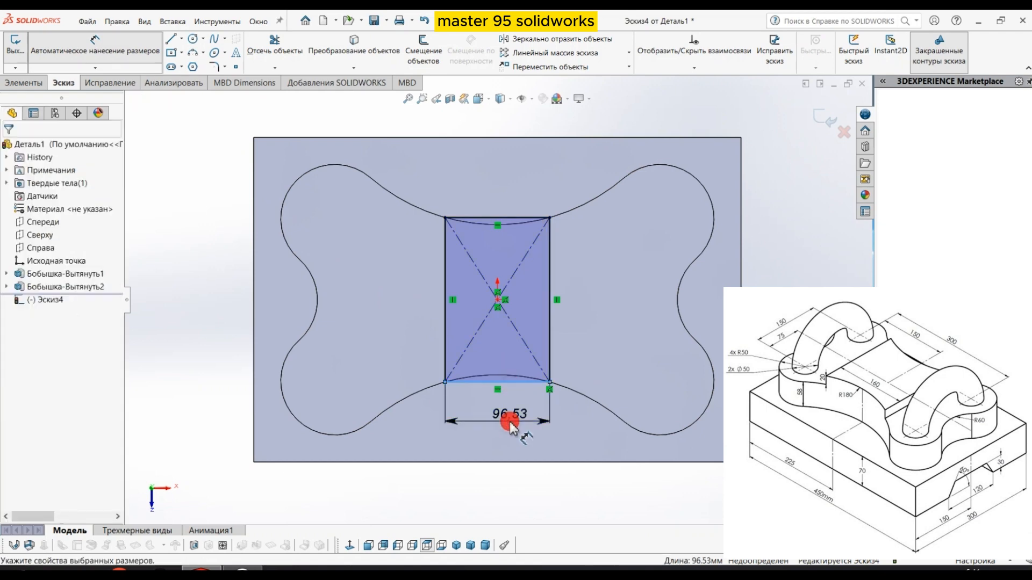
left_click(507, 424)
type("160.0000мм")
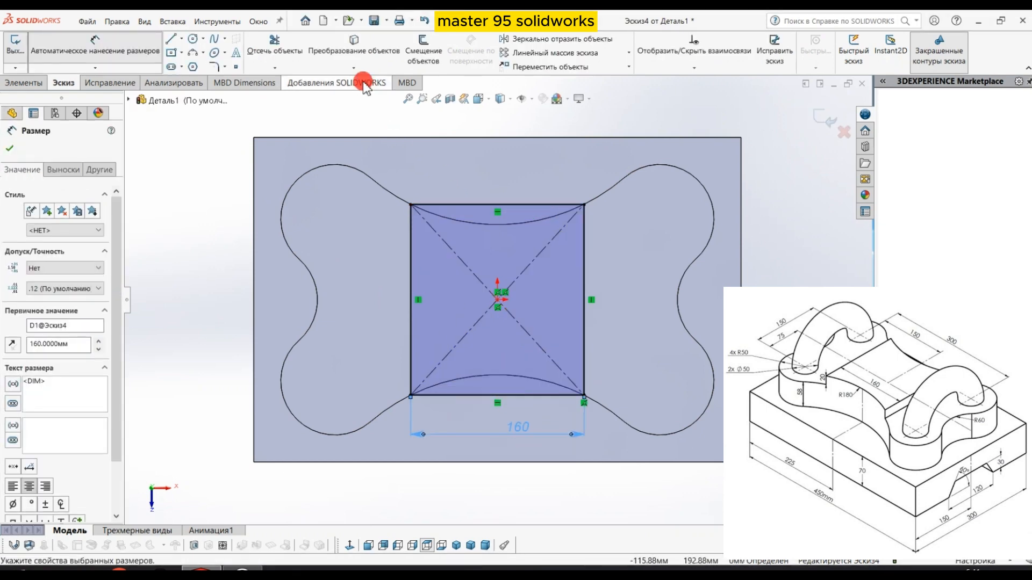
Convert the upper and lower R180 edges of the lobed boss into sketch arcs.
left_click(355, 47)
left_click(536, 223)
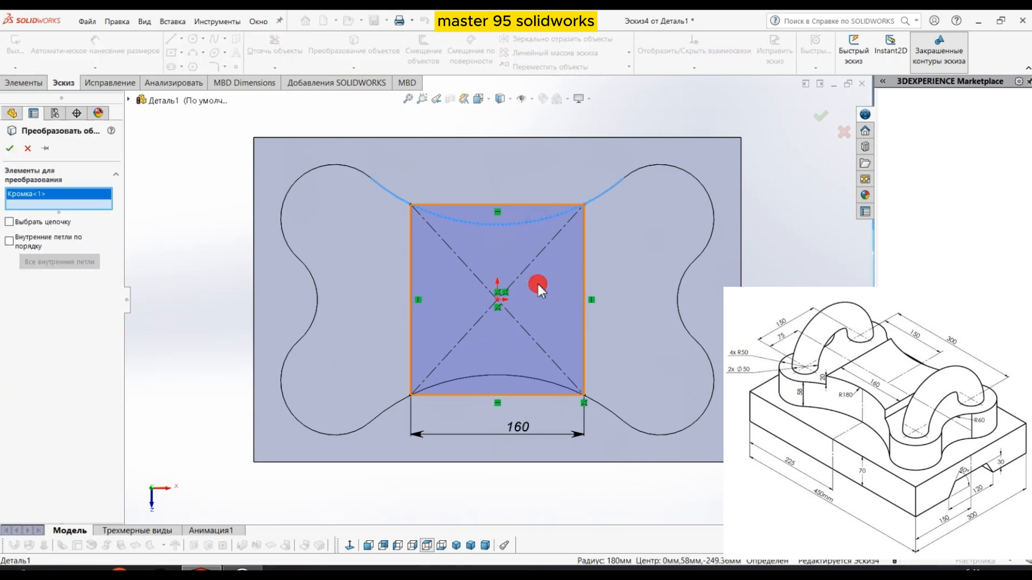
left_click(540, 381)
key("Return")
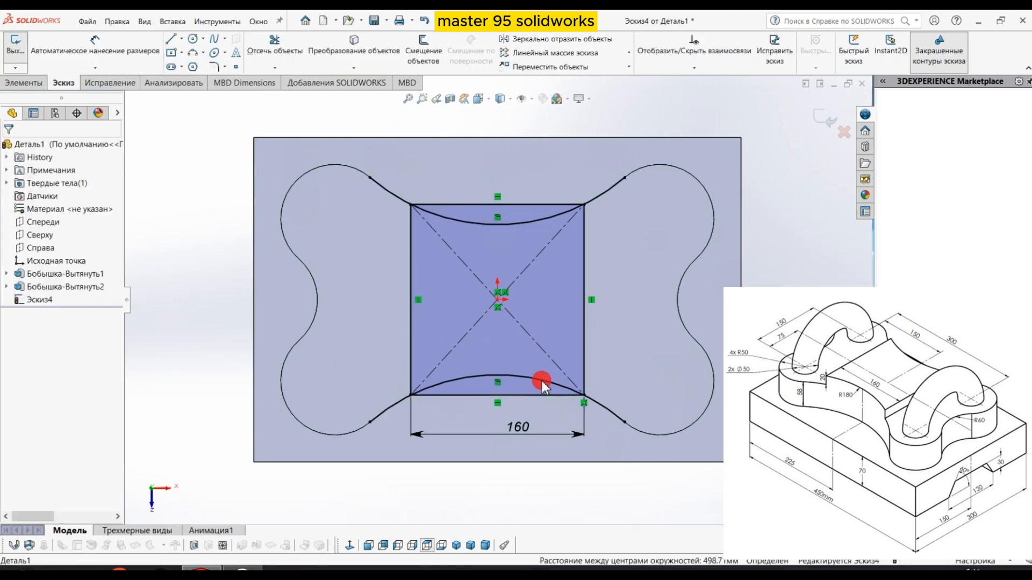
Trim the arc ends outside the rectangle and its two horizontal sides, leaving one closed outline, and finish the sketch.
left_click(277, 54)
left_click(279, 55)
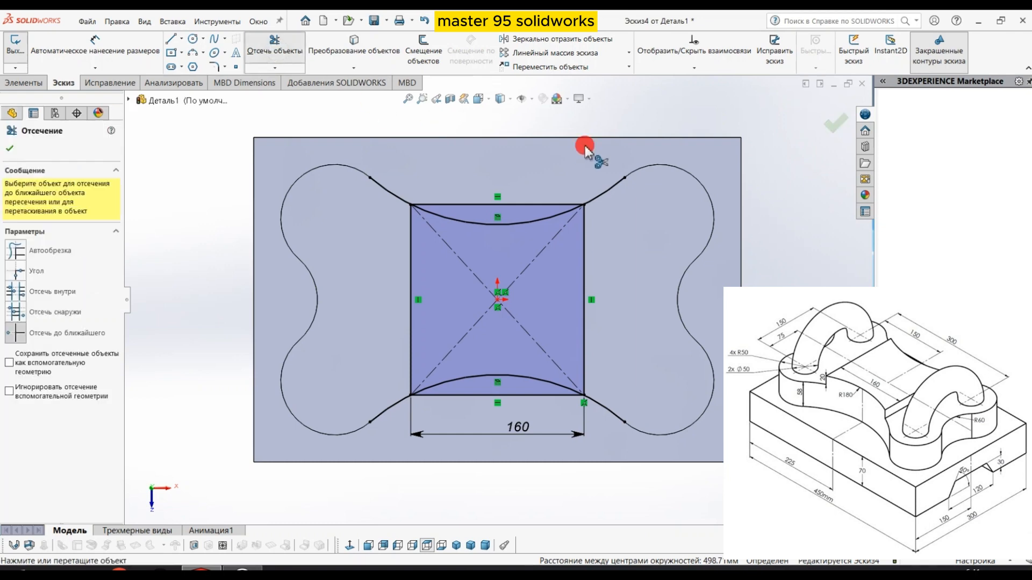
left_click(606, 193)
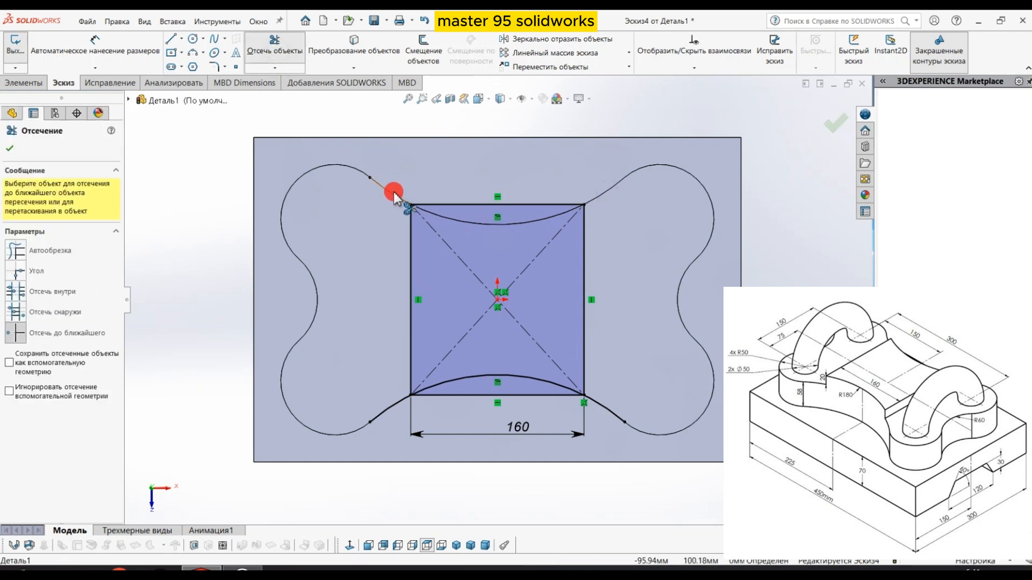
left_click(468, 206)
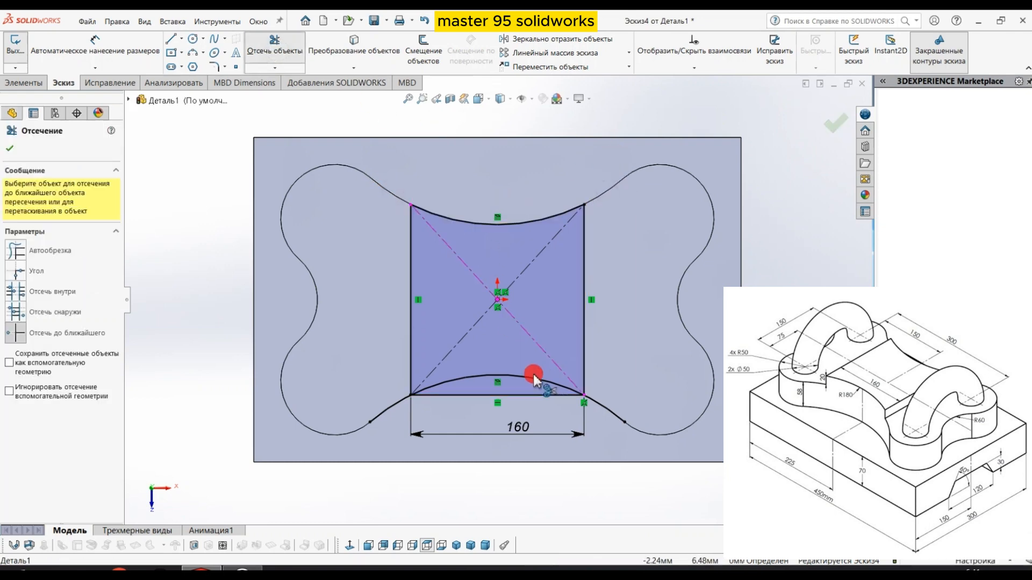
left_click(536, 396)
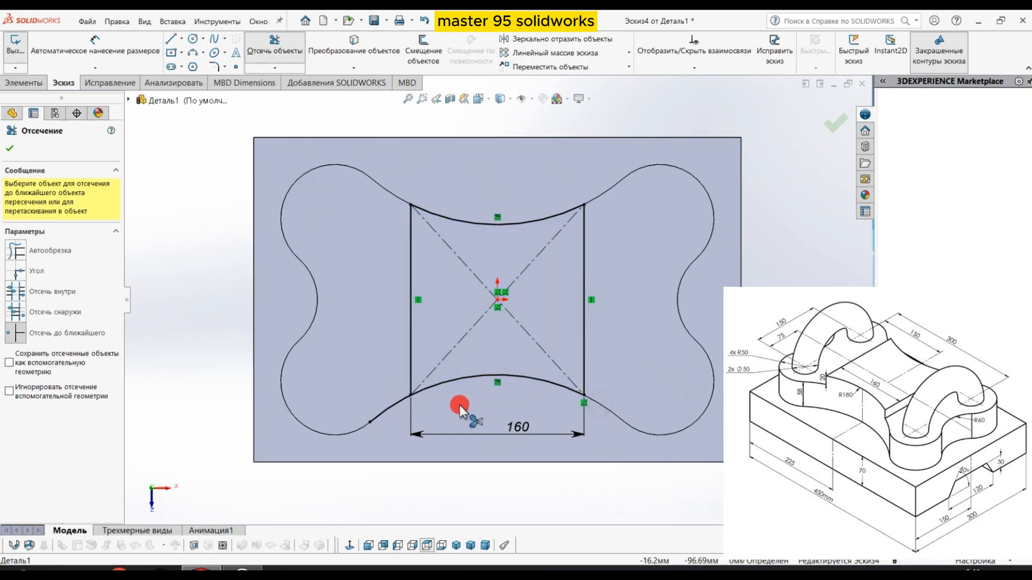
left_click(402, 399)
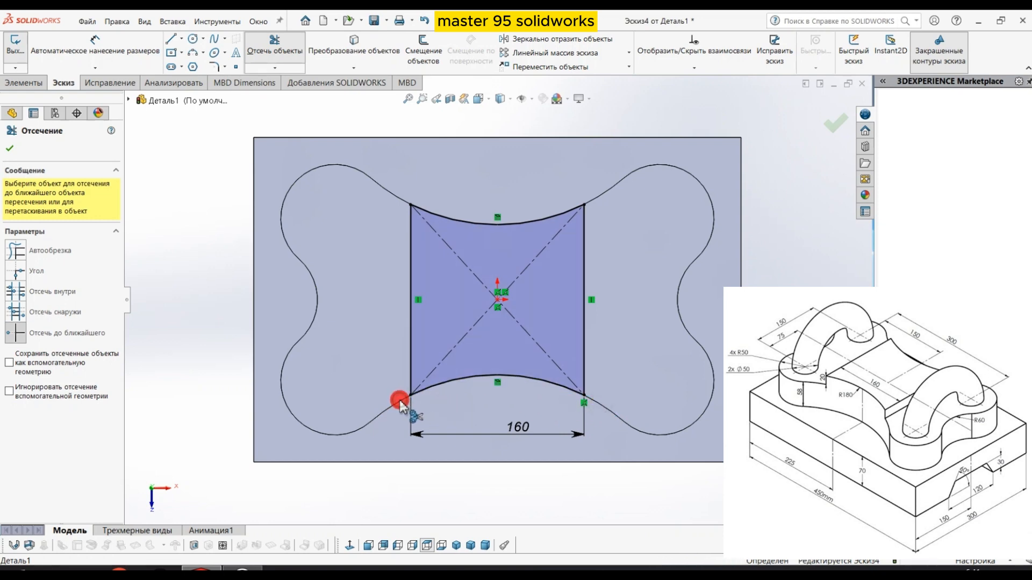
left_click(812, 127)
left_click(15, 51)
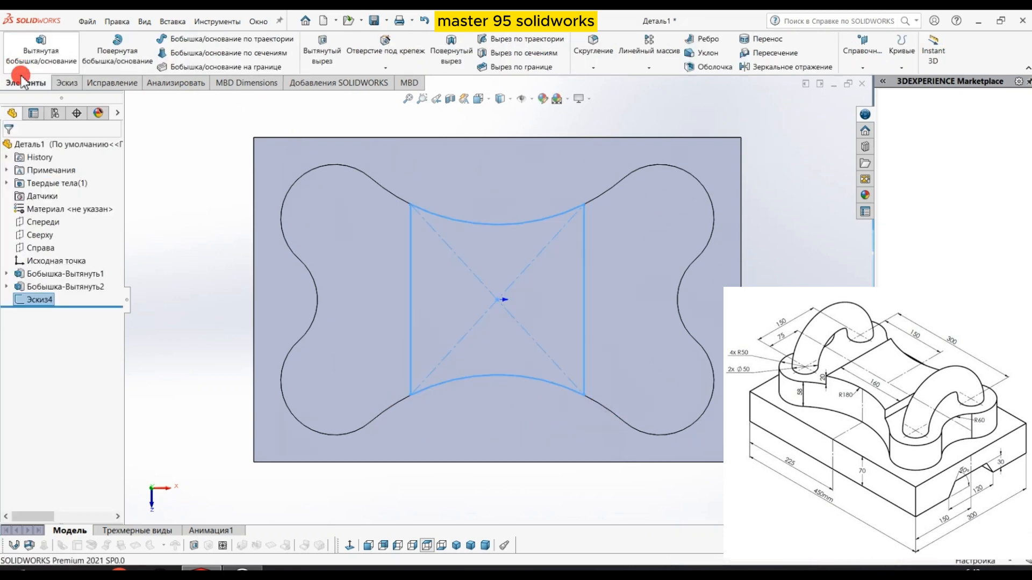
Extrude the central outline 20 mm upward from the lobed boss's top face, merging it with the body.
middle_click_drag(332, 257, 305, 162)
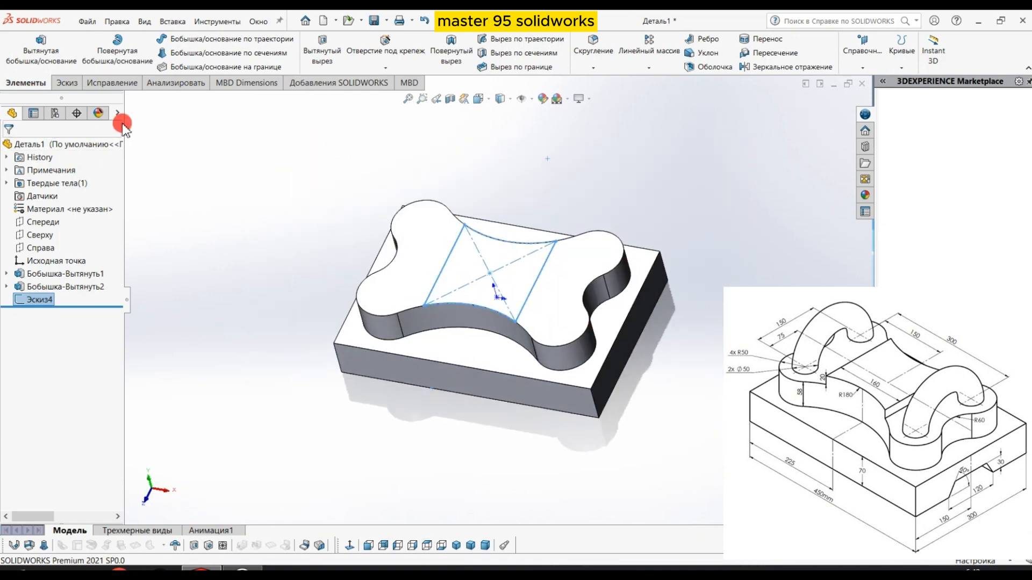
left_click(39, 47)
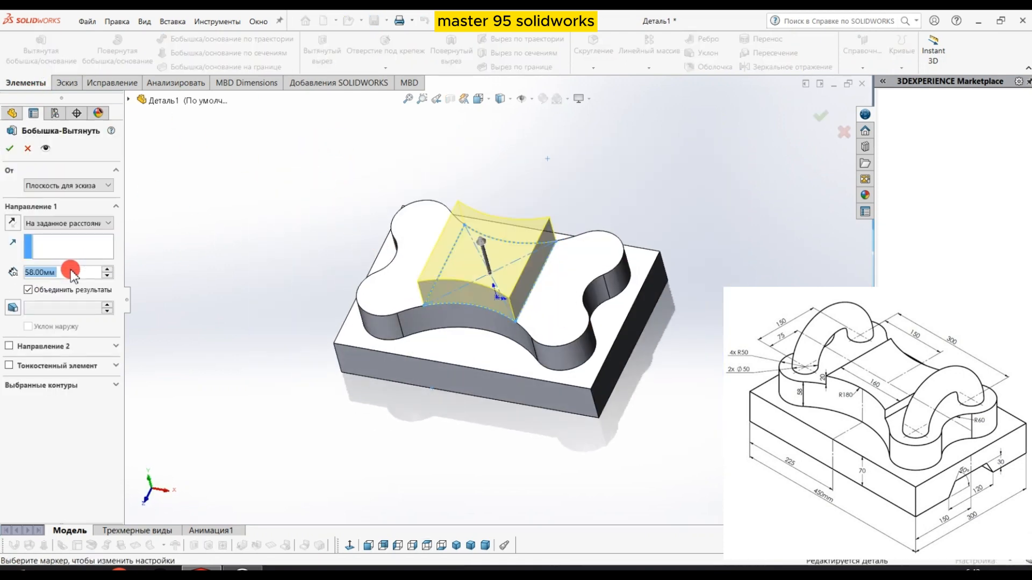
type("20")
key("Return")
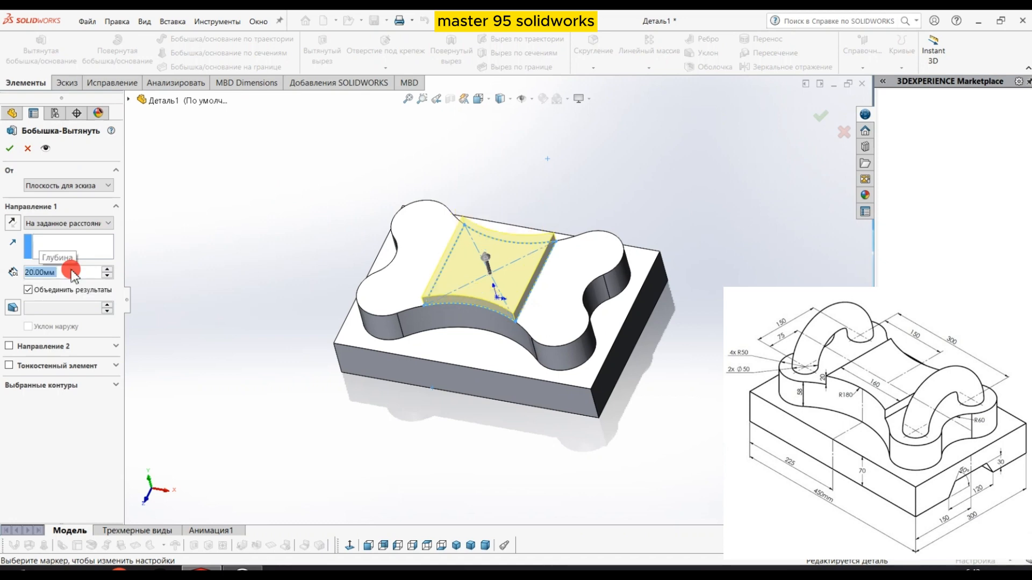
left_click(12, 146)
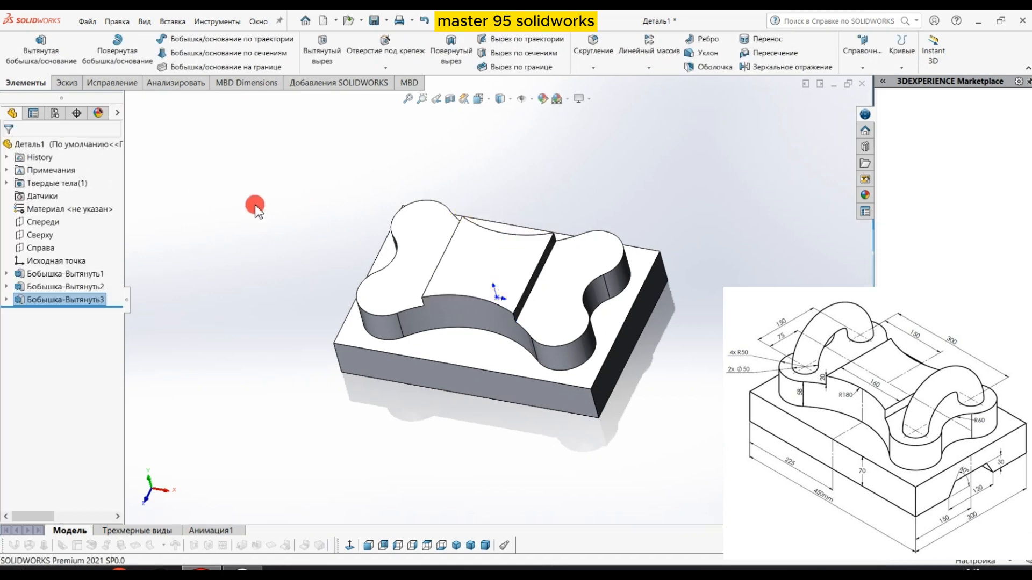
middle_click_drag(279, 202, 214, 150)
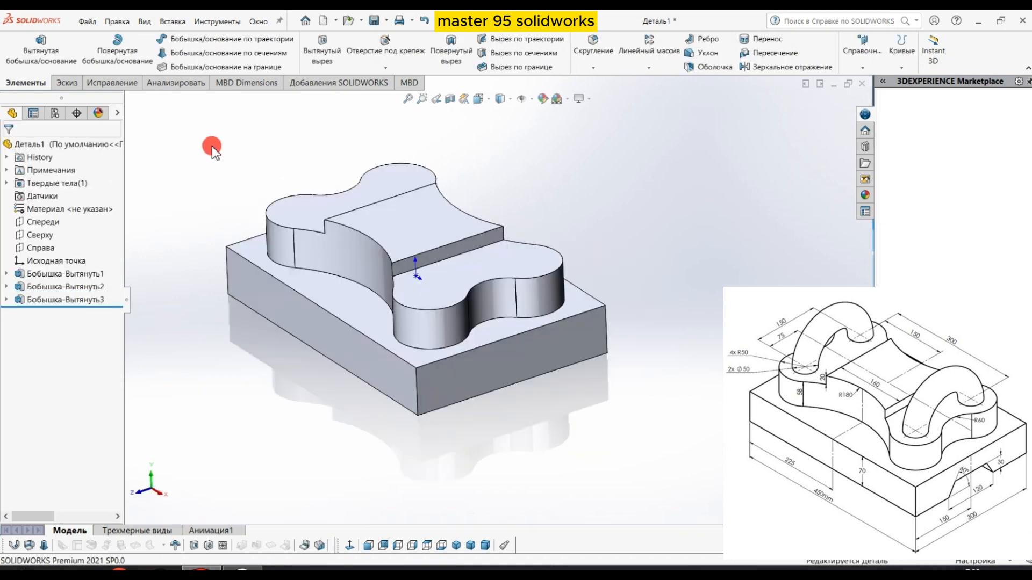
Create a reference plane parallel to the right plane (Справа) at an offset of 150 mm.
left_click(40, 247)
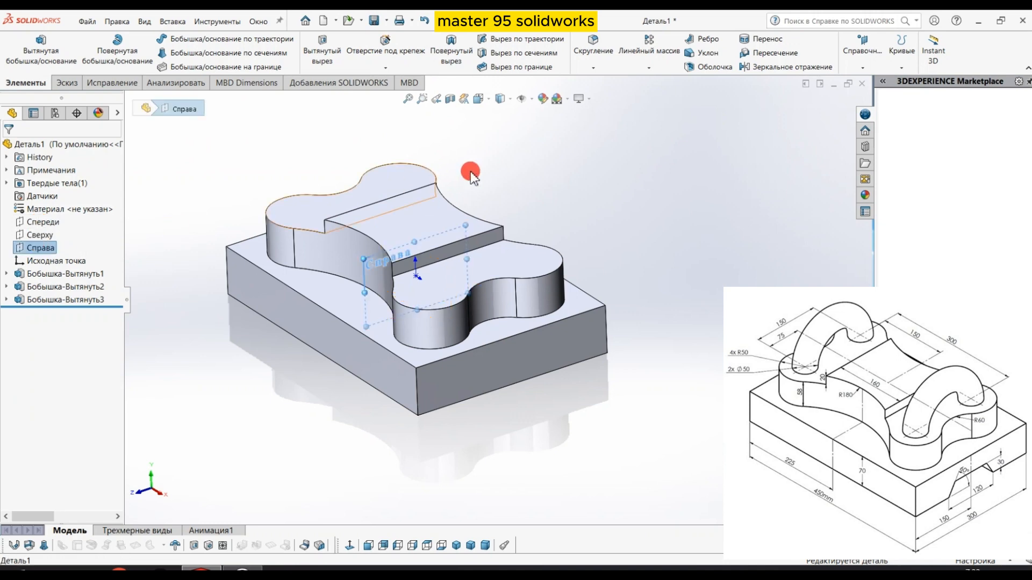
left_click(862, 68)
left_click(860, 85)
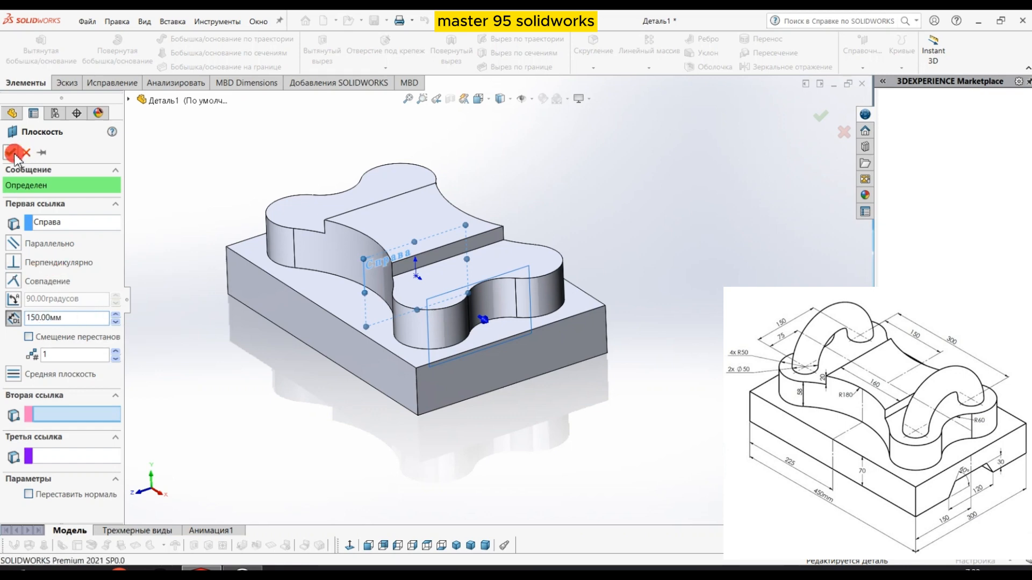
left_click(13, 153)
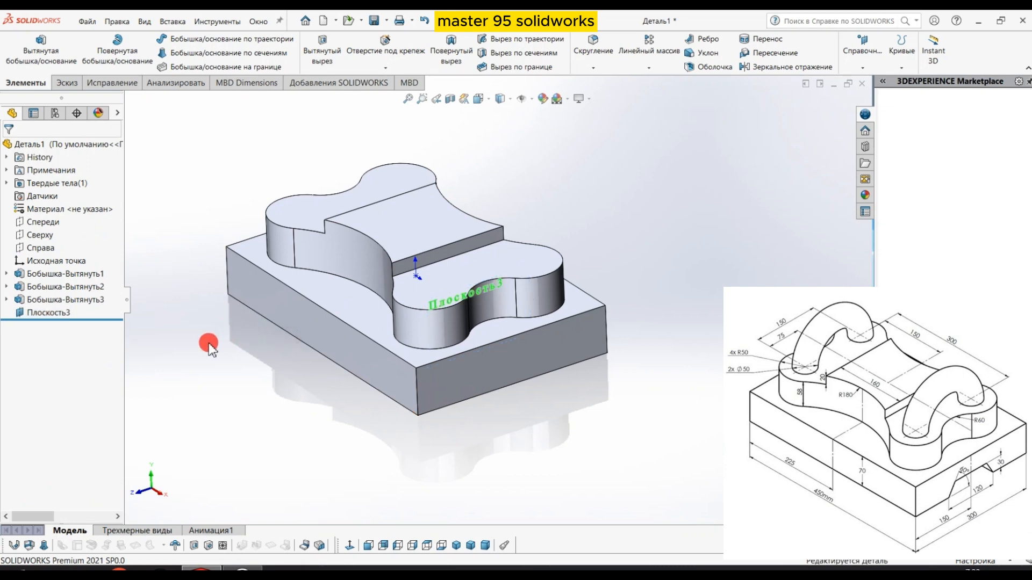
Start a sketch on the 150 mm offset plane and enlarge the plane's displayed border upward and beyond both sides of the lobed boss.
left_click(100, 317)
left_click(62, 293)
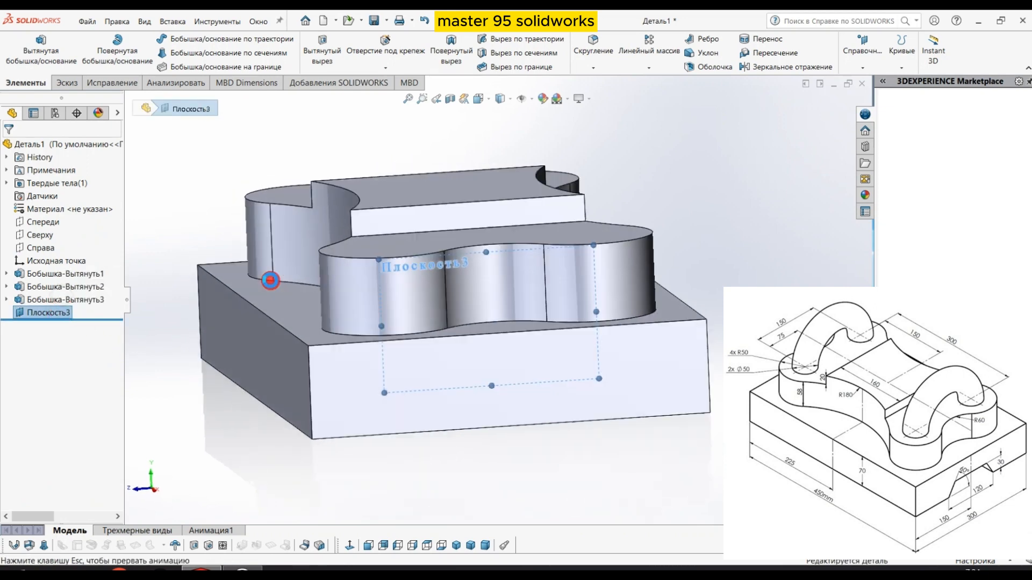
left_click_drag(497, 225, 497, 121)
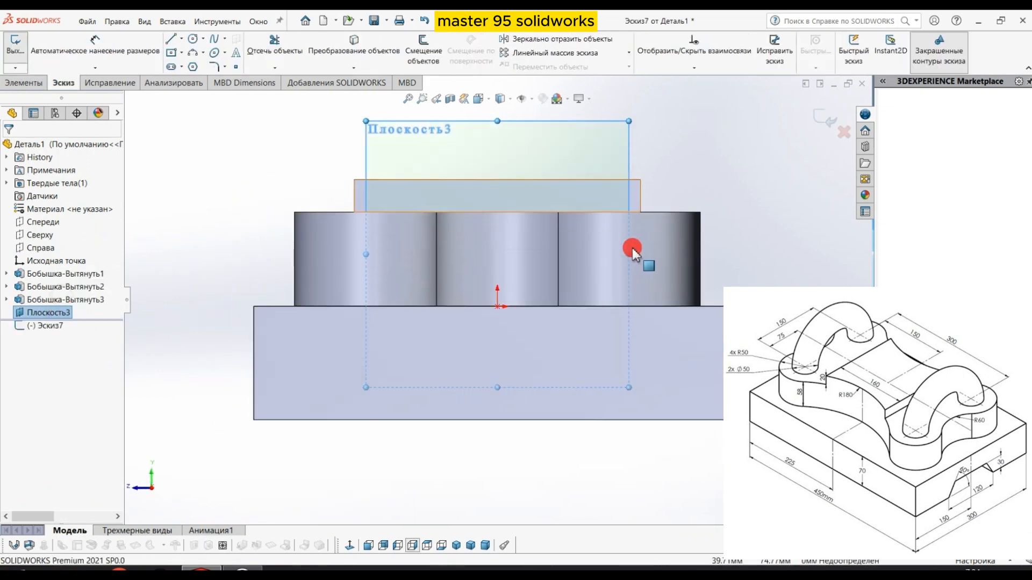
left_click_drag(630, 253, 743, 253)
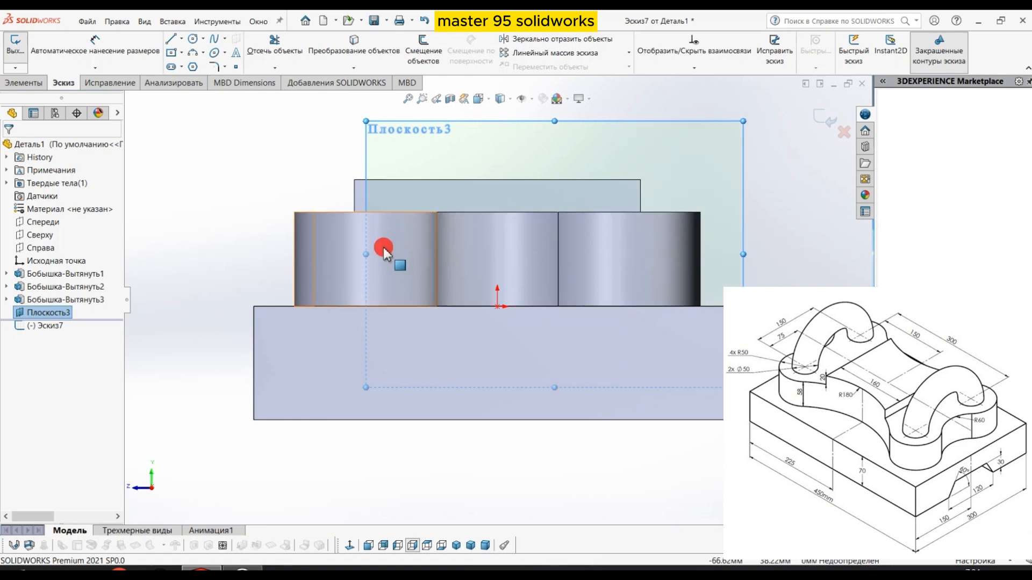
left_click_drag(366, 253, 262, 255)
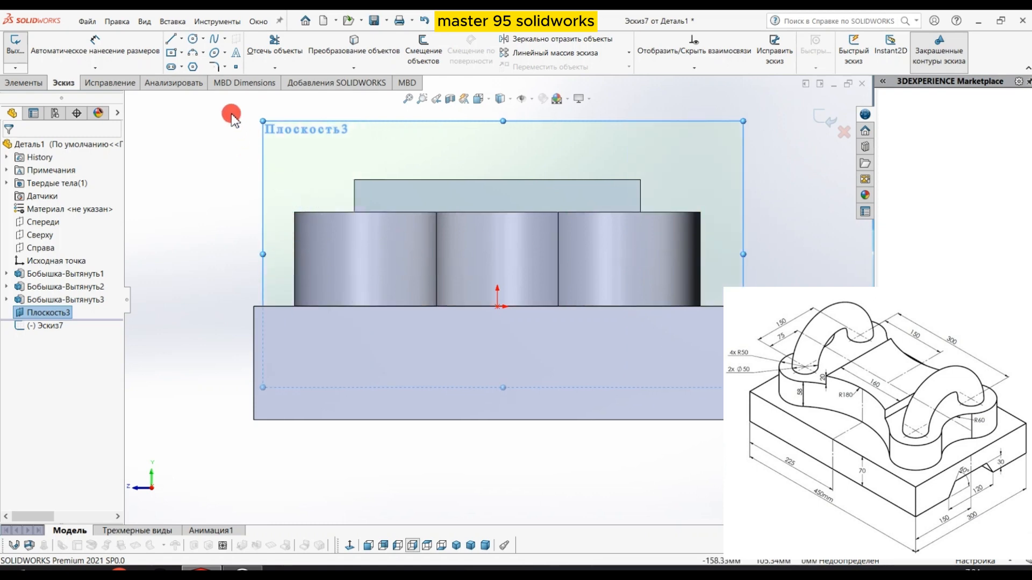
Draw a vertical centerline about 114 mm long from the origin up to the plane's upper edge.
left_click(182, 39)
left_click(200, 76)
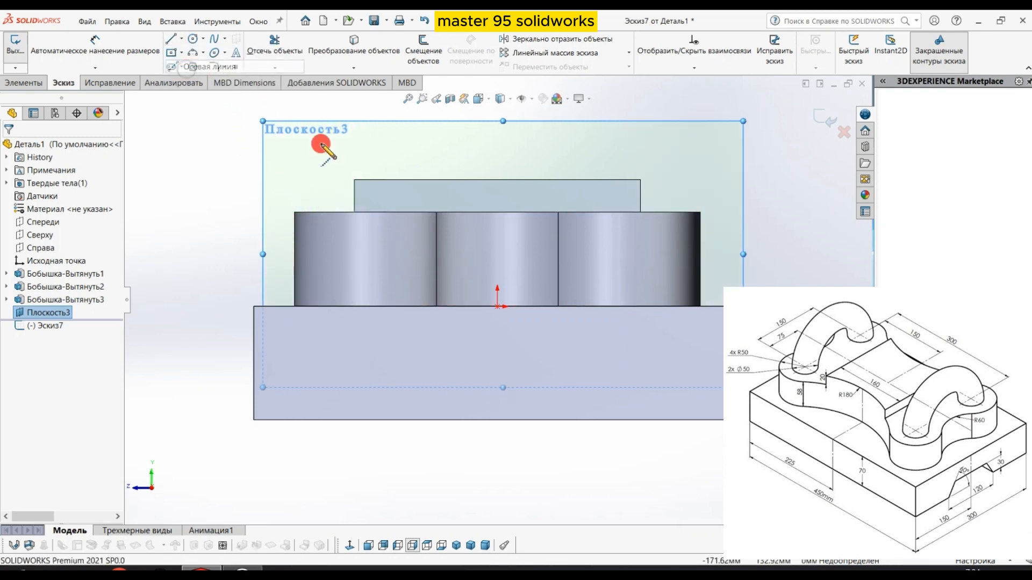
left_click(497, 306)
left_click_drag(497, 307, 499, 120)
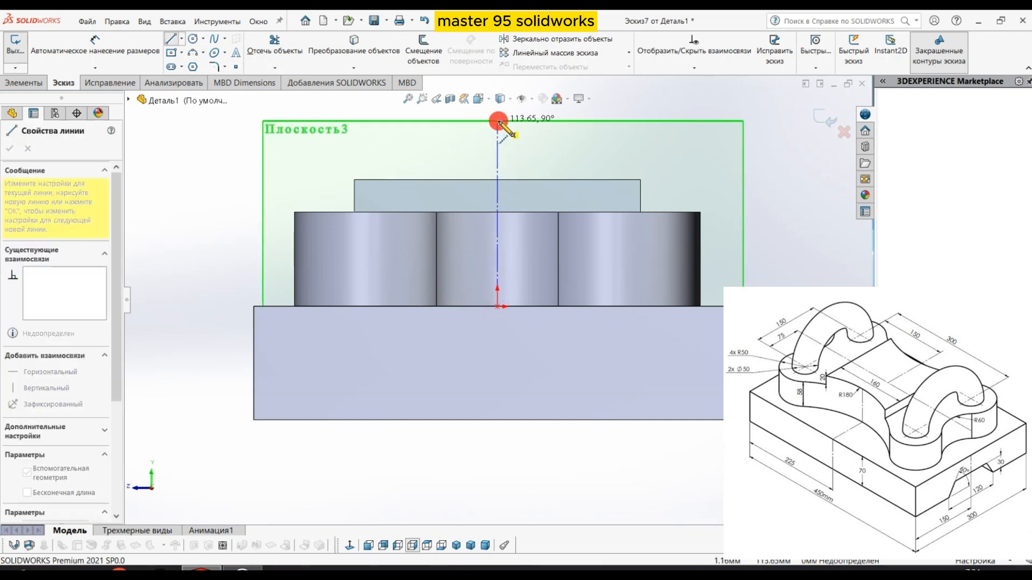
left_click(498, 121)
right_click(495, 108)
left_click(537, 129)
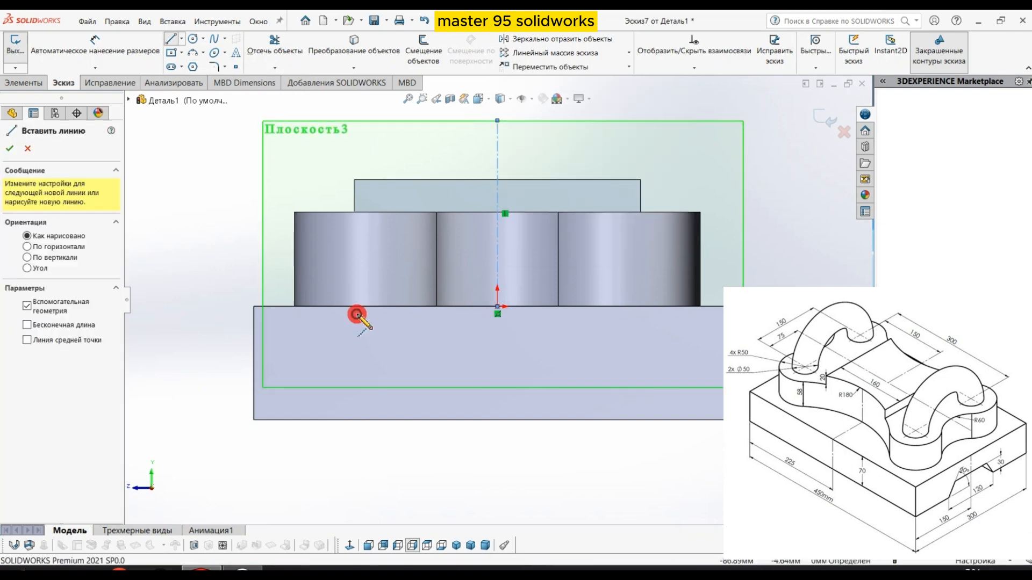
Draw a second vertical centerline through the left lobe, about 87 mm from the central one.
left_click(355, 312)
left_click(357, 146)
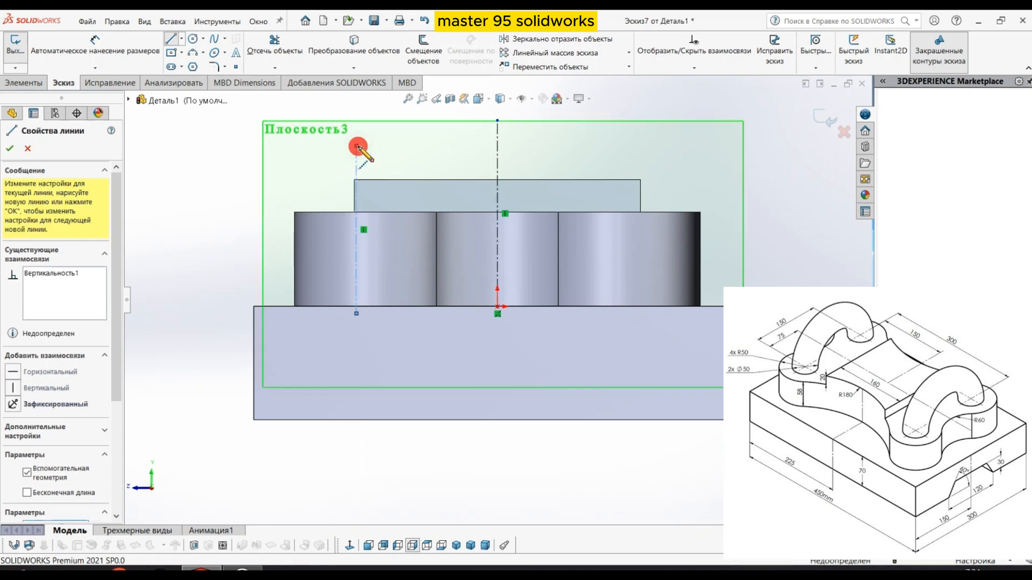
right_click(358, 146)
left_click(397, 169)
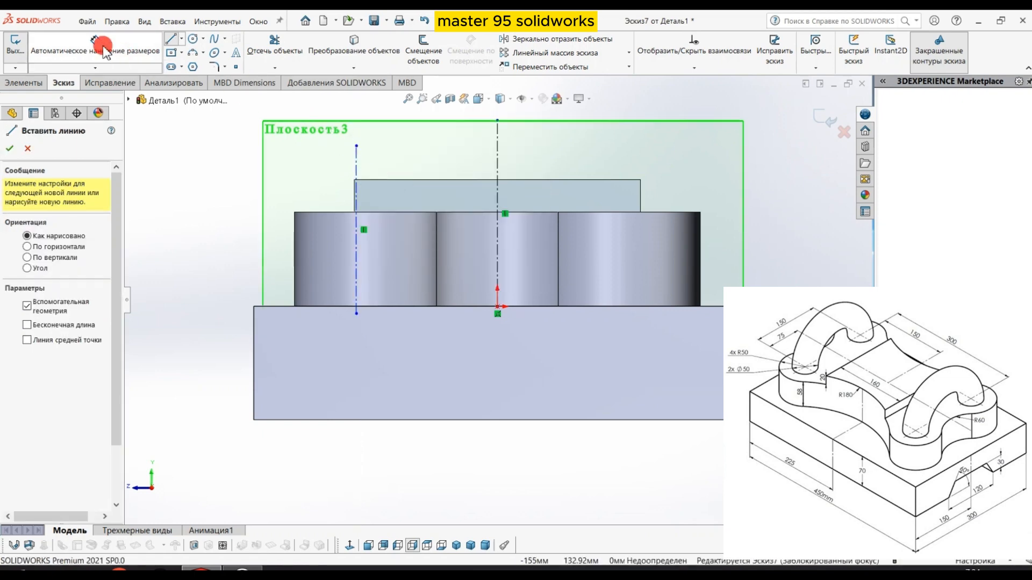
key("Escape")
Dimension the distance between the two vertical centerlines and set it to 75 mm.
left_click(497, 172)
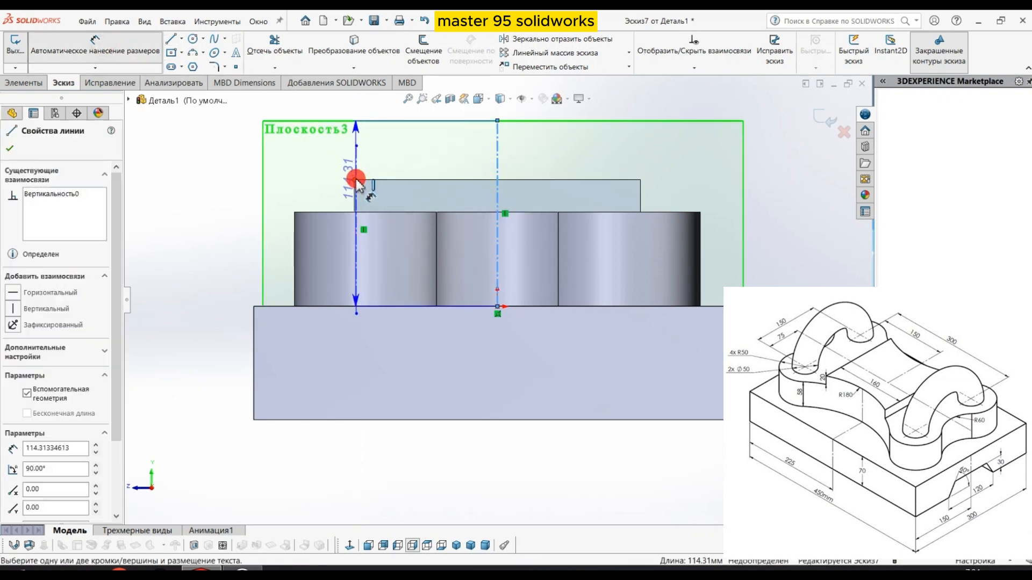
left_click(357, 185)
left_click(399, 394)
left_click(424, 464)
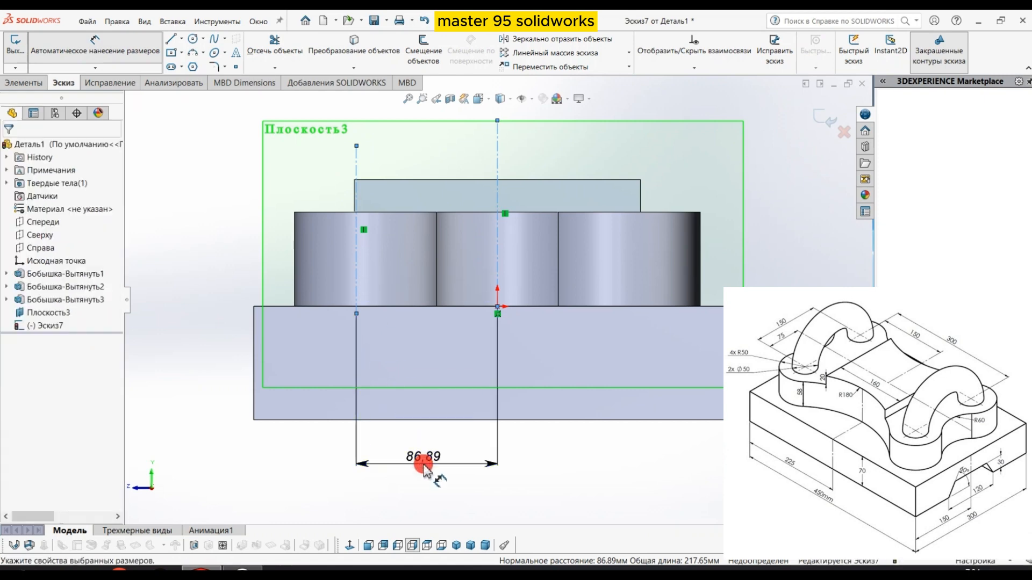
type("75")
key("Return")
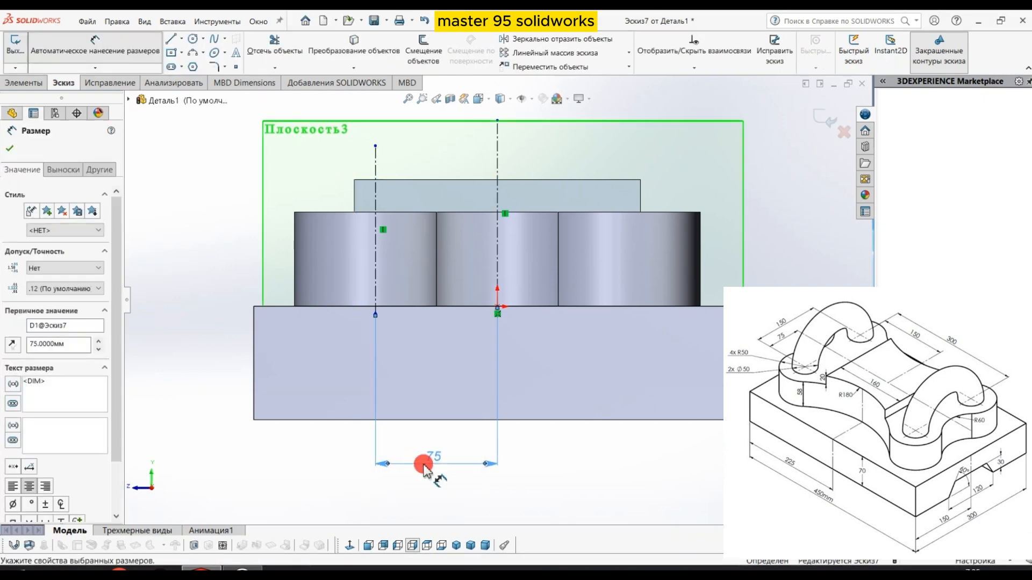
Mirror the left vertical centerline about the central one to place a copy in the right lobe.
left_click(506, 40)
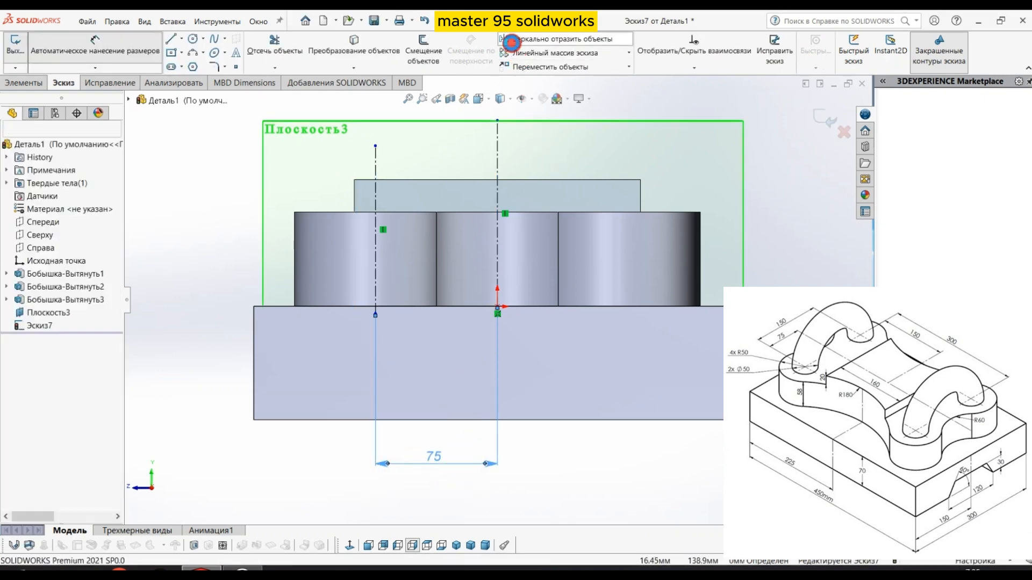
left_click(376, 272)
left_click(97, 370)
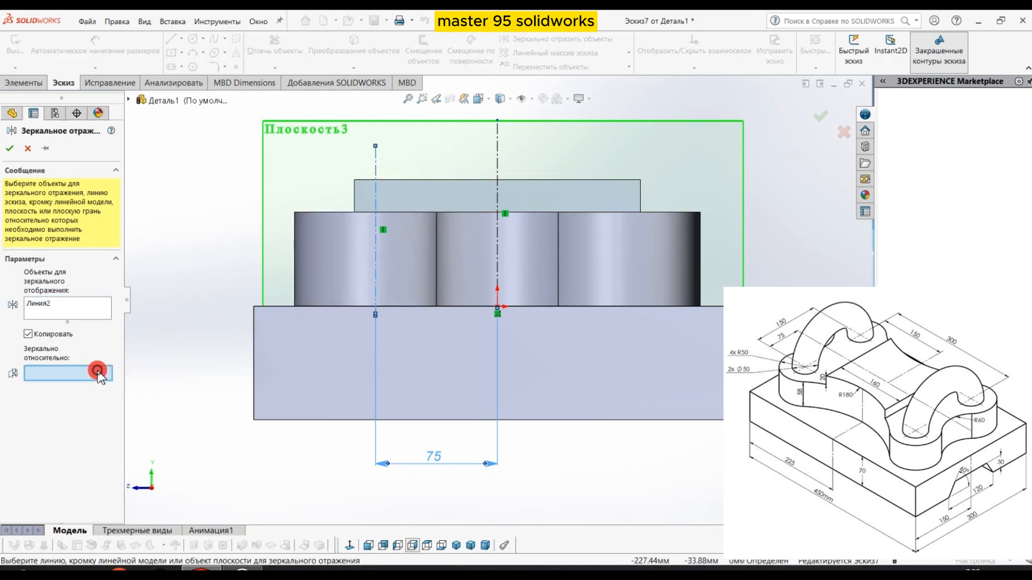
left_click(498, 143)
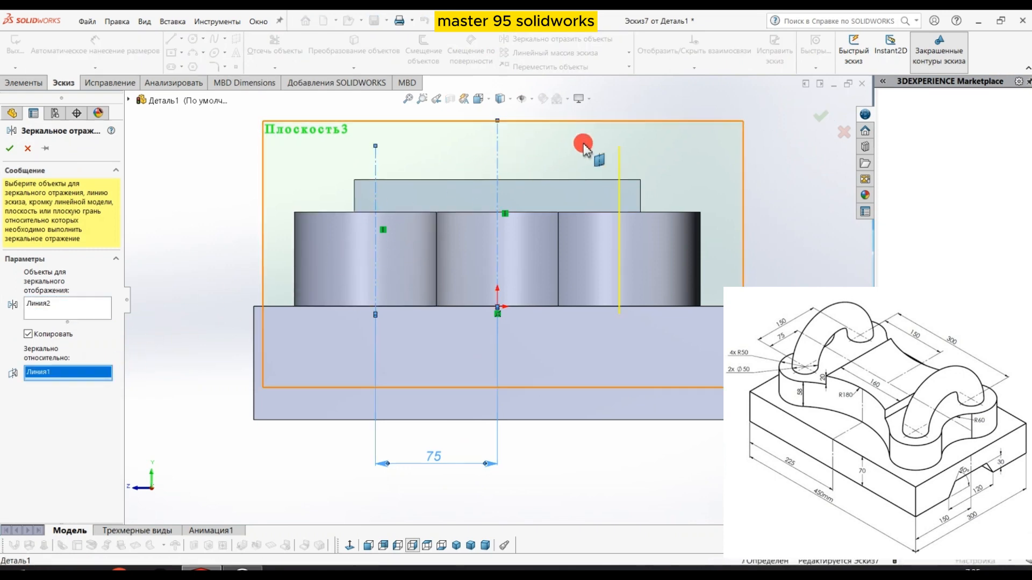
left_click(820, 116)
scroll(524, 180, "up", 1)
scroll(516, 182, "down", 1)
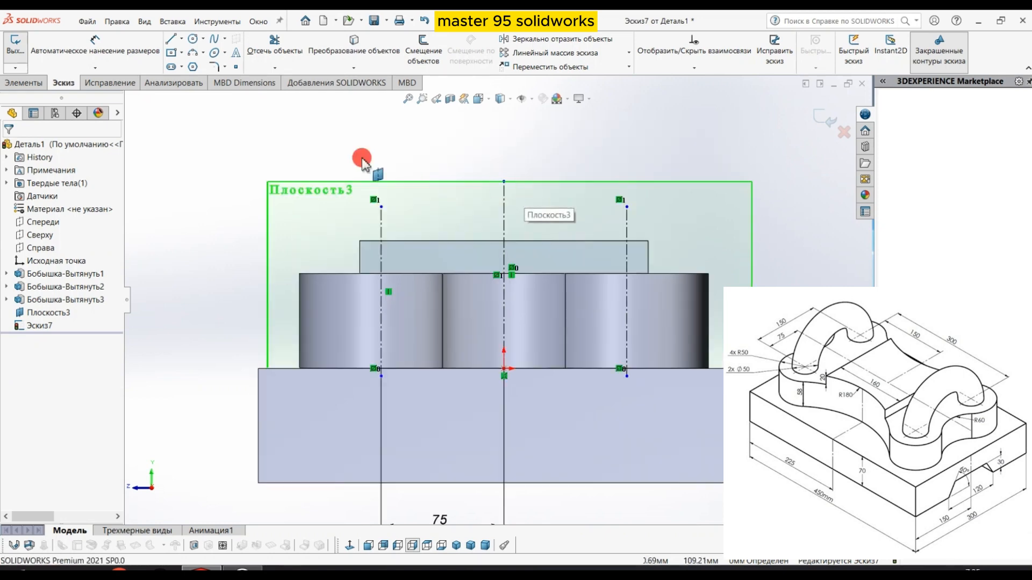
Draw a circle of radius 75 mm centred where the central axis meets the boss's top edge, tangent to the right centerline.
left_click(193, 39)
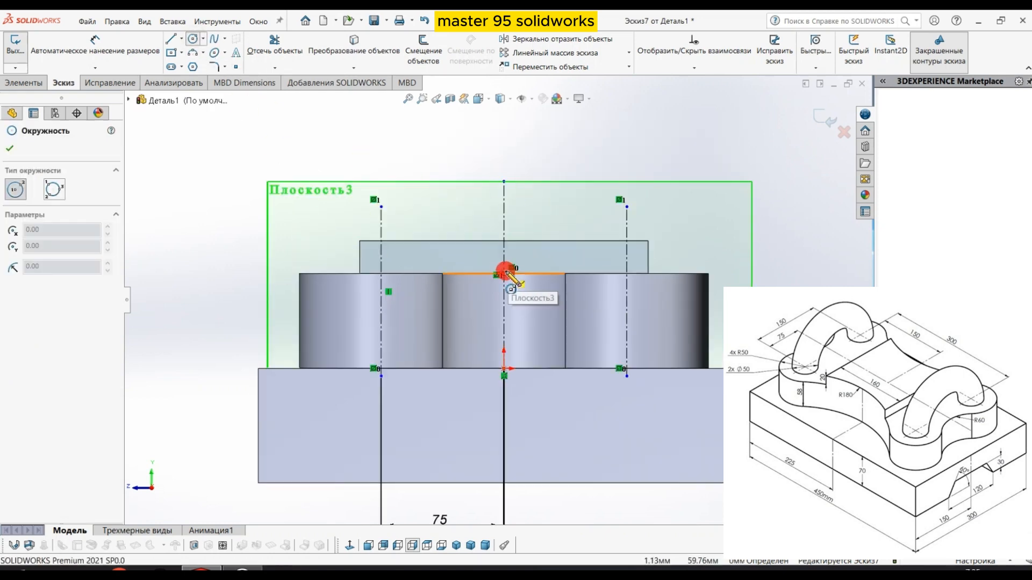
left_click(506, 275)
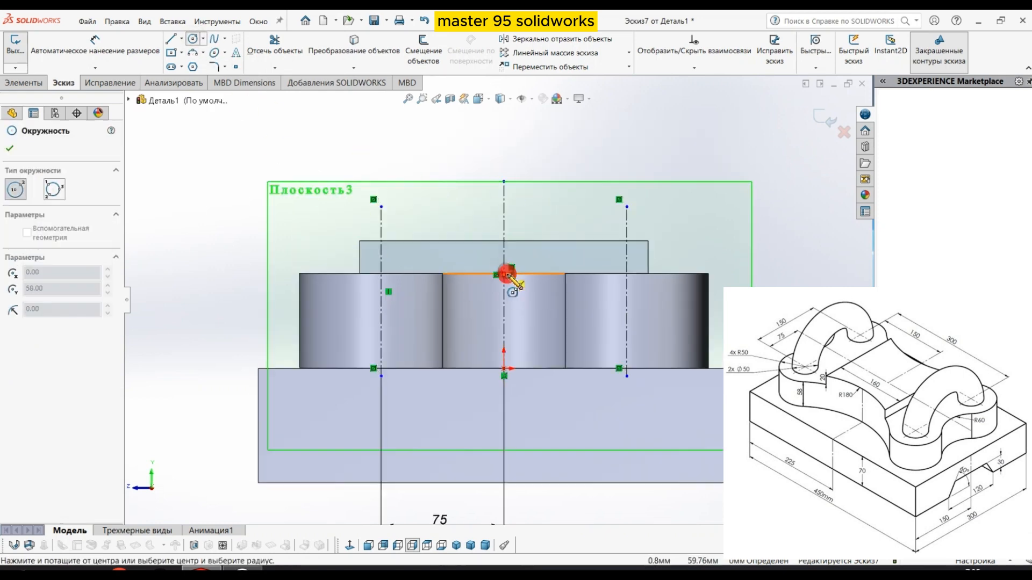
left_click(627, 311)
right_click(628, 311)
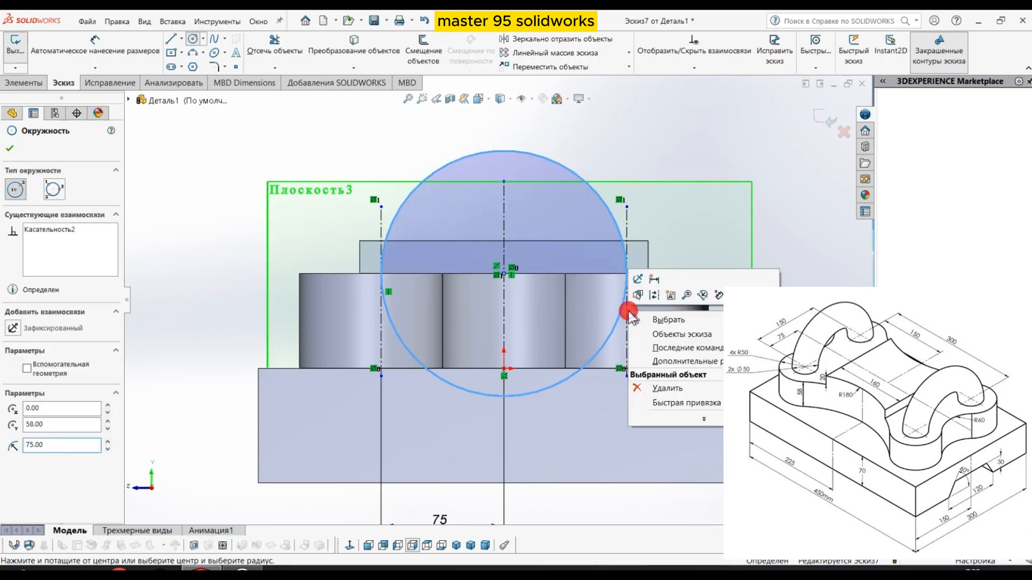
left_click(631, 320)
Trim the circle's lower half to leave a semicircular arc above the boss, and finish the sketch.
left_click(275, 46)
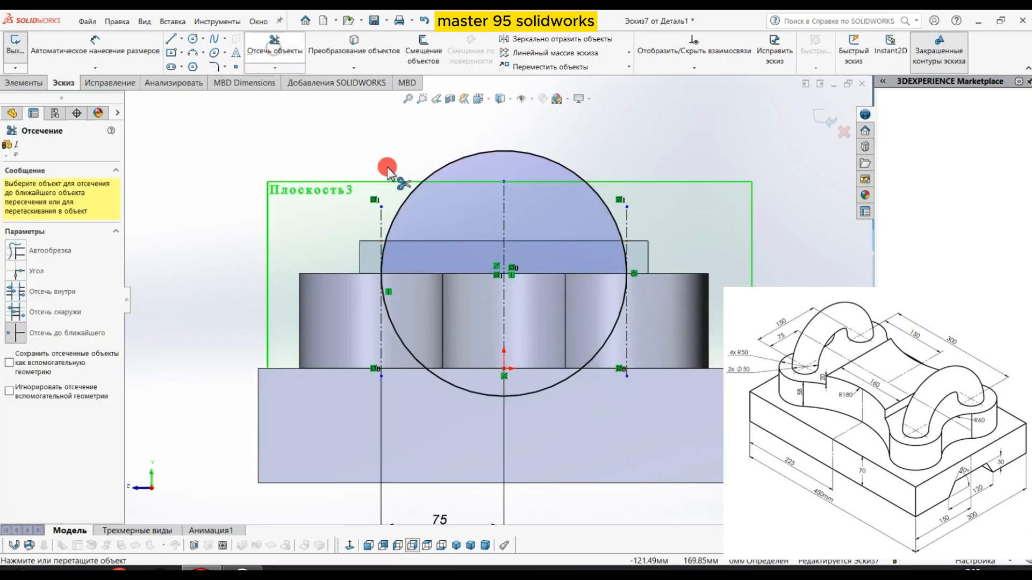
left_click(558, 384)
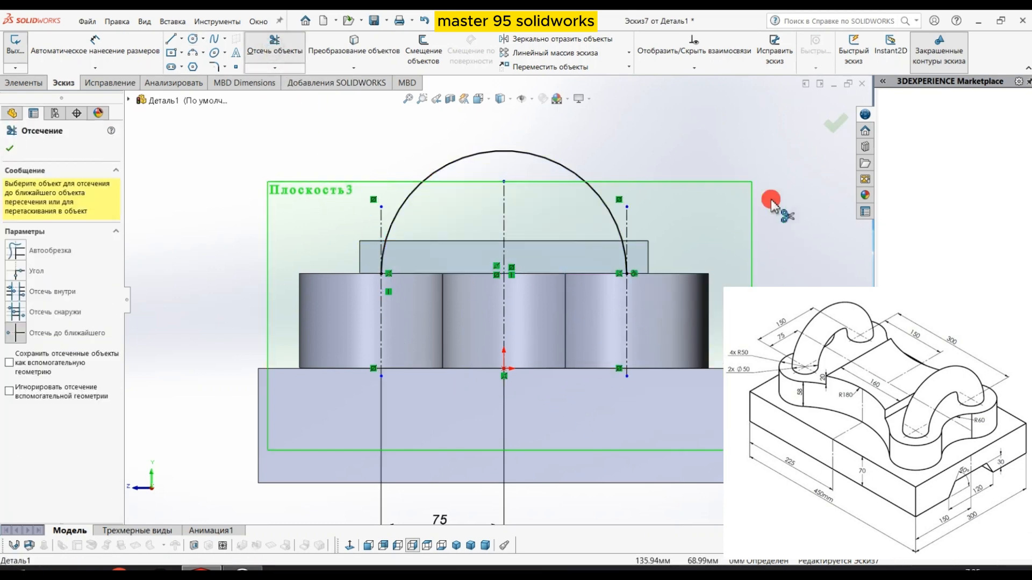
left_click(836, 123)
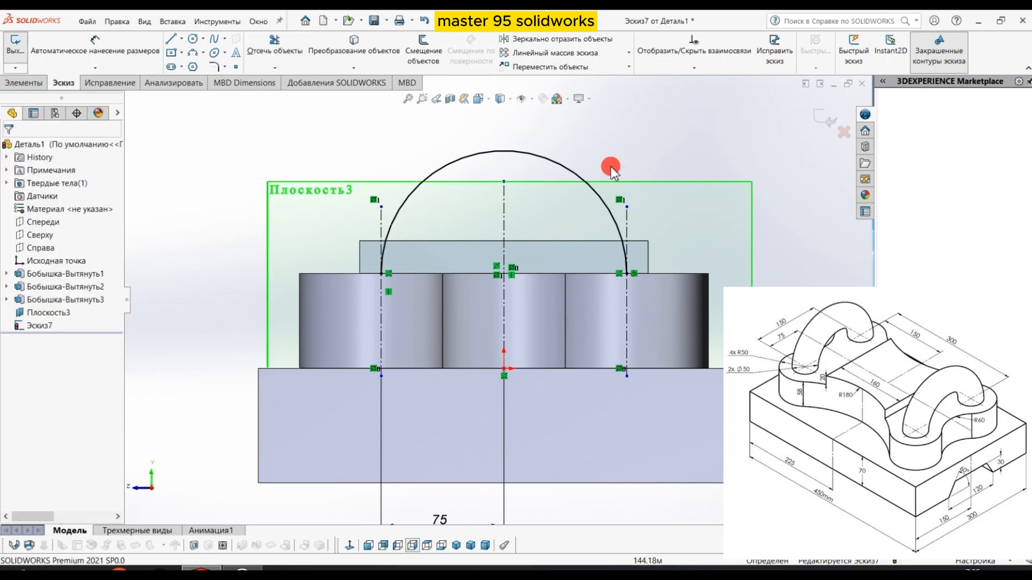
left_click(16, 43)
Hide the 150 mm offset plane, keeping the arc sketch displayed.
middle_click_drag(304, 232, 310, 281)
scroll(618, 314, "down", 3)
left_click(64, 311)
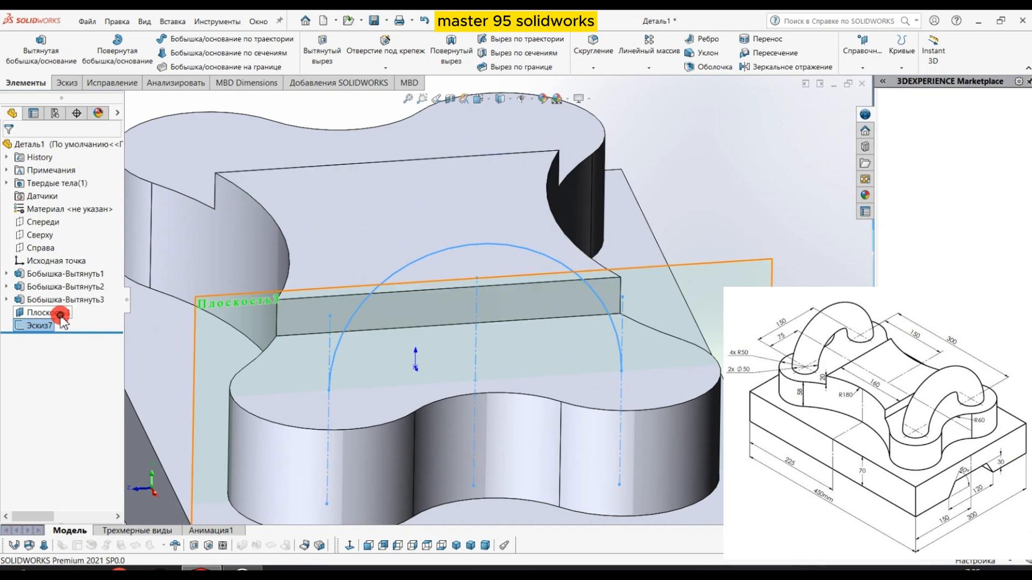
left_click(84, 294)
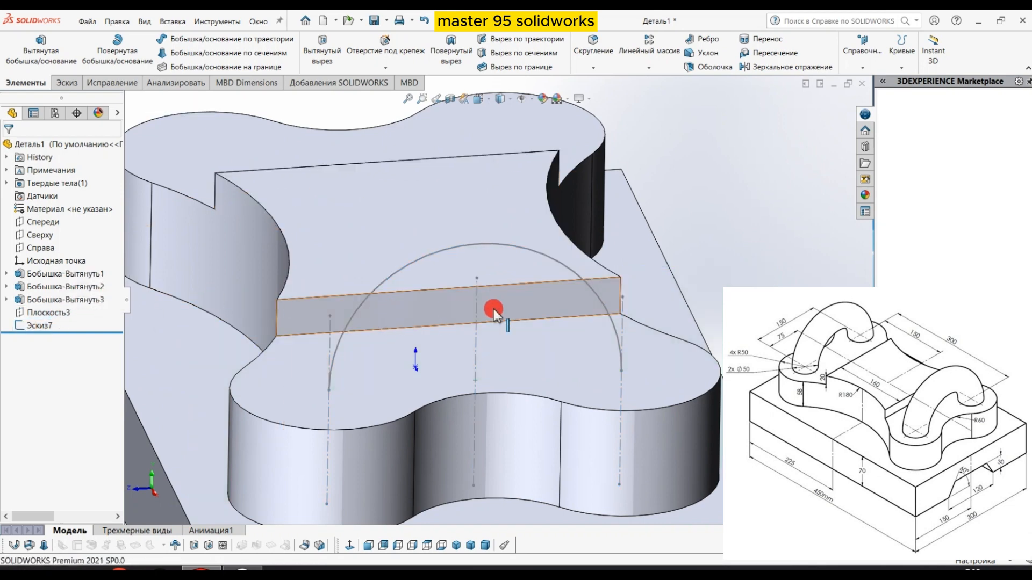
Create a reference plane perpendicular to the semicircular arc and passing through its right endpoint.
left_click(863, 68)
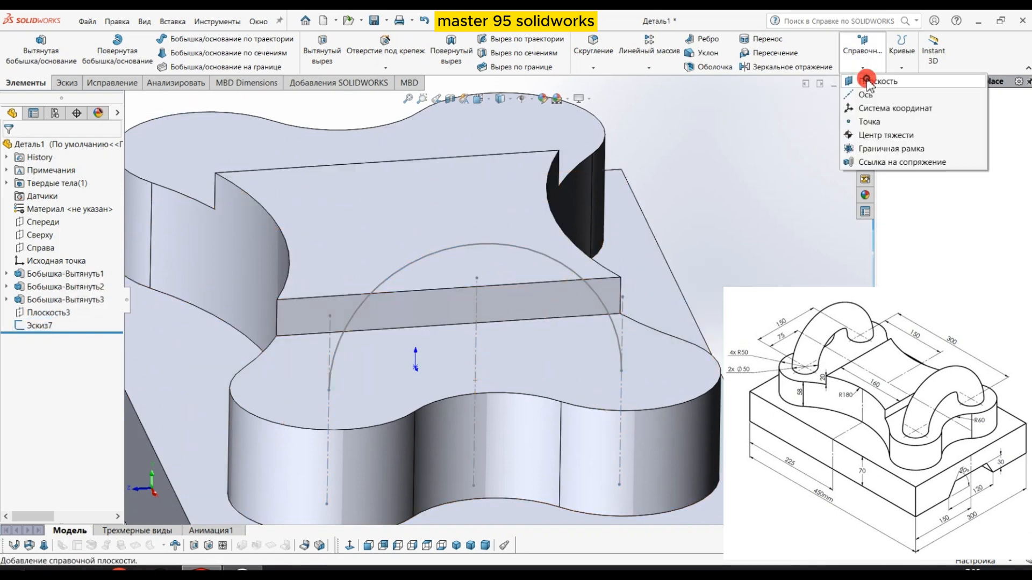
left_click(871, 73)
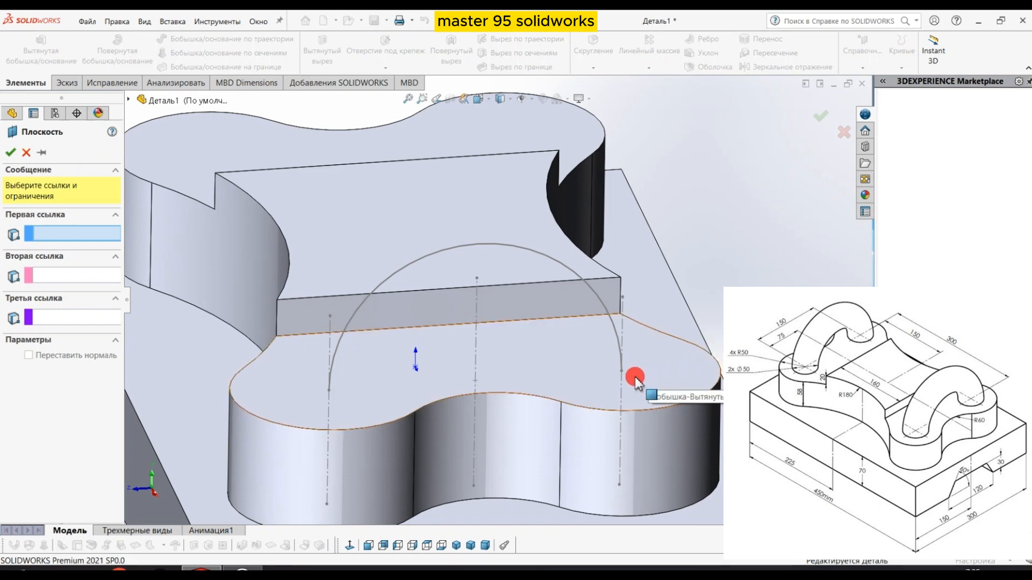
left_click(614, 330)
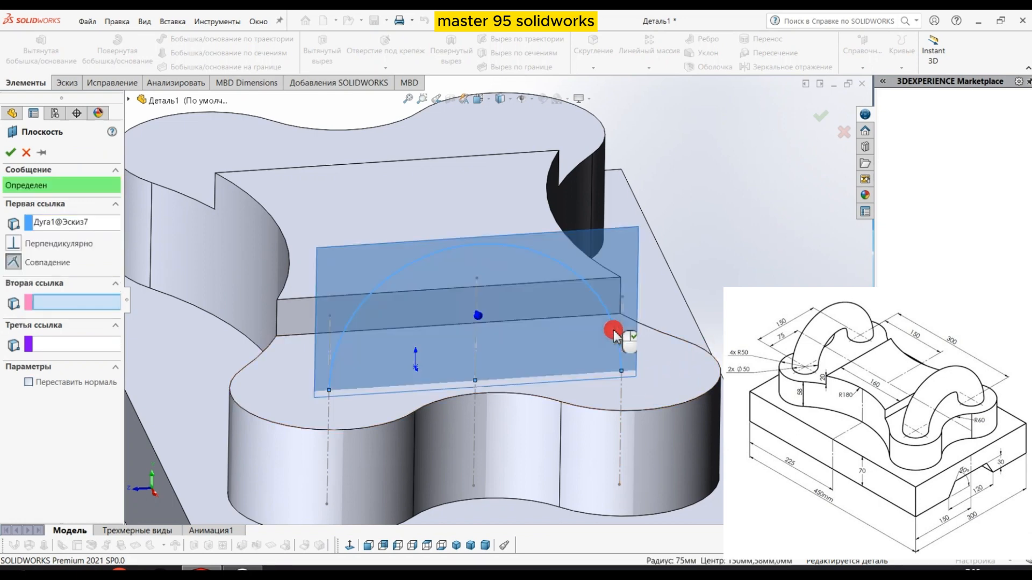
left_click(623, 372)
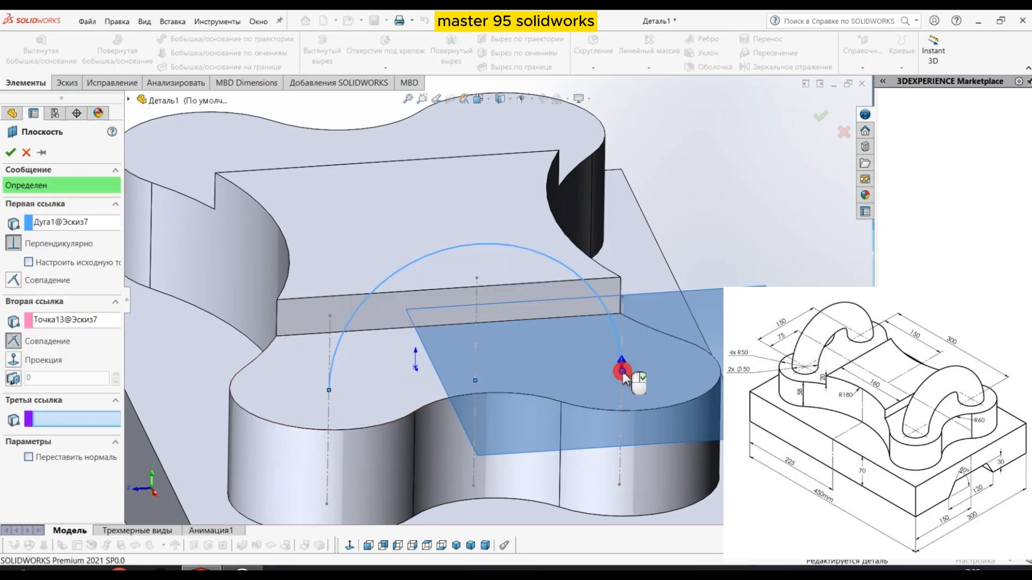
right_click(622, 372)
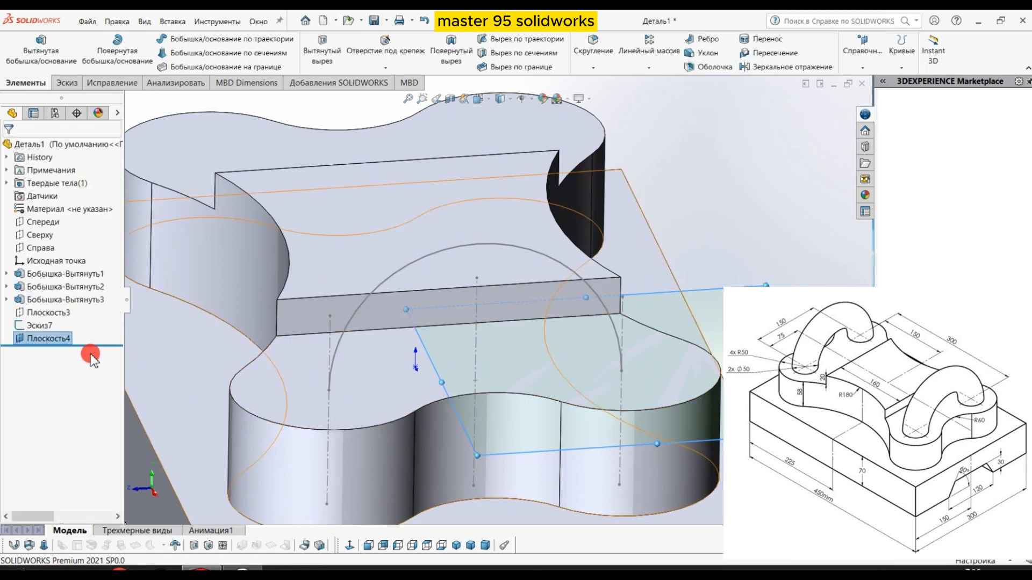
Start a sketch on the plane at the arc's endpoint and draw a circle about 34.6 mm in diameter centred on that endpoint.
left_click(54, 339)
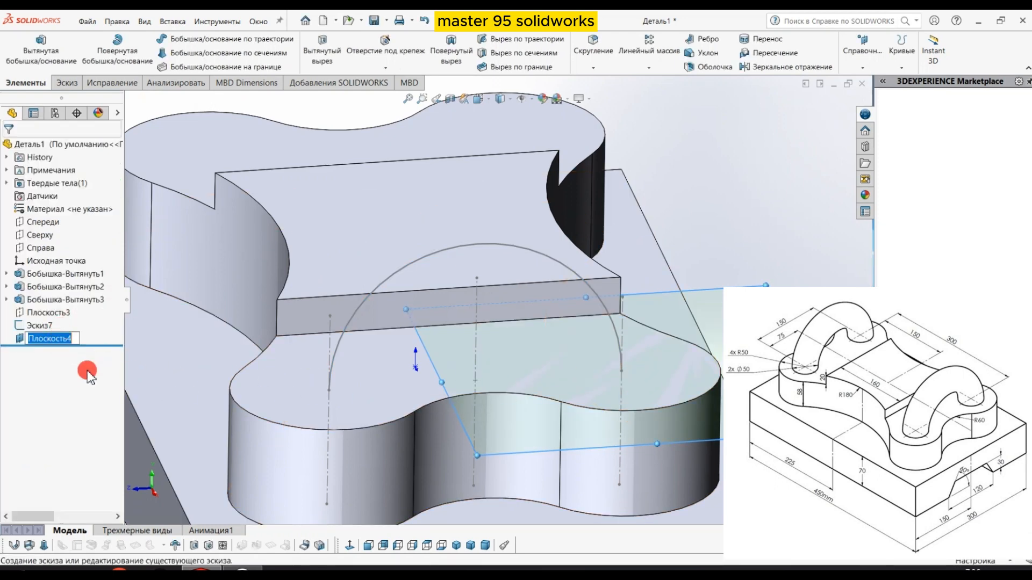
left_click(69, 343)
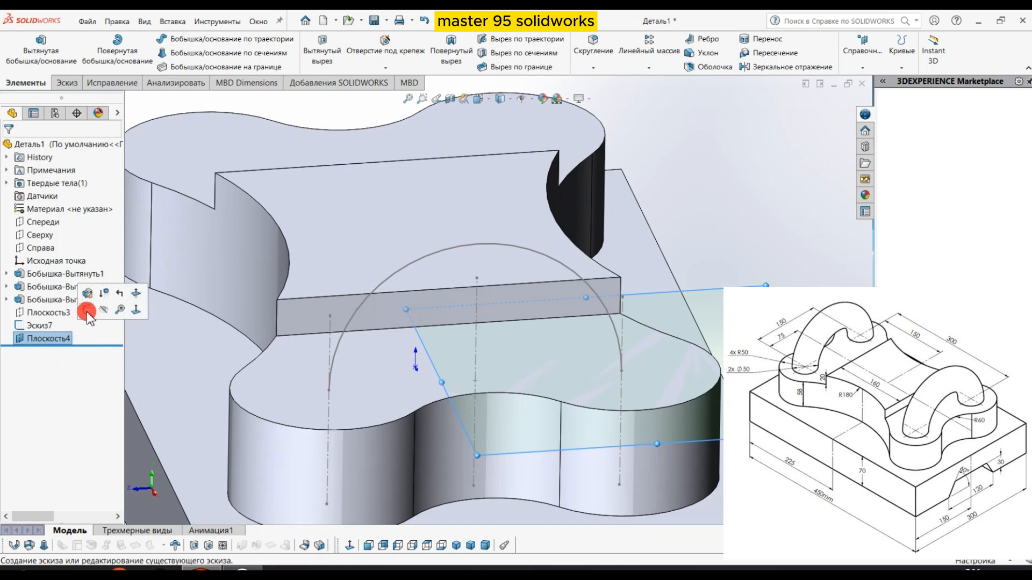
left_click(86, 312)
scroll(643, 211, "down", 4)
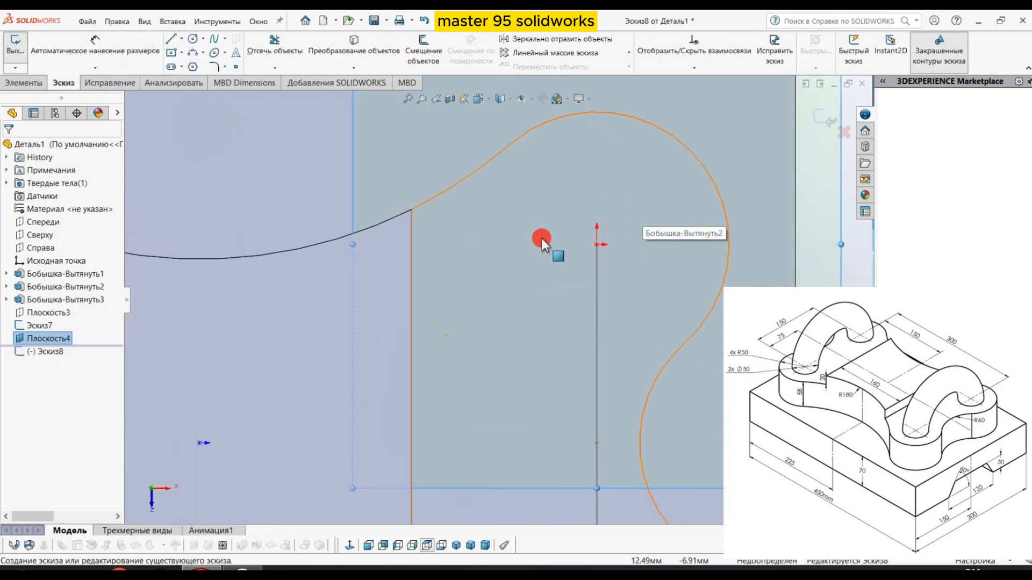
left_click(191, 39)
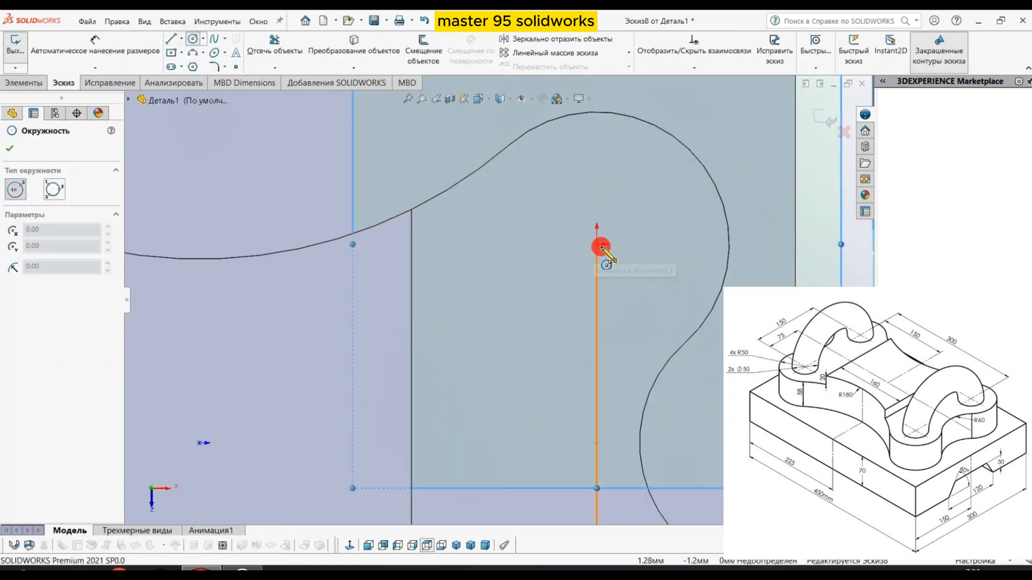
left_click(598, 245)
left_click(637, 265)
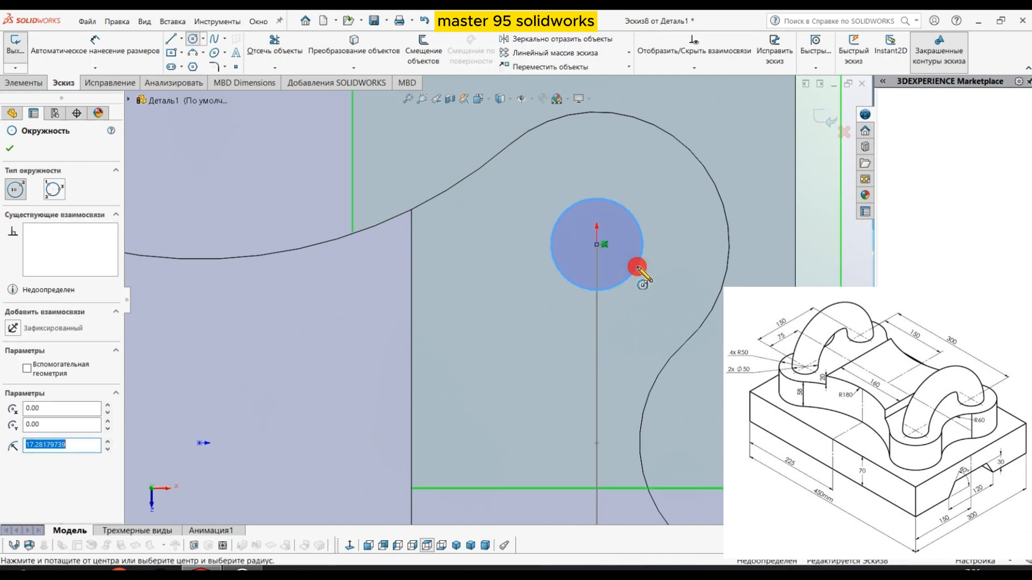
right_click(638, 266)
left_click(664, 274)
Set the profile circle's diameter to 50 mm and finish the sketch.
left_click(143, 52)
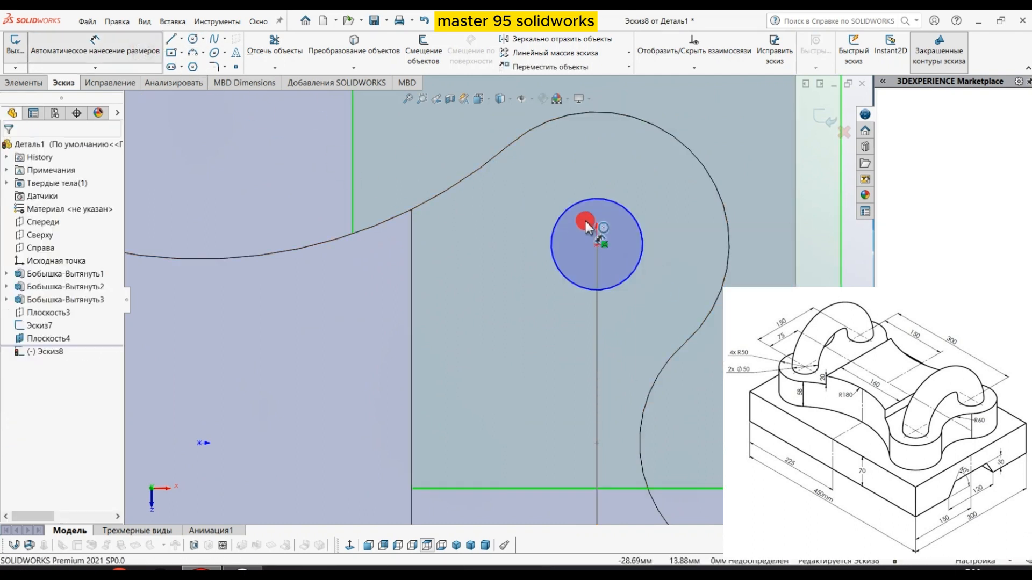
left_click(615, 206)
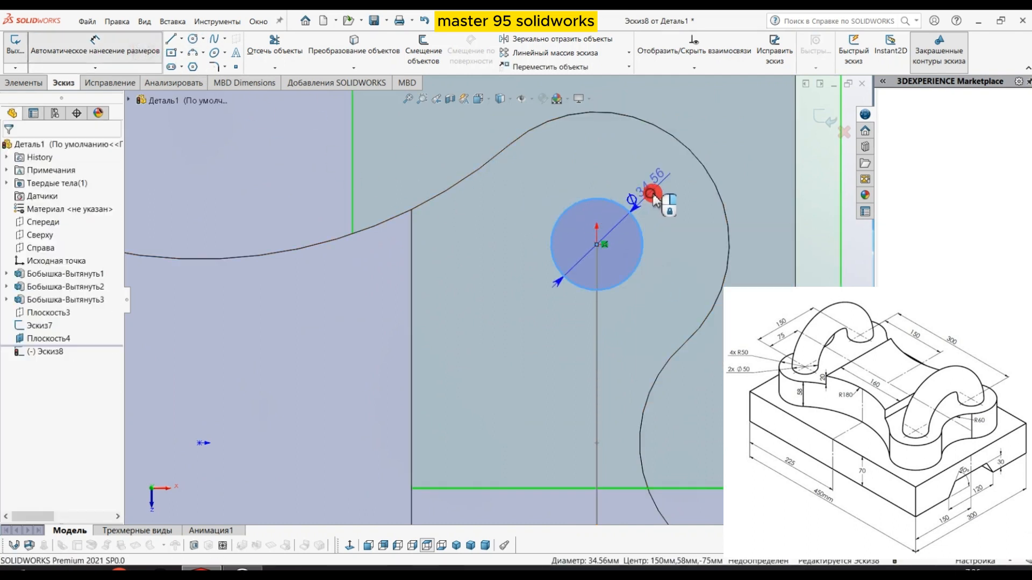
left_click(655, 192)
type("50")
key("Return")
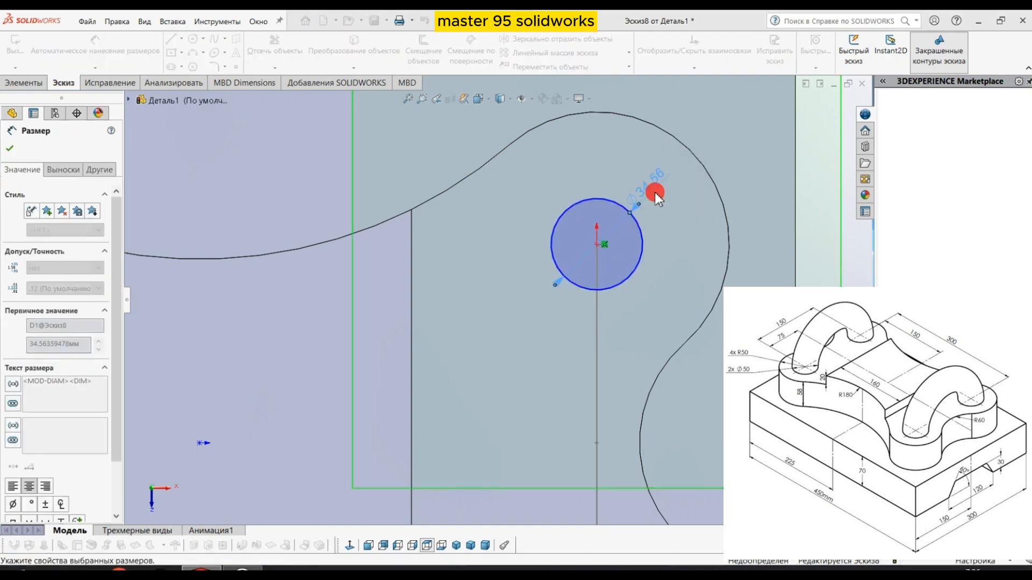
left_click(7, 149)
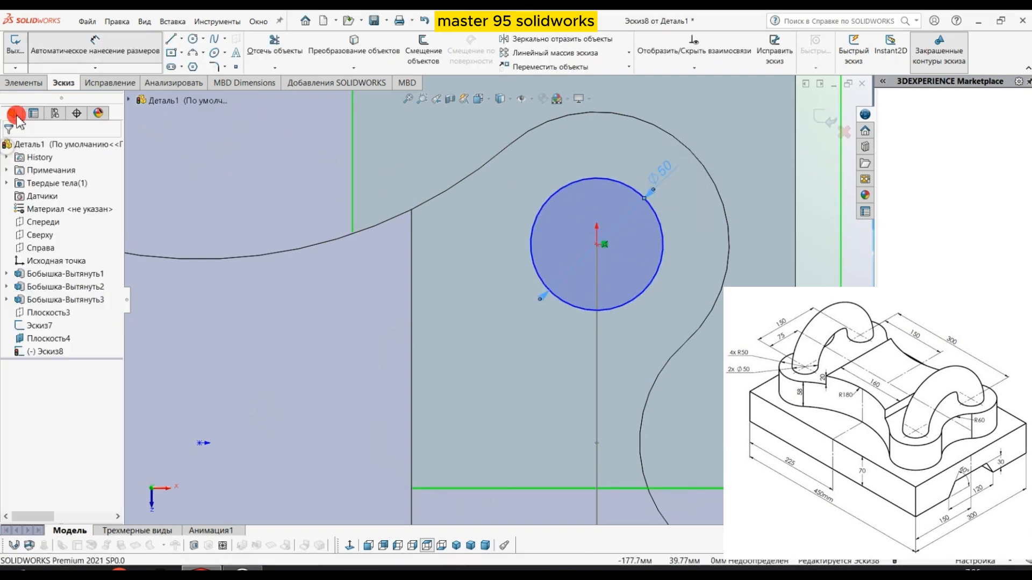
left_click(15, 45)
Hide the reference plane at the arc's endpoint, keeping the circle and arc sketches displayed.
scroll(282, 163, "up", 5)
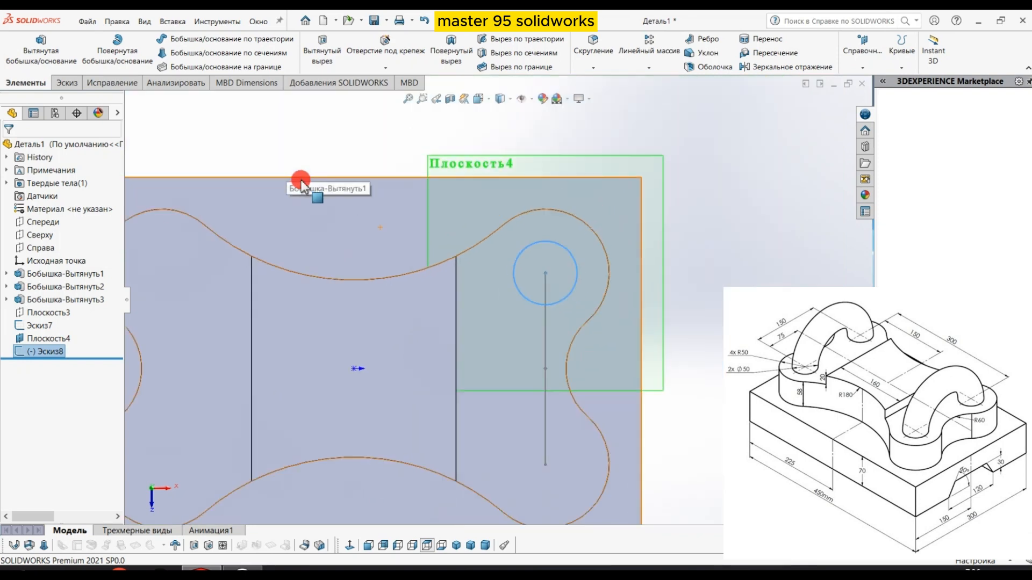
mouse_move(316, 230)
middle_mouse_down()
mouse_move(287, 231)
mouse_move(285, 138)
mouse_move(340, 270)
mouse_move(386, 242)
mouse_move(290, 224)
mouse_move(293, 316)
middle_mouse_up()
scroll(341, 270, "up", 3)
left_click(49, 339)
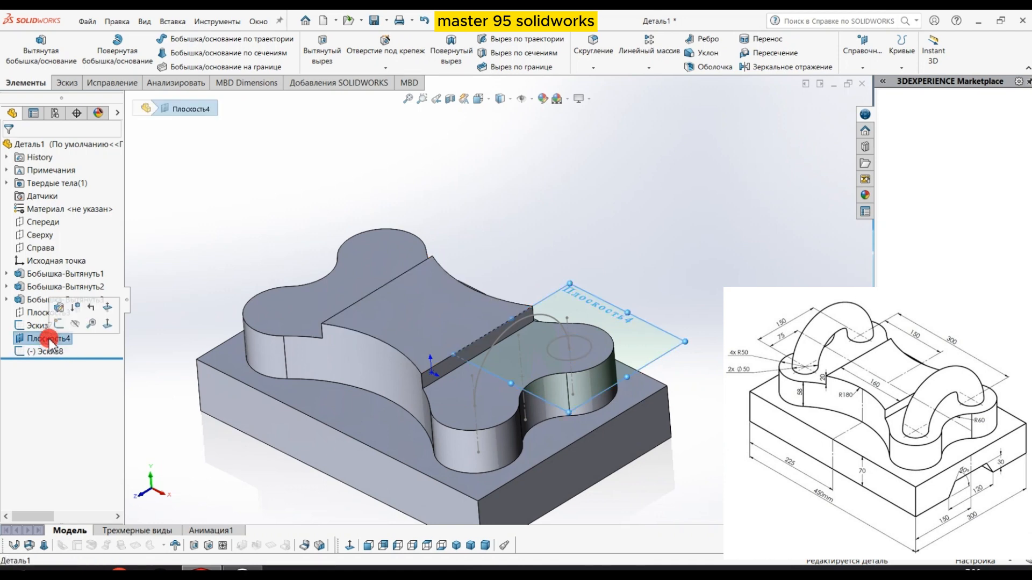
left_click(73, 326)
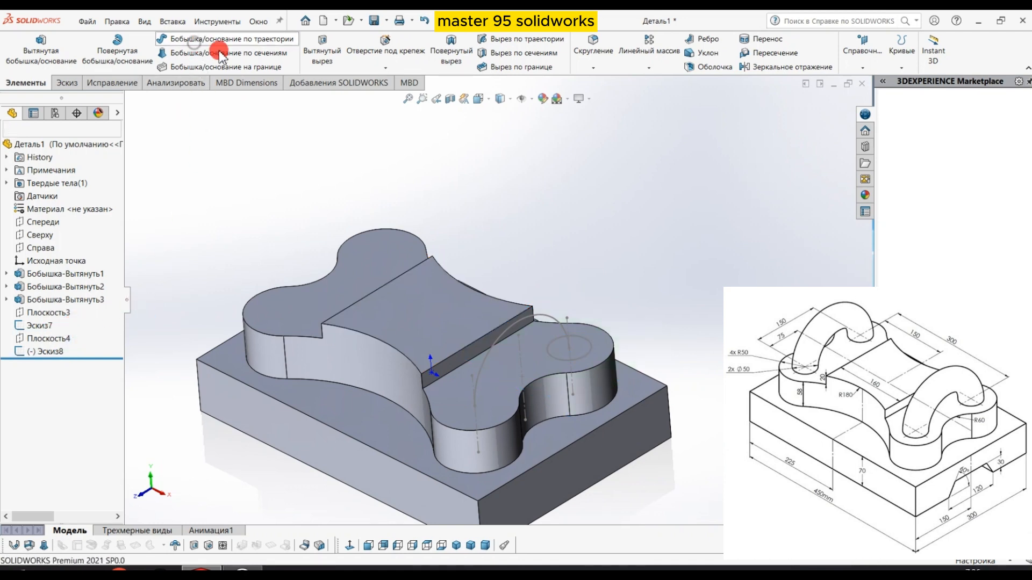
Create a swept boss using the 50 mm circle as the profile and the semicircular arc as the path.
left_click(194, 43)
scroll(535, 376, "down", 3)
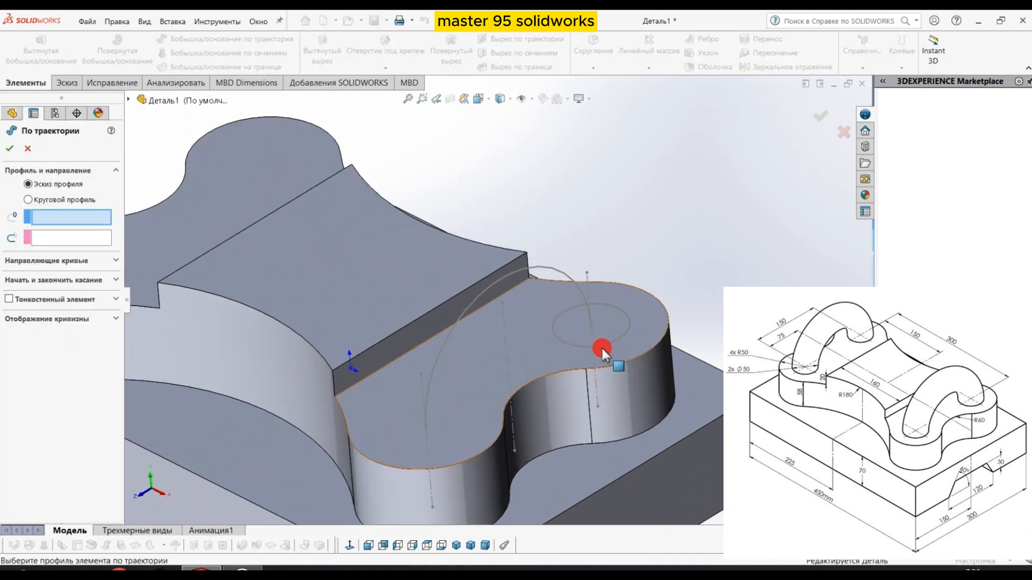
left_click(602, 343)
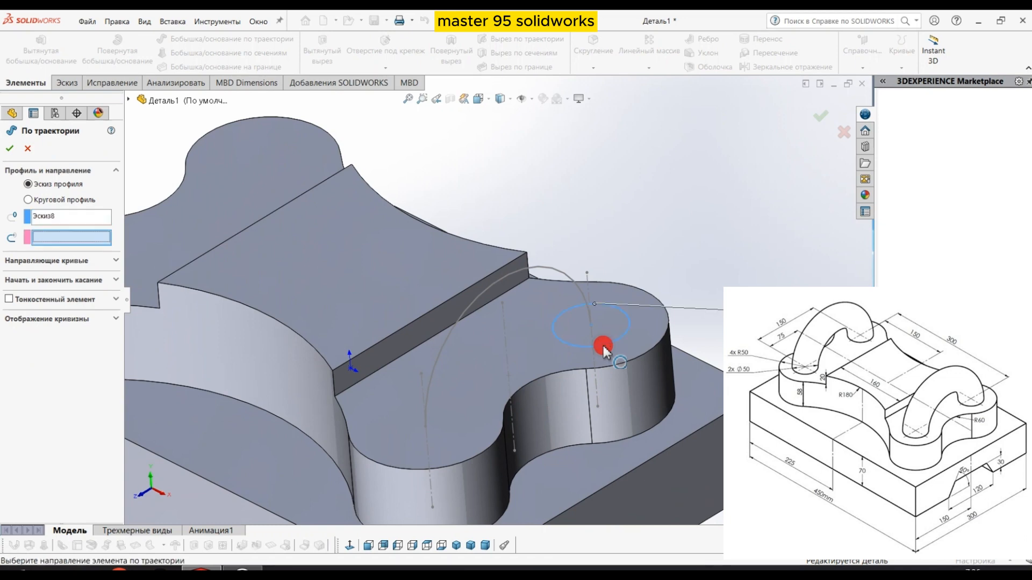
left_click(521, 267)
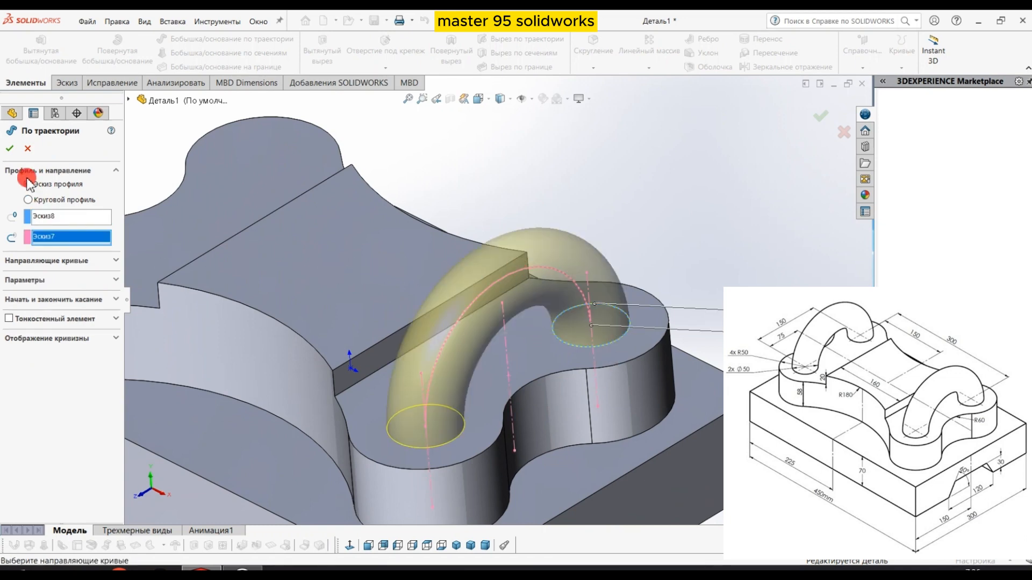
left_click(9, 150)
Mirror the swept handle about the Right plane (Справа) onto the opposite end of the boss.
scroll(403, 250, "up", 5)
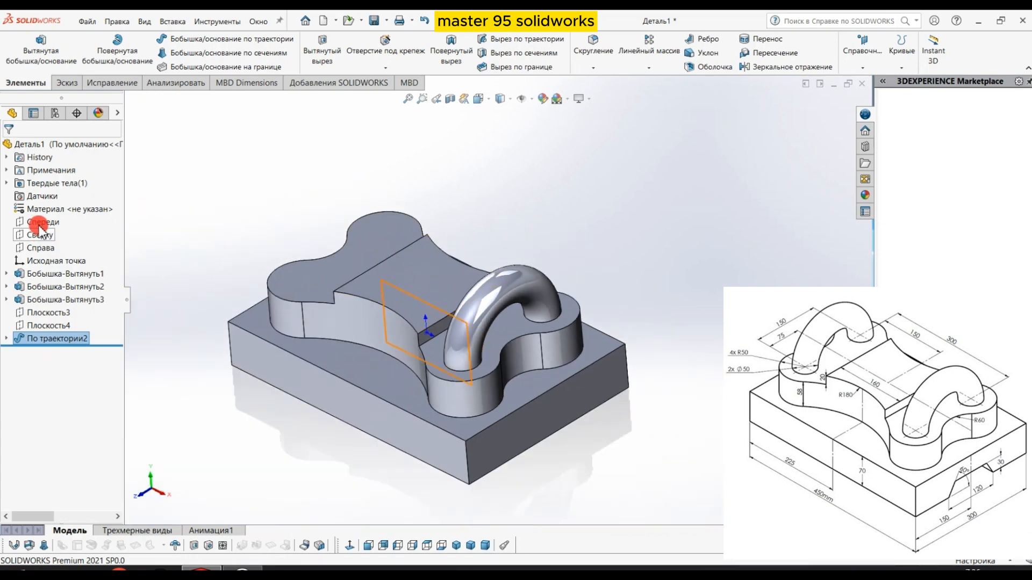
left_click(35, 248)
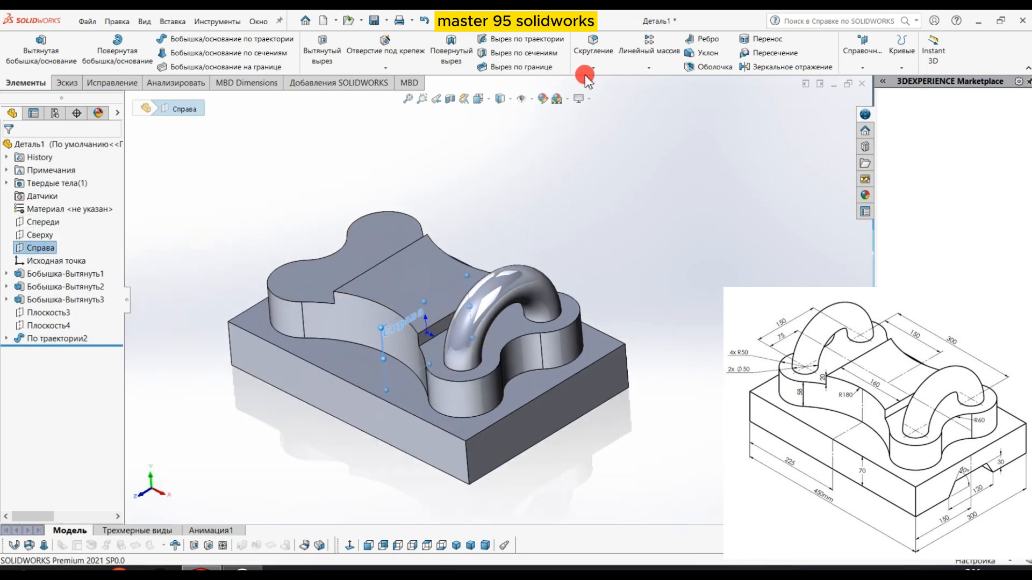
left_click(607, 65)
left_click(649, 68)
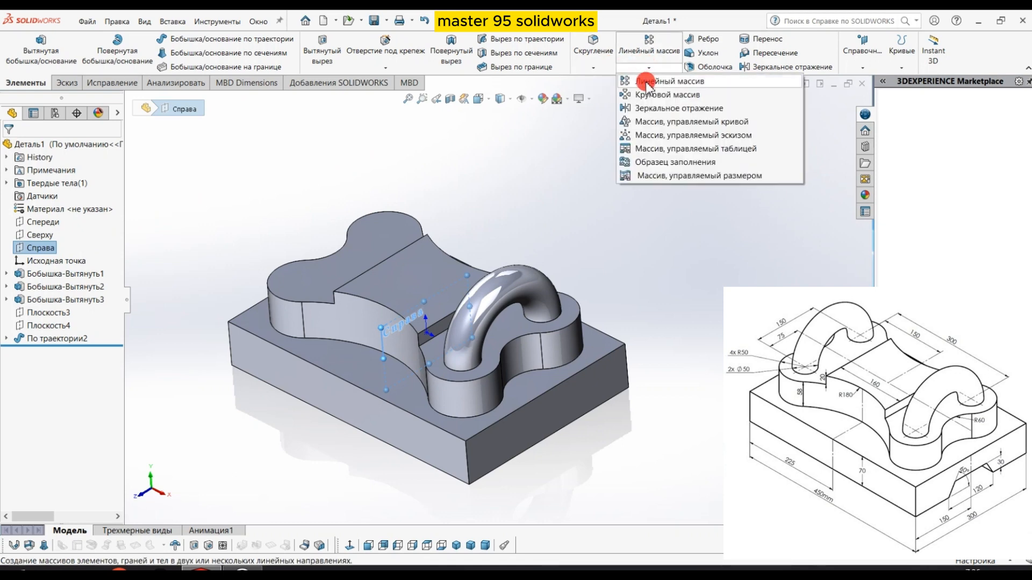
left_click(648, 110)
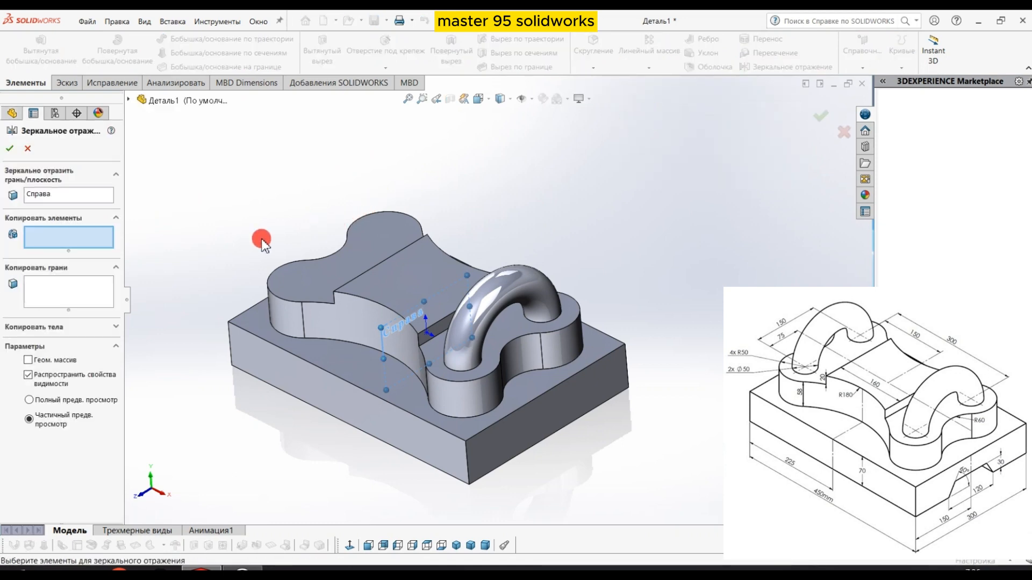
left_click(489, 297)
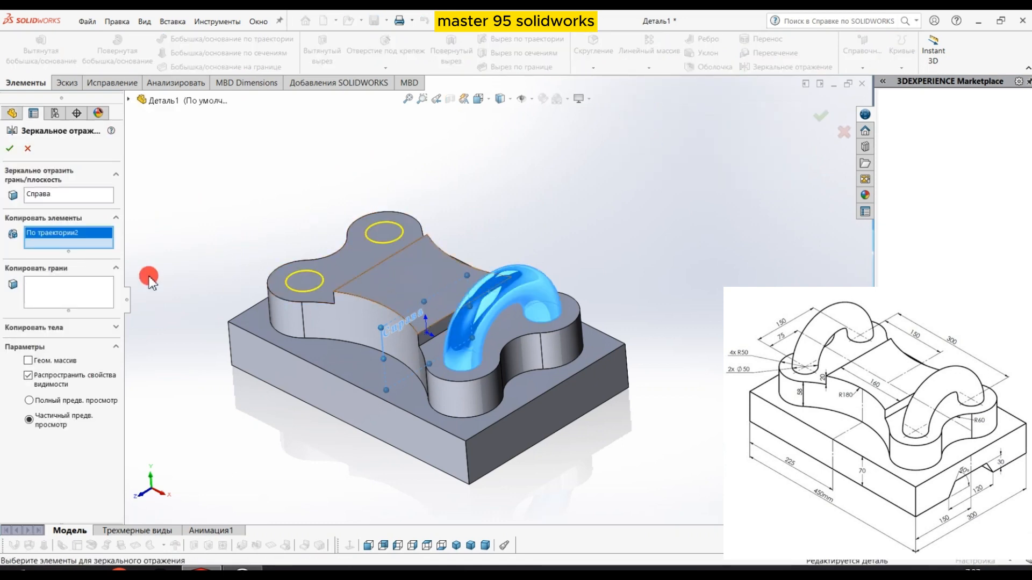
left_click(7, 150)
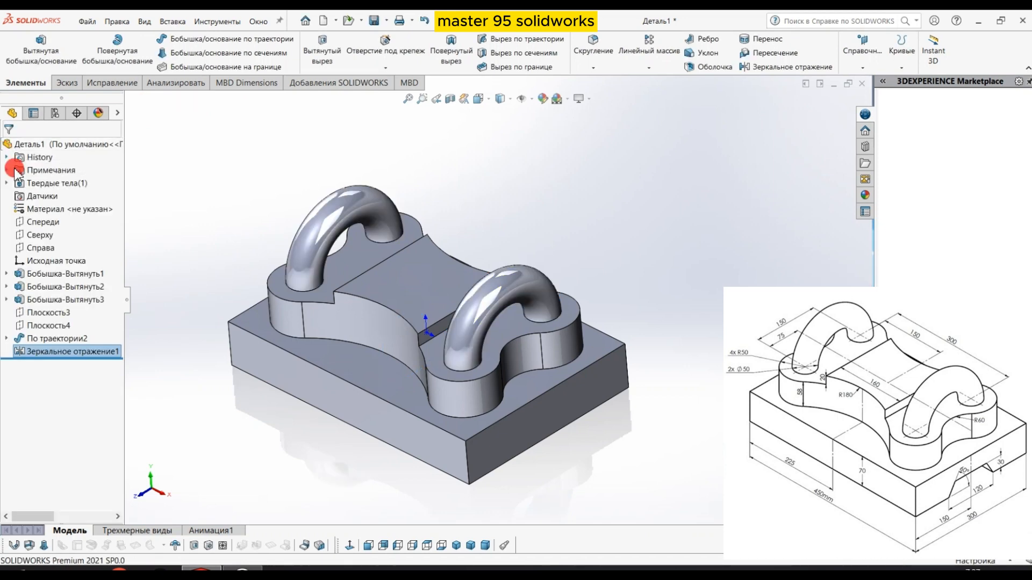
Hide the part's origin in the graphics area.
scroll(218, 322, "up", 2)
mouse_move(218, 321)
middle_mouse_down()
mouse_move(219, 277)
mouse_move(221, 315)
middle_mouse_up()
right_click(32, 260)
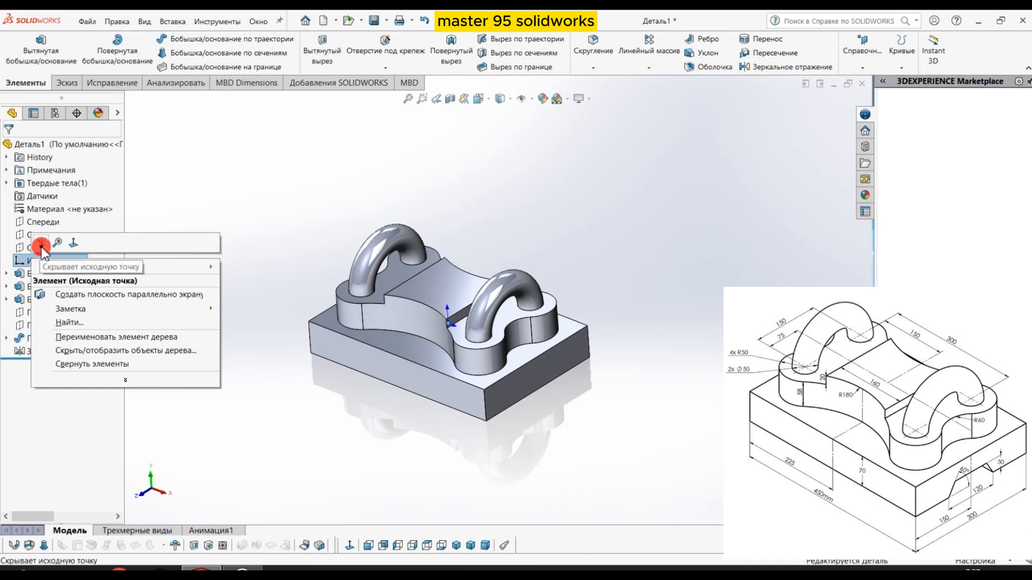
left_click(40, 246)
Start a sketch on the base's short end face and draw a vertical centerline from its bottom edge up through the origin.
scroll(272, 344, "down", 1)
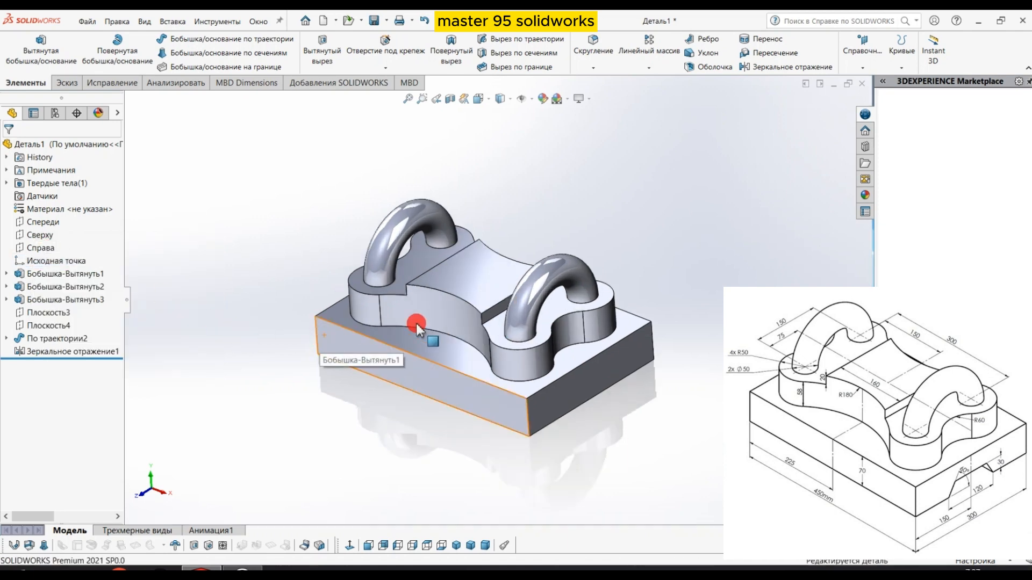
left_click(618, 401)
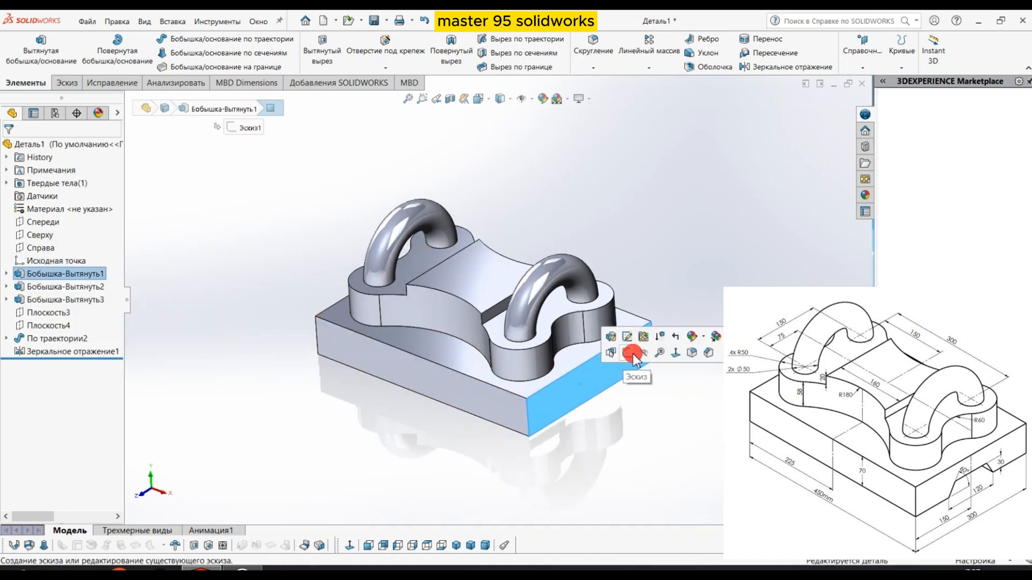
left_click(683, 421)
left_click(219, 53)
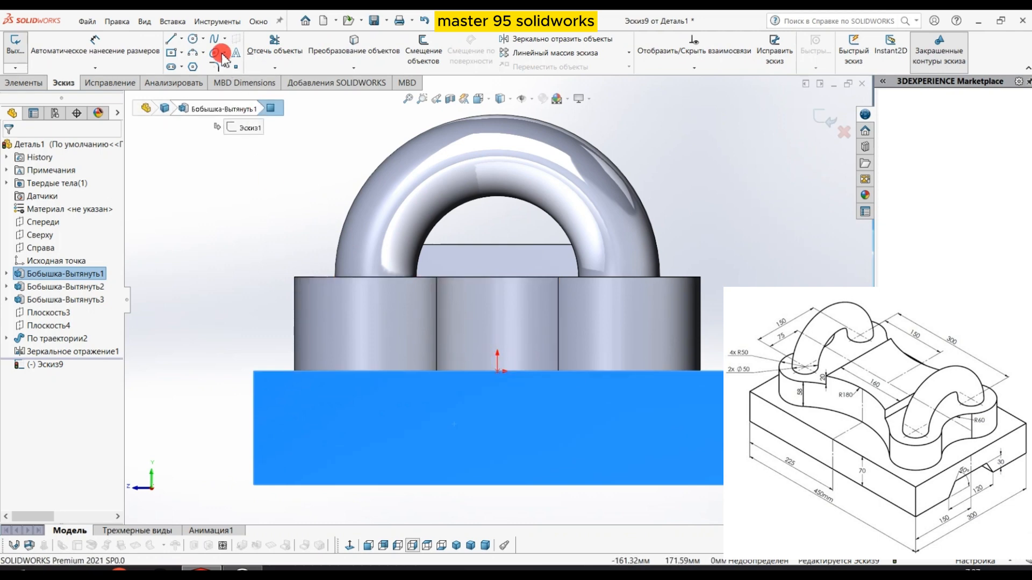
left_click(181, 39)
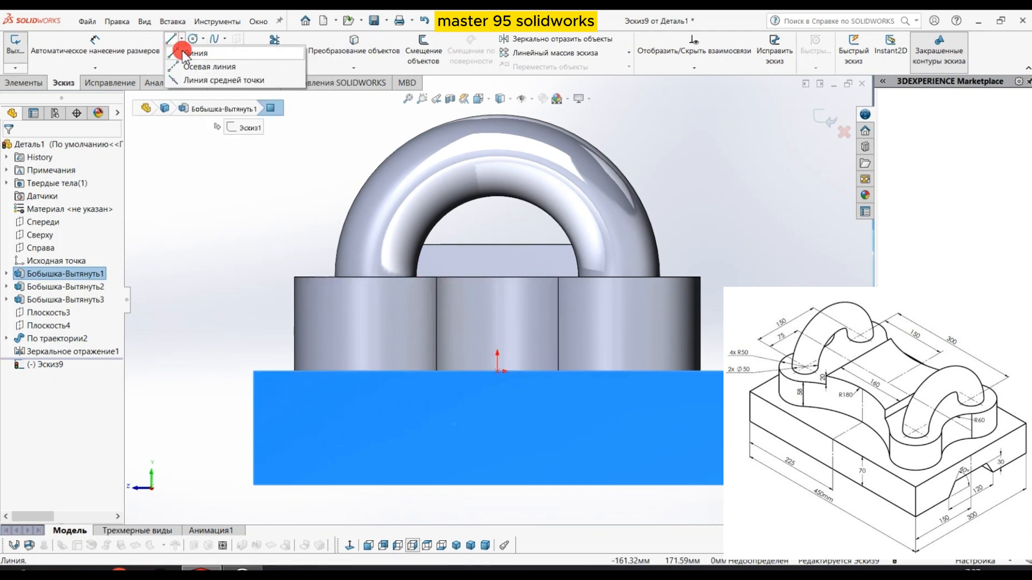
left_click(186, 67)
left_click(499, 480)
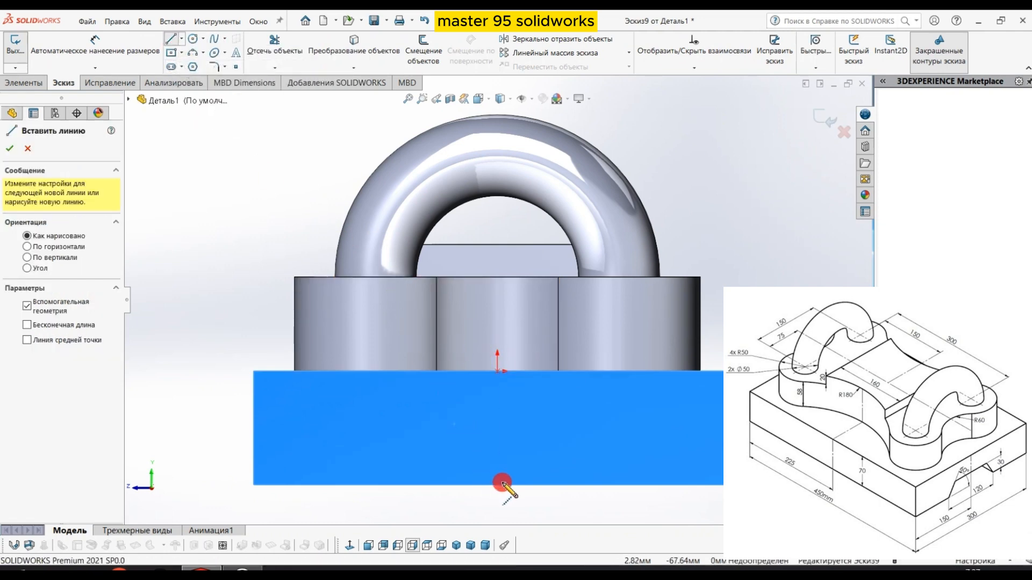
left_click(498, 486)
left_click(498, 305)
right_click(498, 304)
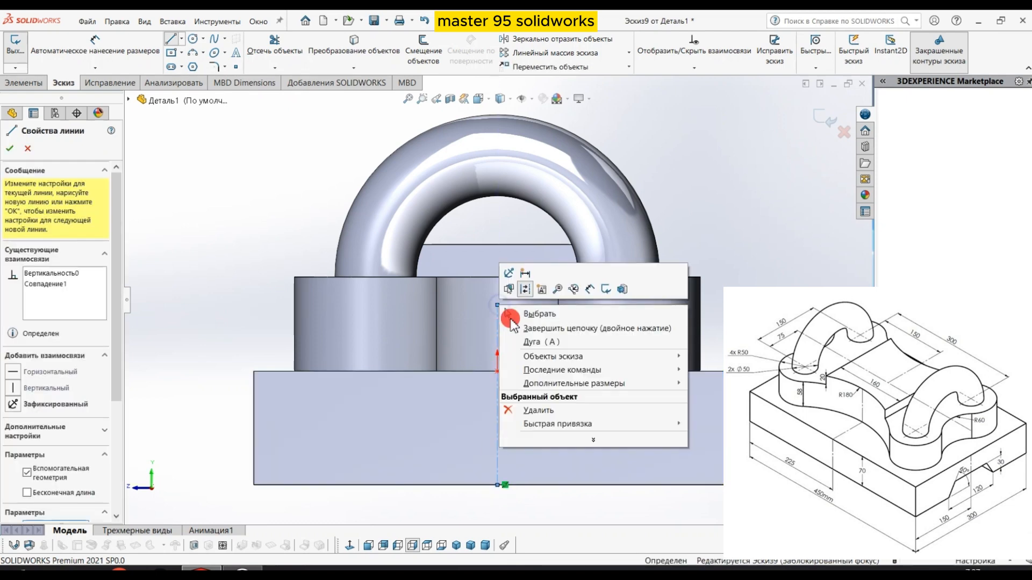
left_click(539, 314)
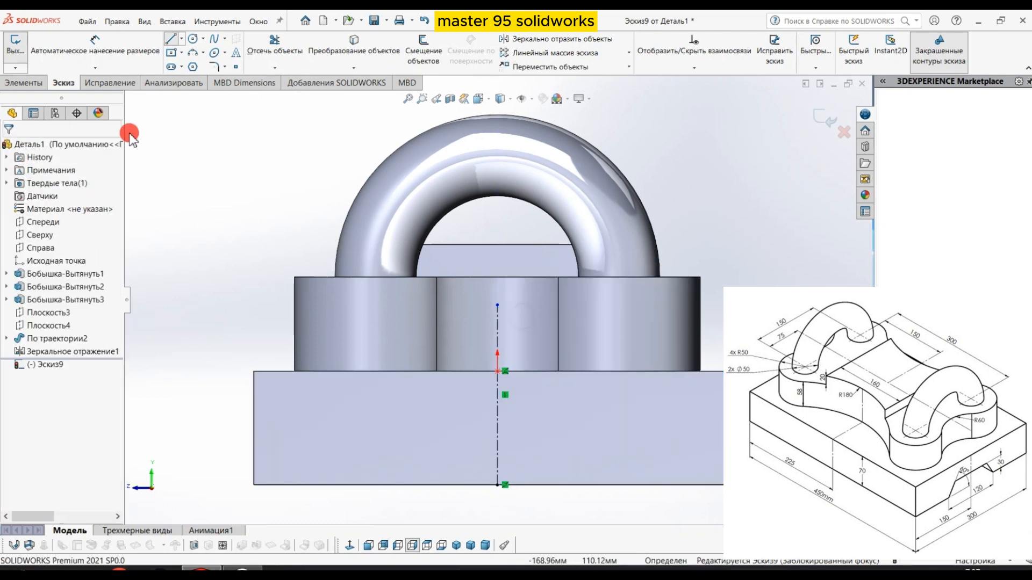
Draw a horizontal line about 36 mm long from the centerline, continued by a slanted line down to the base's bottom edge.
left_click(171, 38)
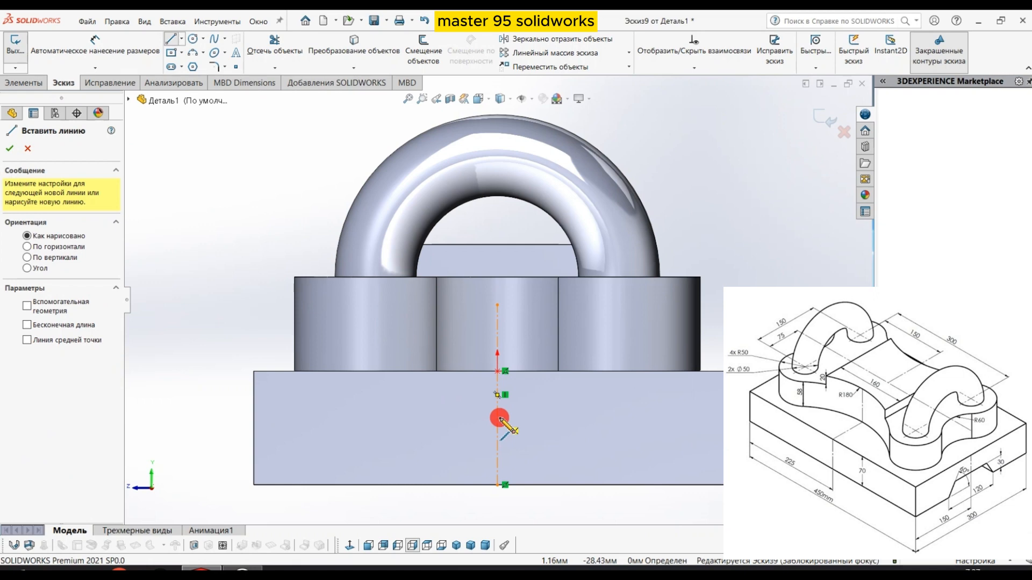
left_click_drag(504, 418, 545, 419)
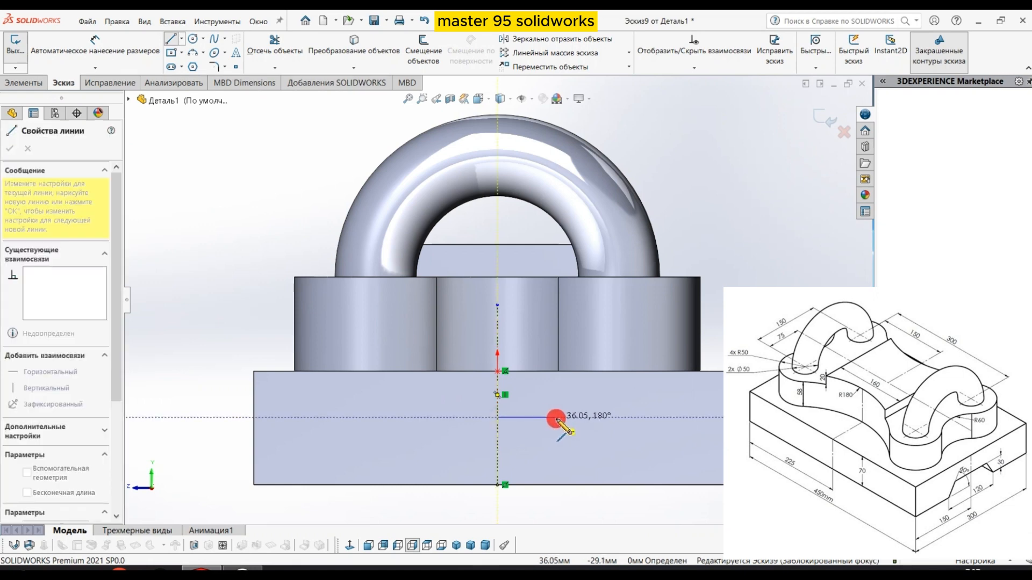
left_click(556, 418)
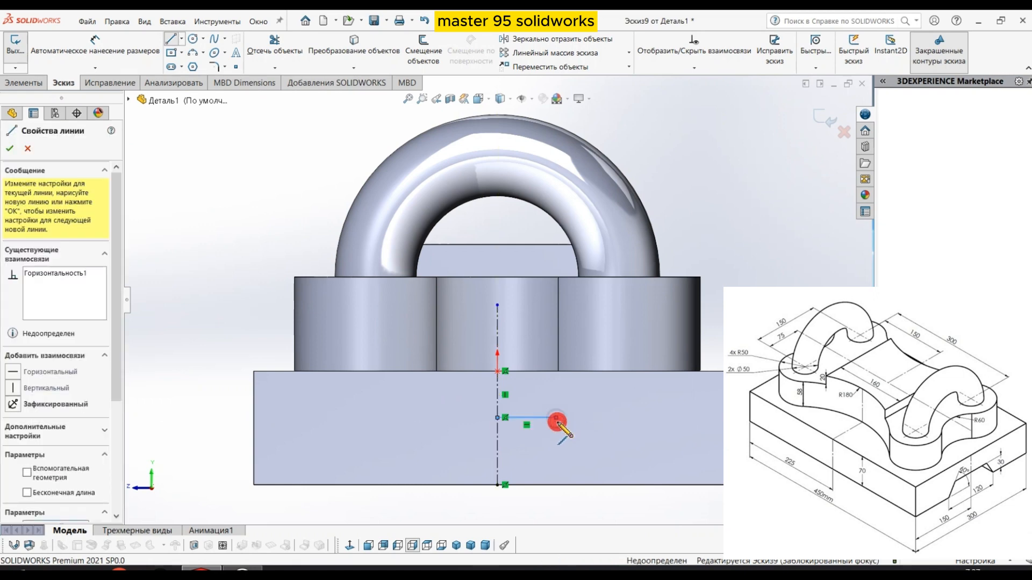
left_click(589, 485)
right_click(589, 486)
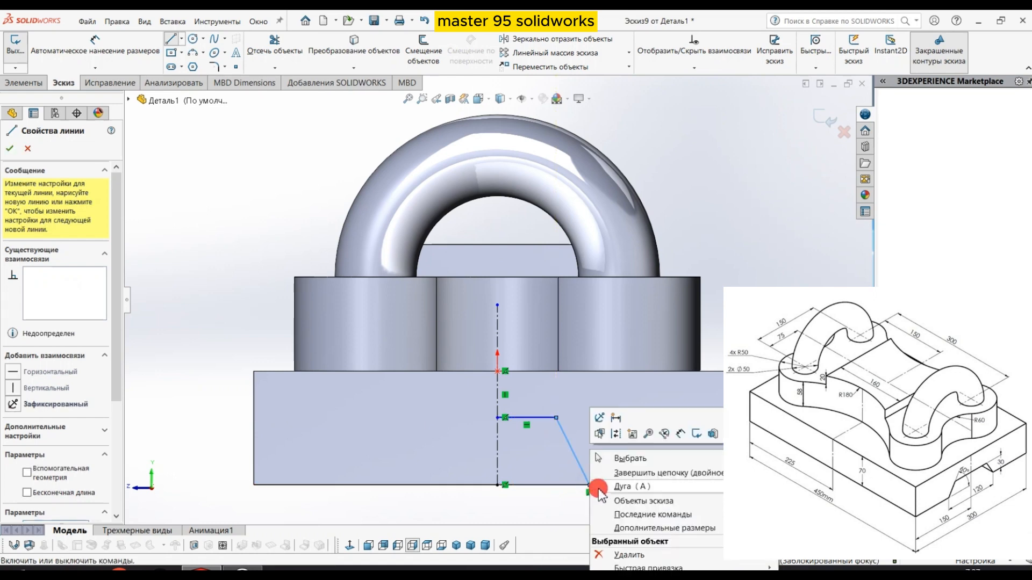
left_click(608, 460)
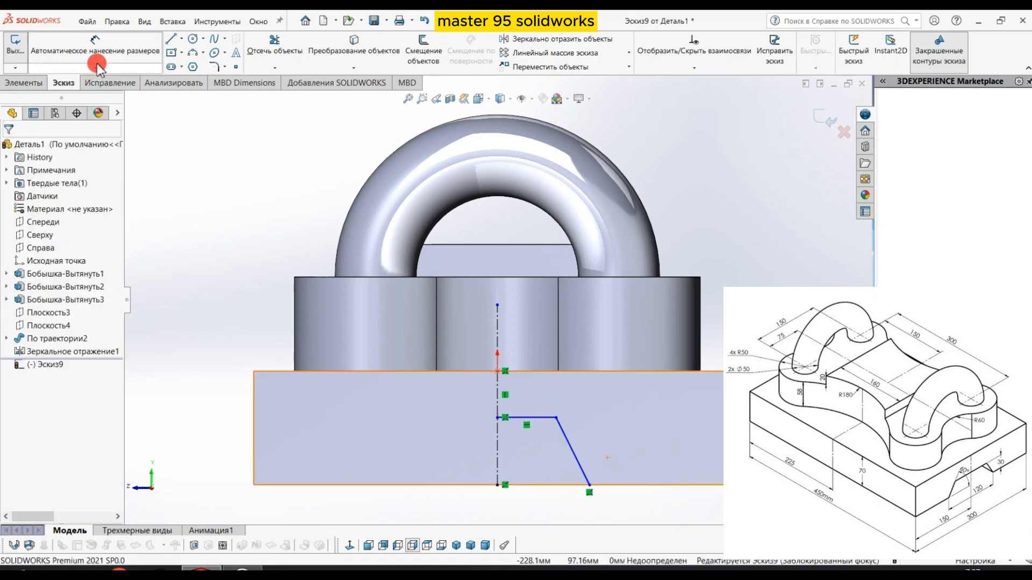
Dimension the groove profile's horizontal line 30 mm above the base's bottom edge.
left_click_drag(536, 423, 556, 488)
left_click(554, 484)
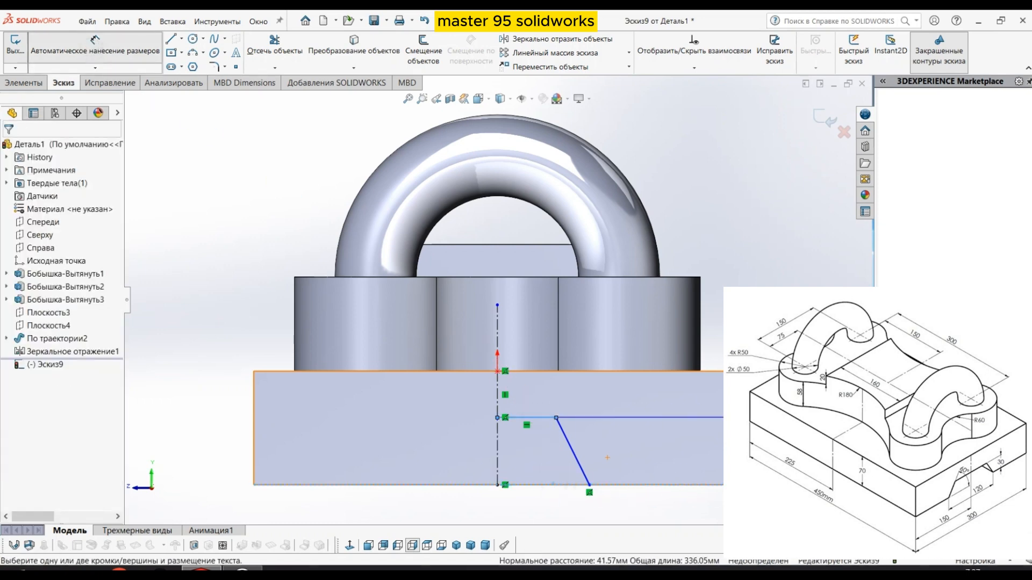
left_click(796, 448)
type("30")
key("Return")
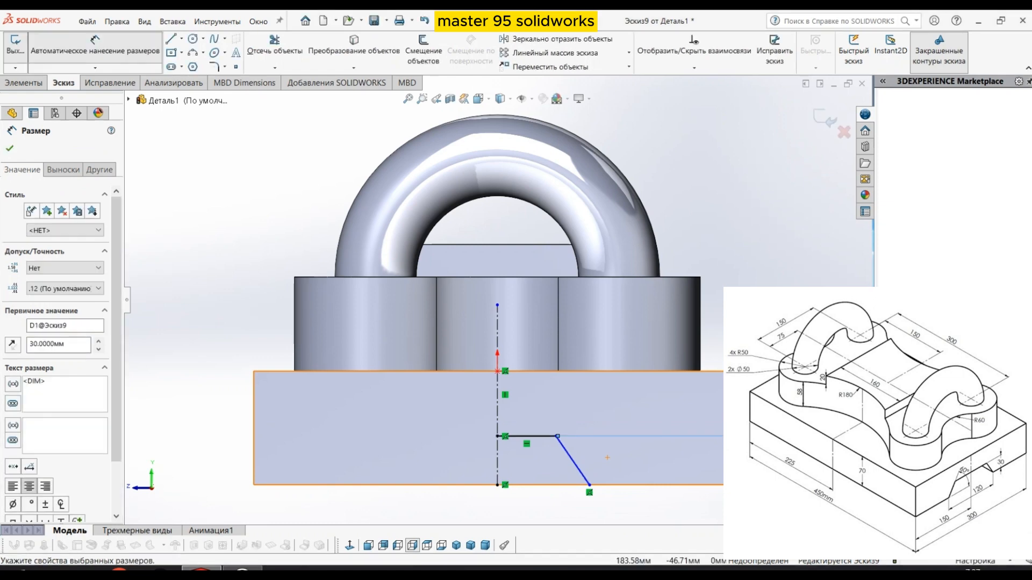
Dimension the angle between the slanted line and the base's bottom edge as 60°.
left_click(564, 455)
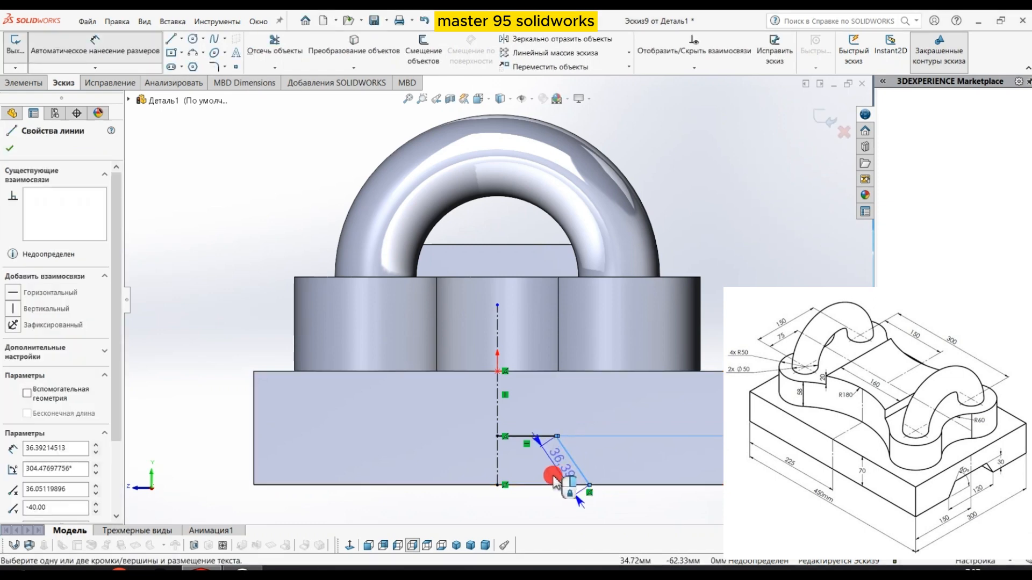
left_click(544, 484)
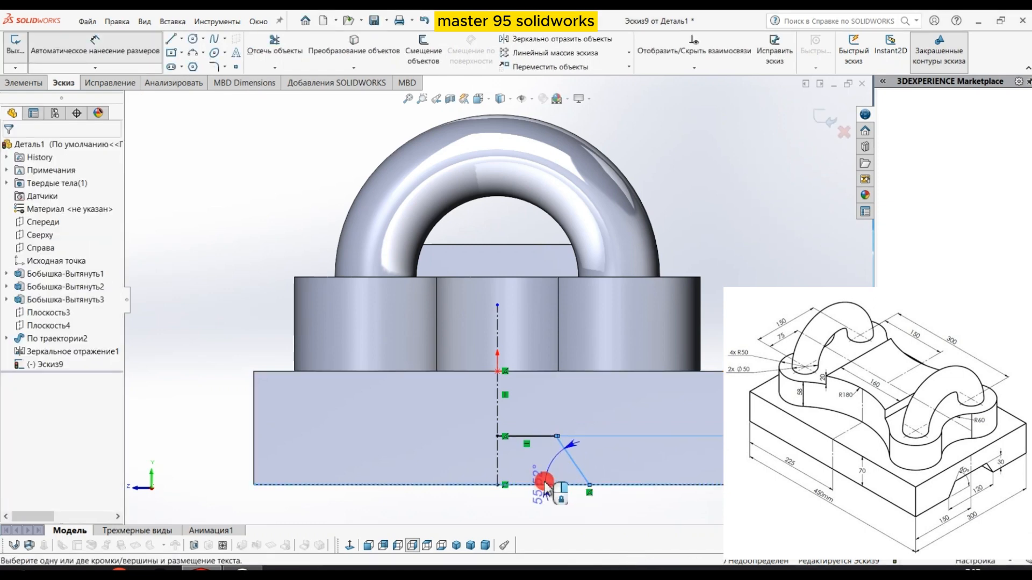
left_click(536, 473)
type("60")
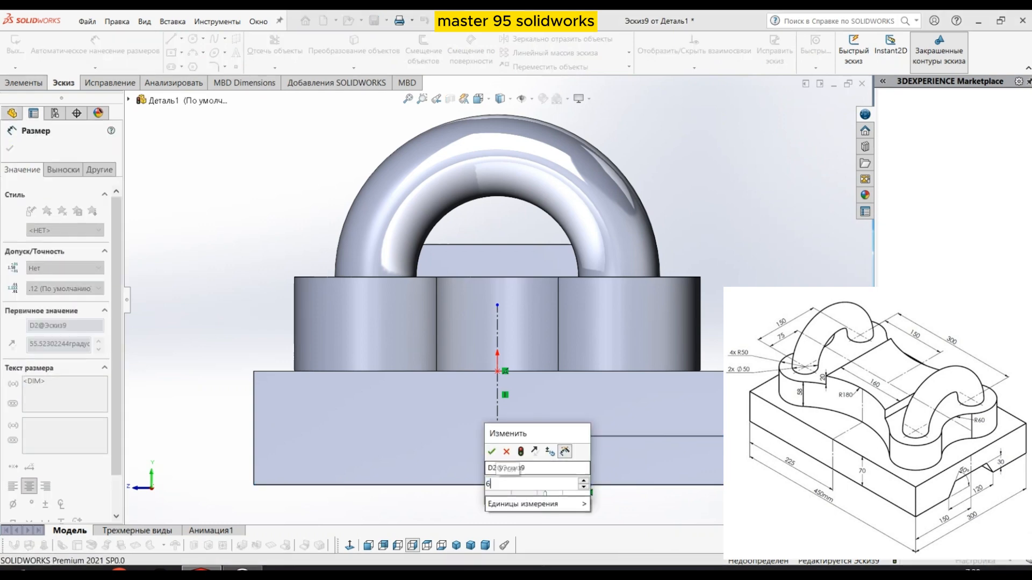
key("Return")
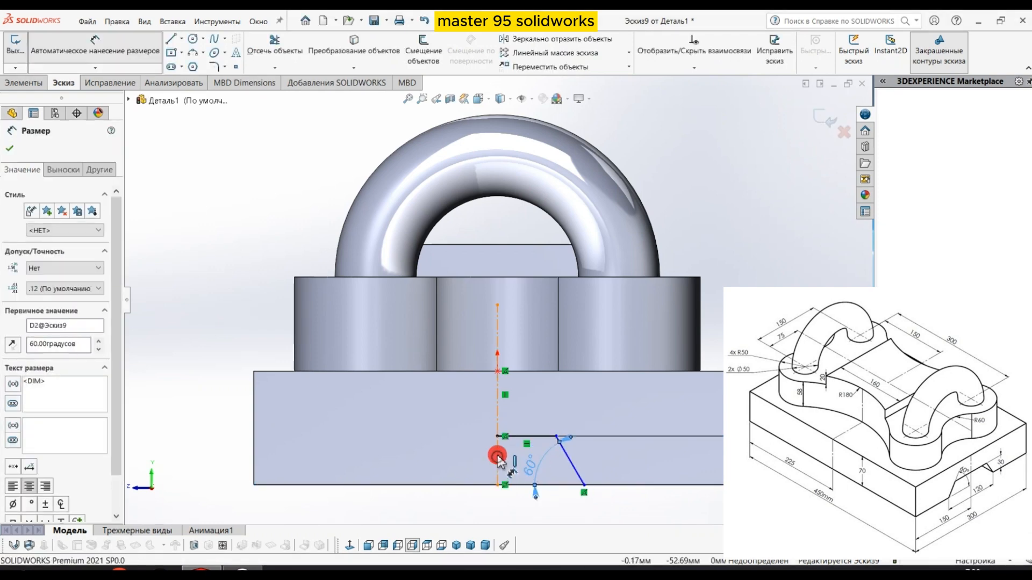
Dimension the distance from the centerline to the slanted line's lower endpoint as 60 mm.
left_click(498, 458)
left_click(584, 486)
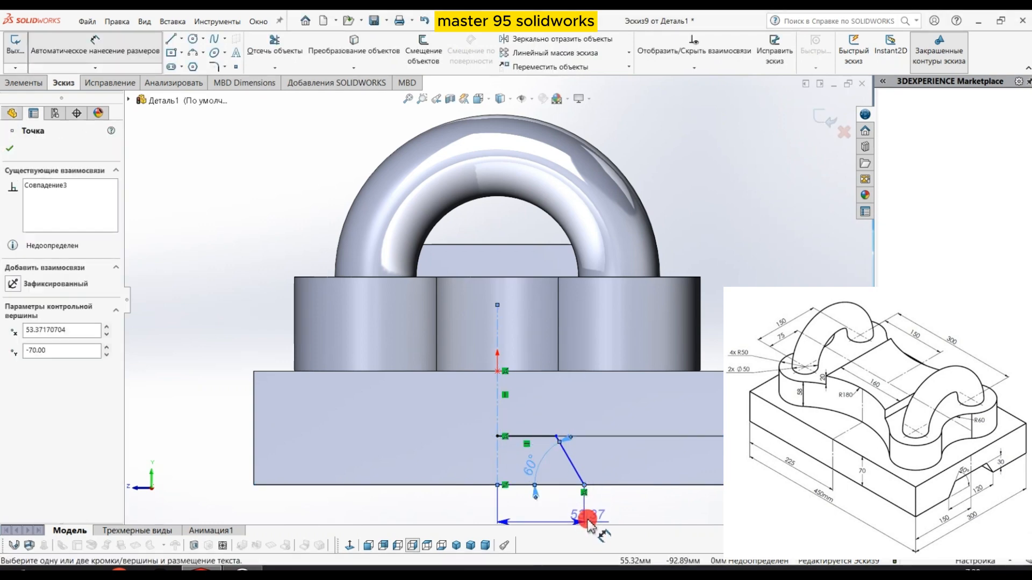
left_click(587, 517)
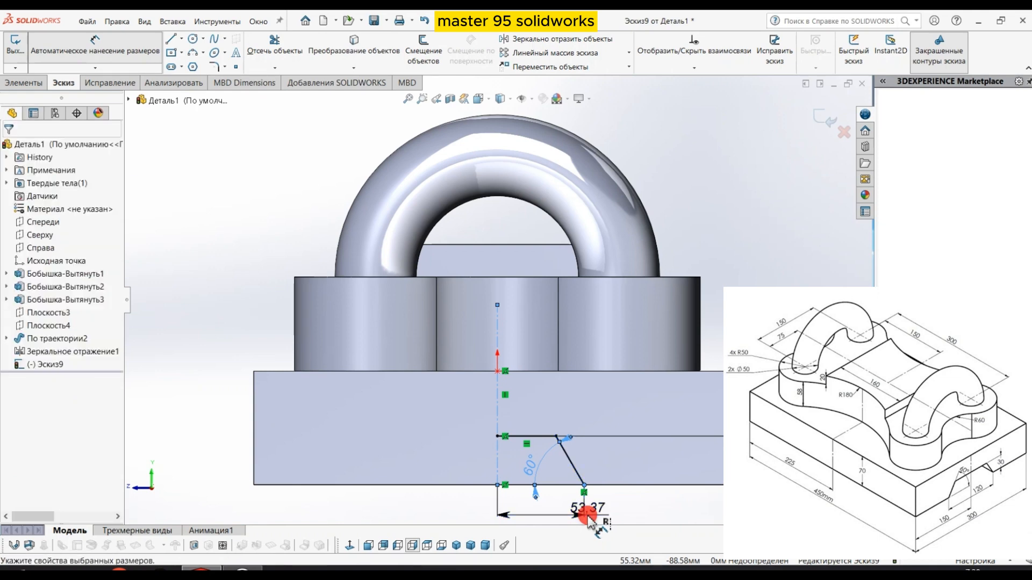
key("Return")
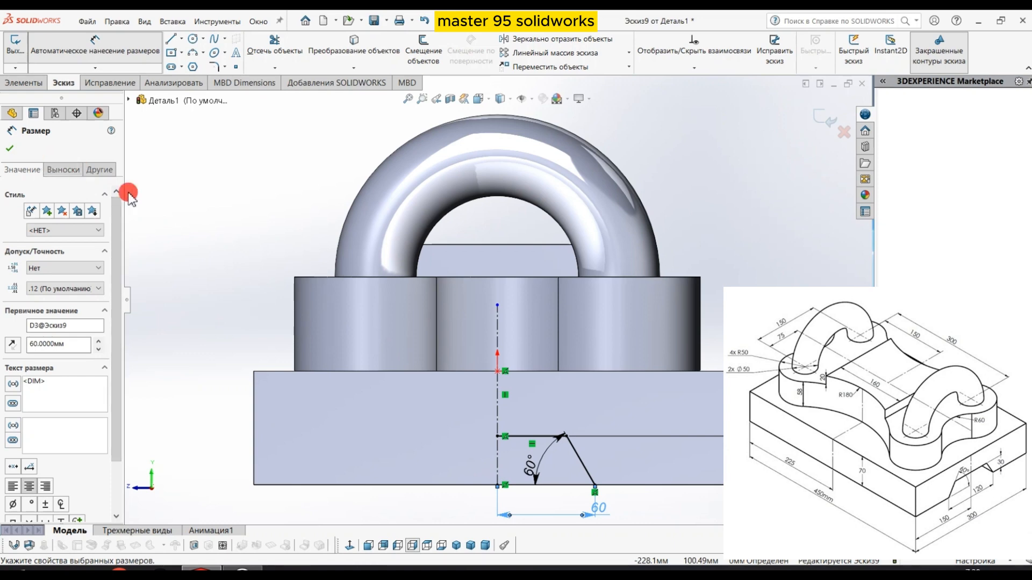
Draw a horizontal line along the base's bottom edge from the slanted line's lower endpoint to the centerline.
left_click(171, 39)
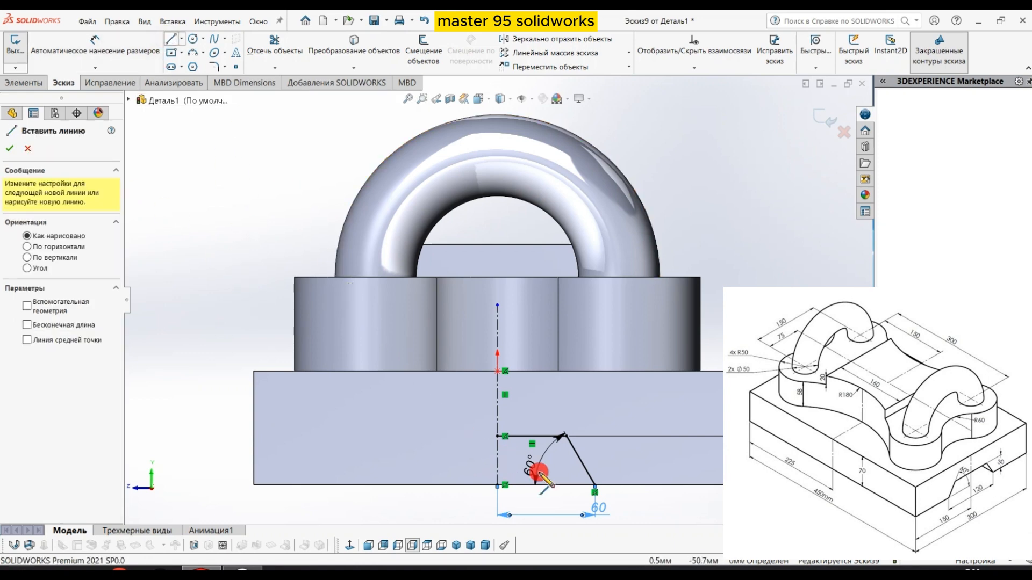
left_click(594, 487)
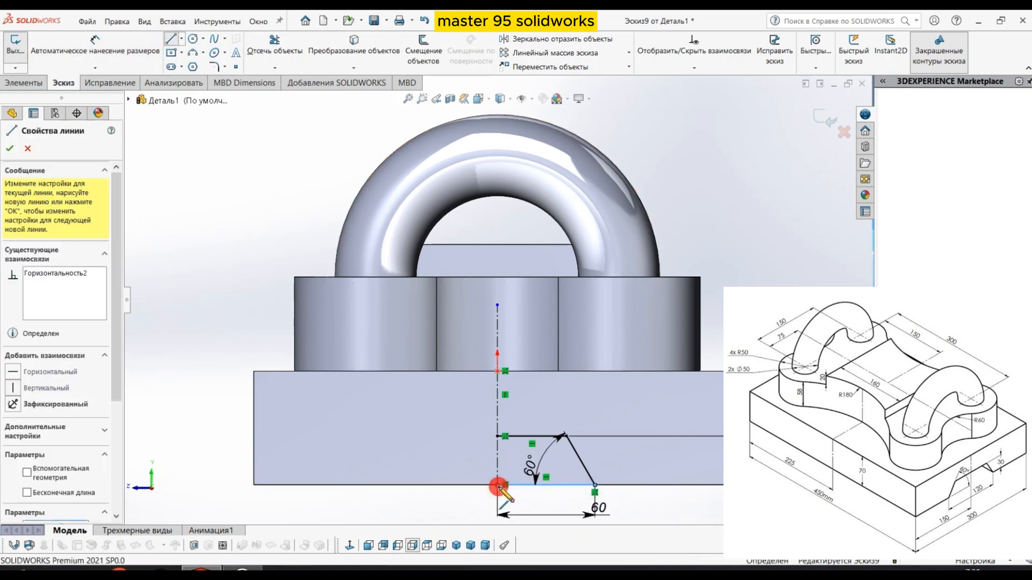
right_click(515, 489)
left_click(529, 458)
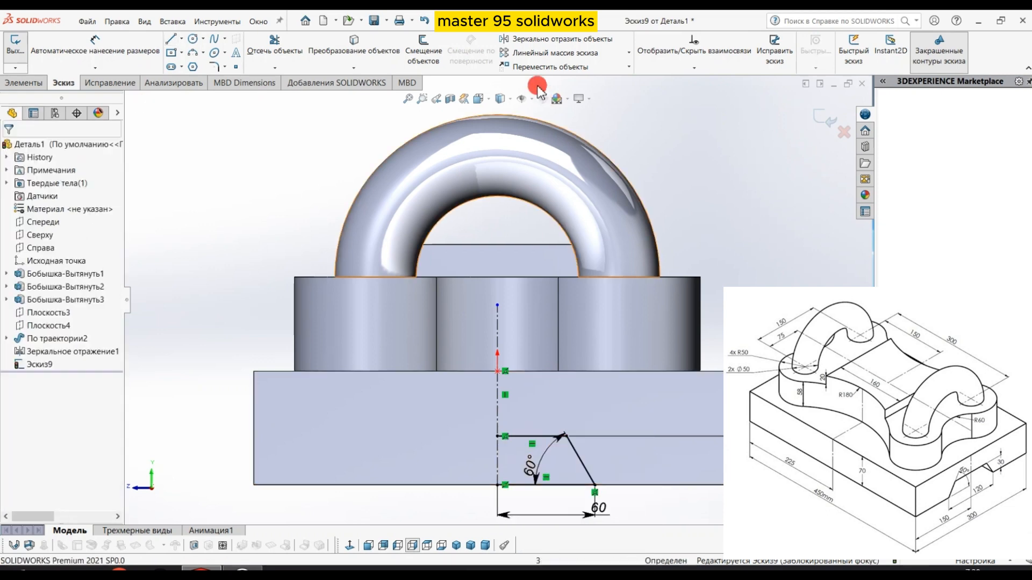
Mirror the three groove profile lines about the vertical centerline and exit the sketch.
left_click(520, 42)
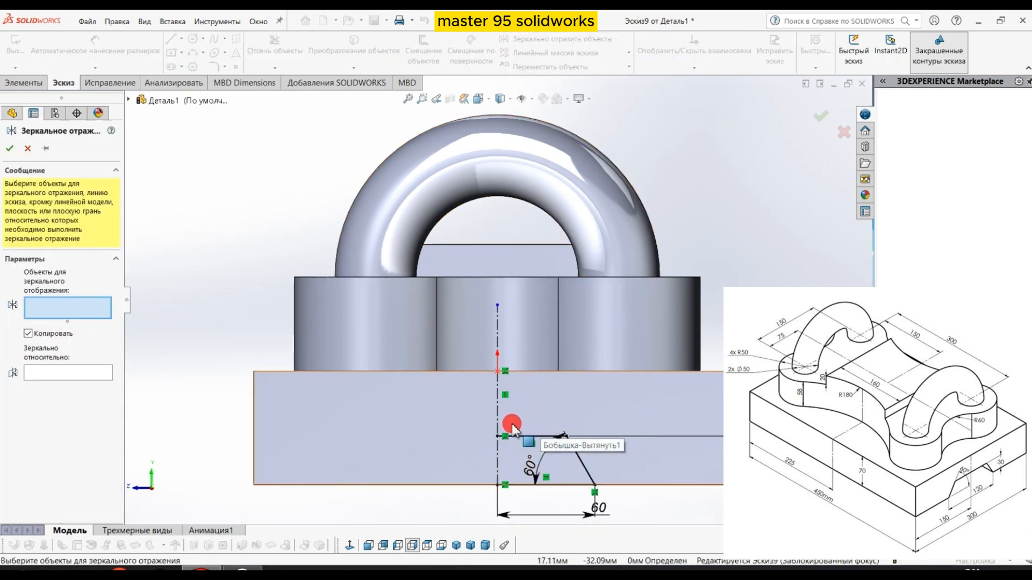
left_click_drag(488, 428, 597, 486)
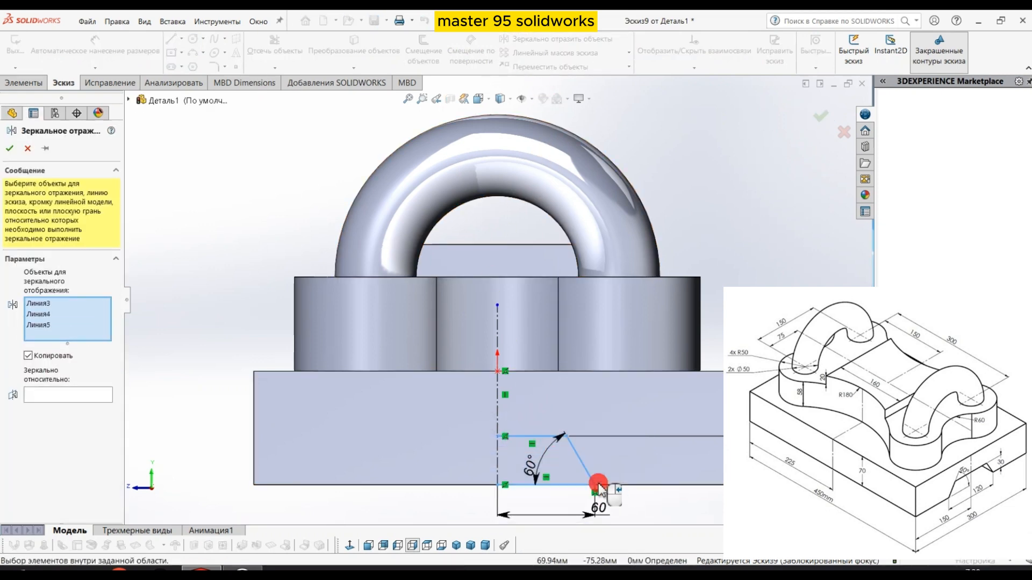
left_click(95, 395)
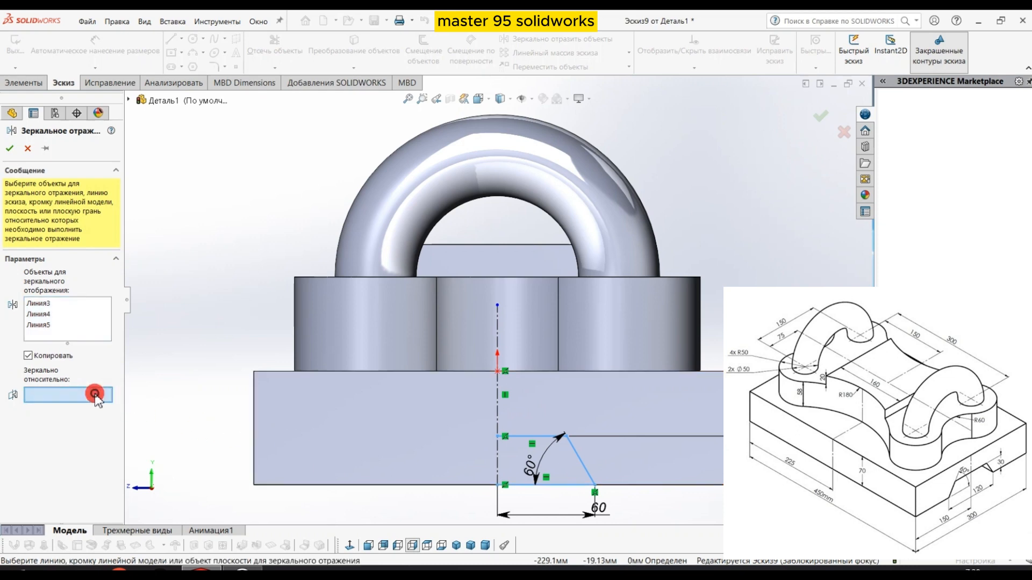
left_click(499, 330)
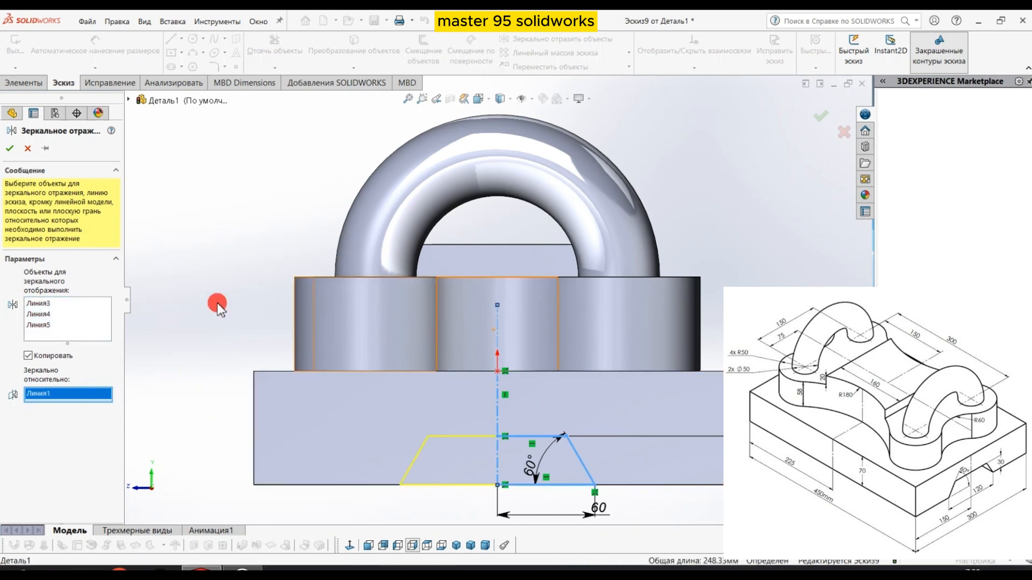
left_click(10, 152)
left_click(15, 46)
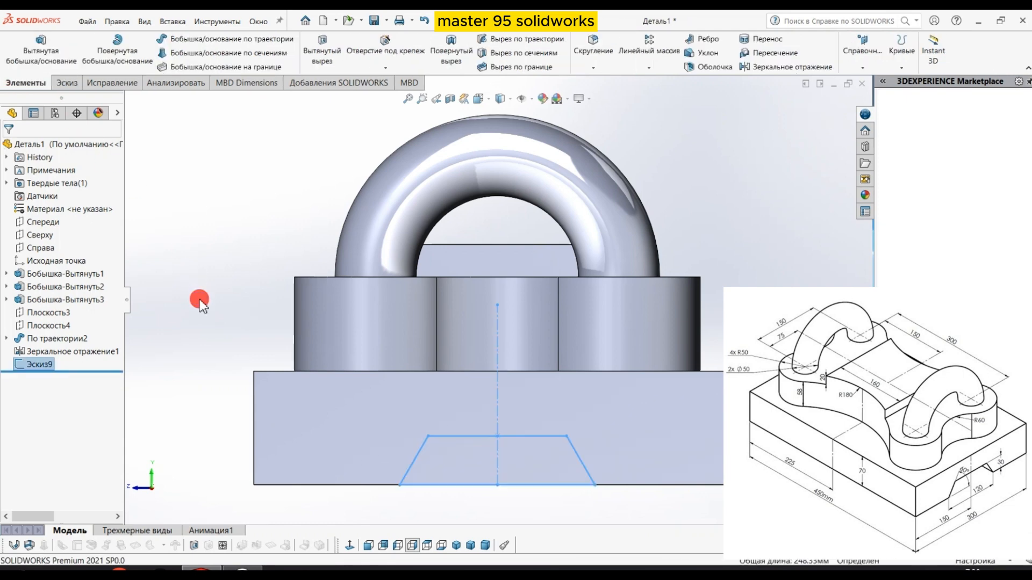
Cut the trapezoidal groove profile through the whole base with an extruded cut set to Through All (Насквозь).
middle_click_drag(211, 276, 238, 258)
left_click(320, 48)
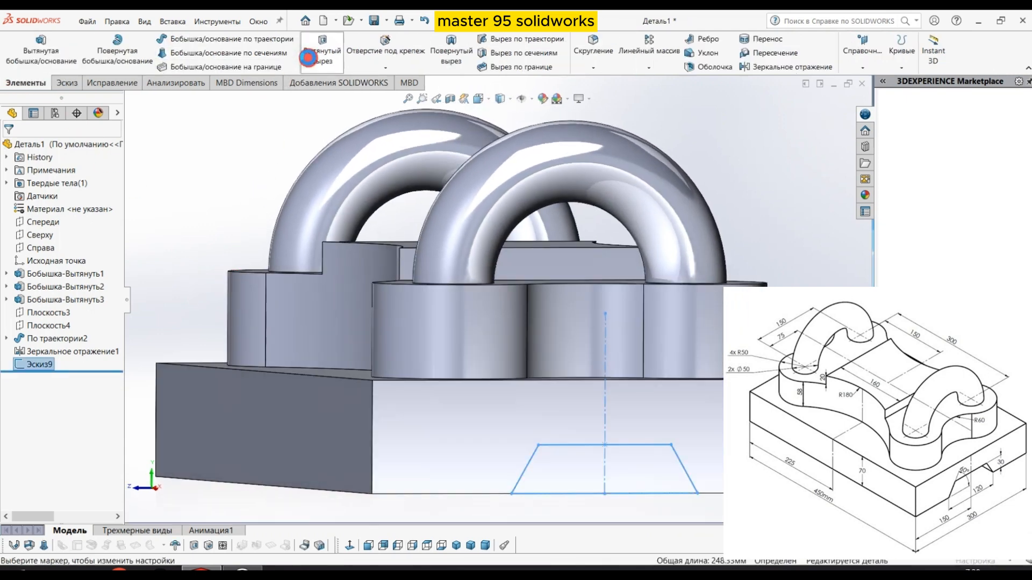
left_click(78, 225)
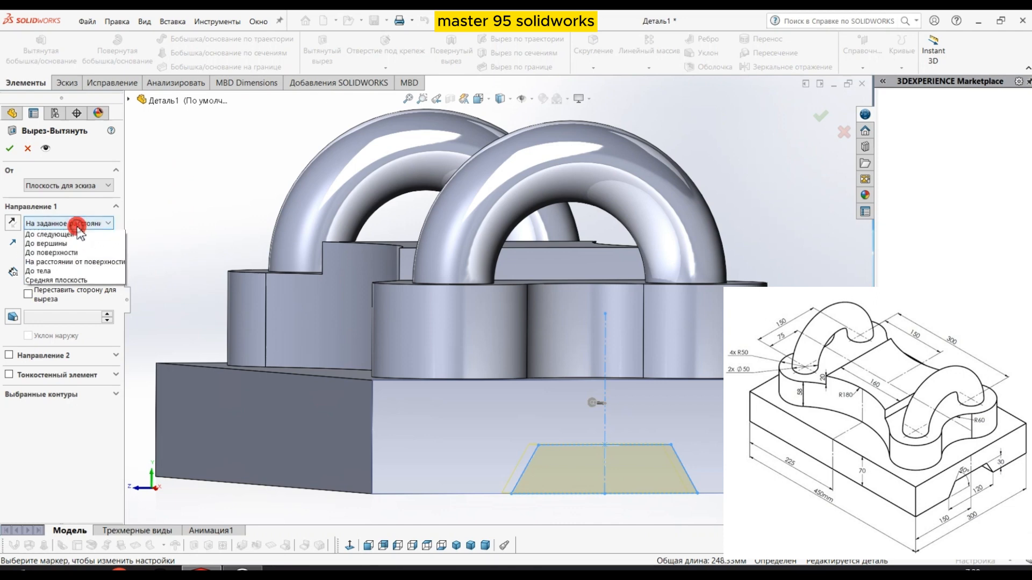
left_click(65, 247)
key("z")
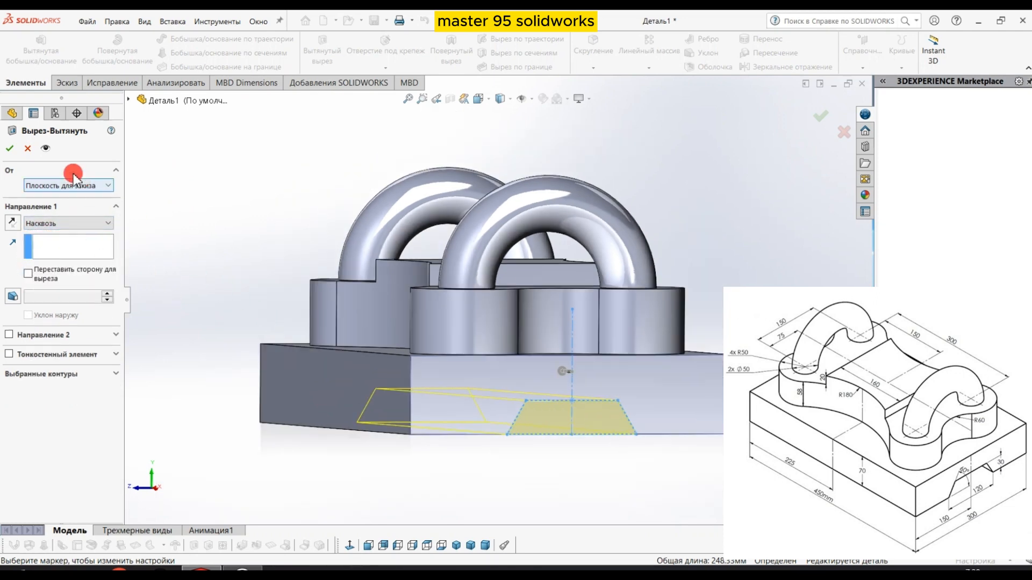
left_click(10, 151)
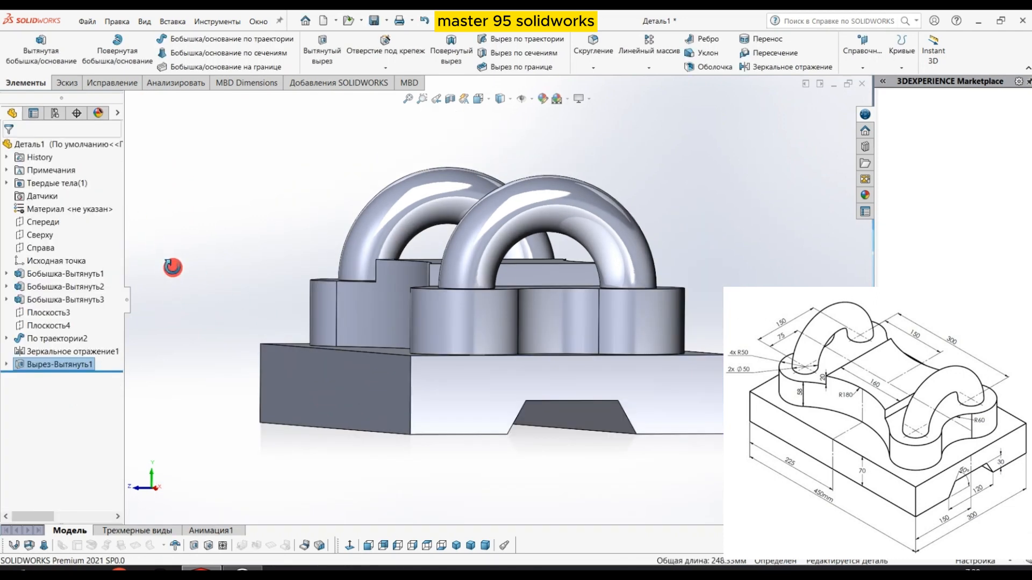
Change the whole part's appearance color to pink.
middle_click_drag(170, 267, 228, 316)
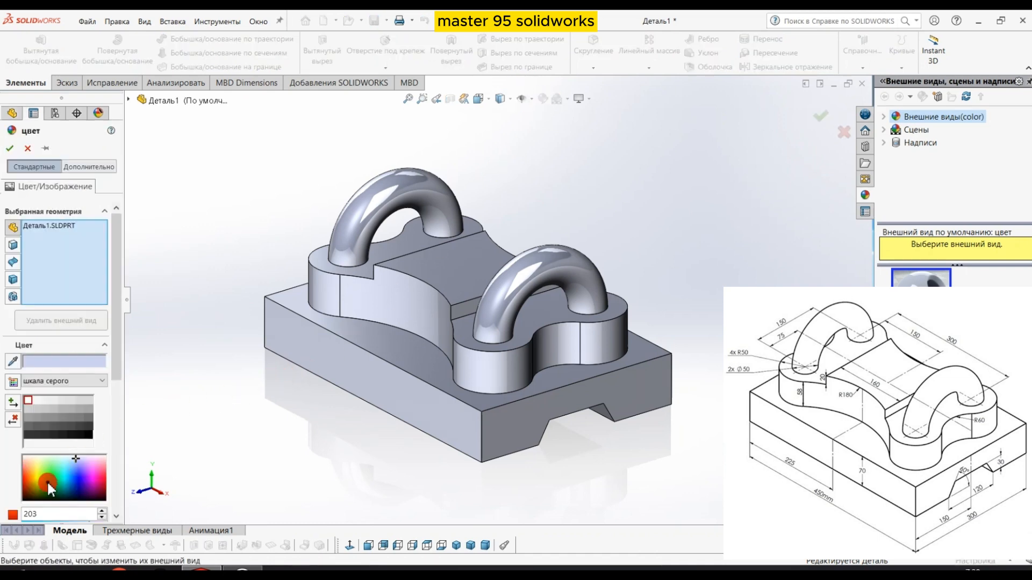
left_click_drag(47, 480, 98, 480)
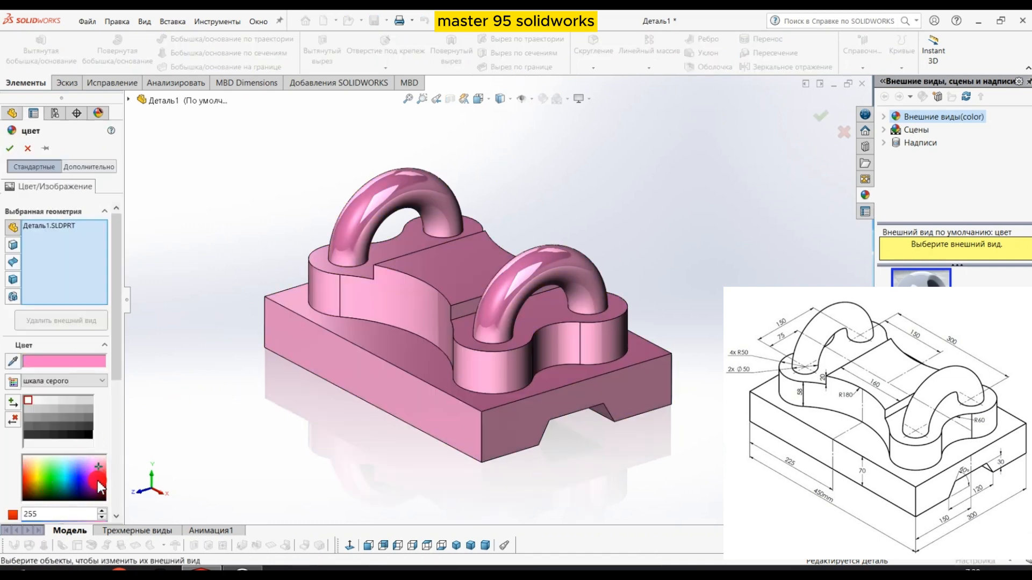